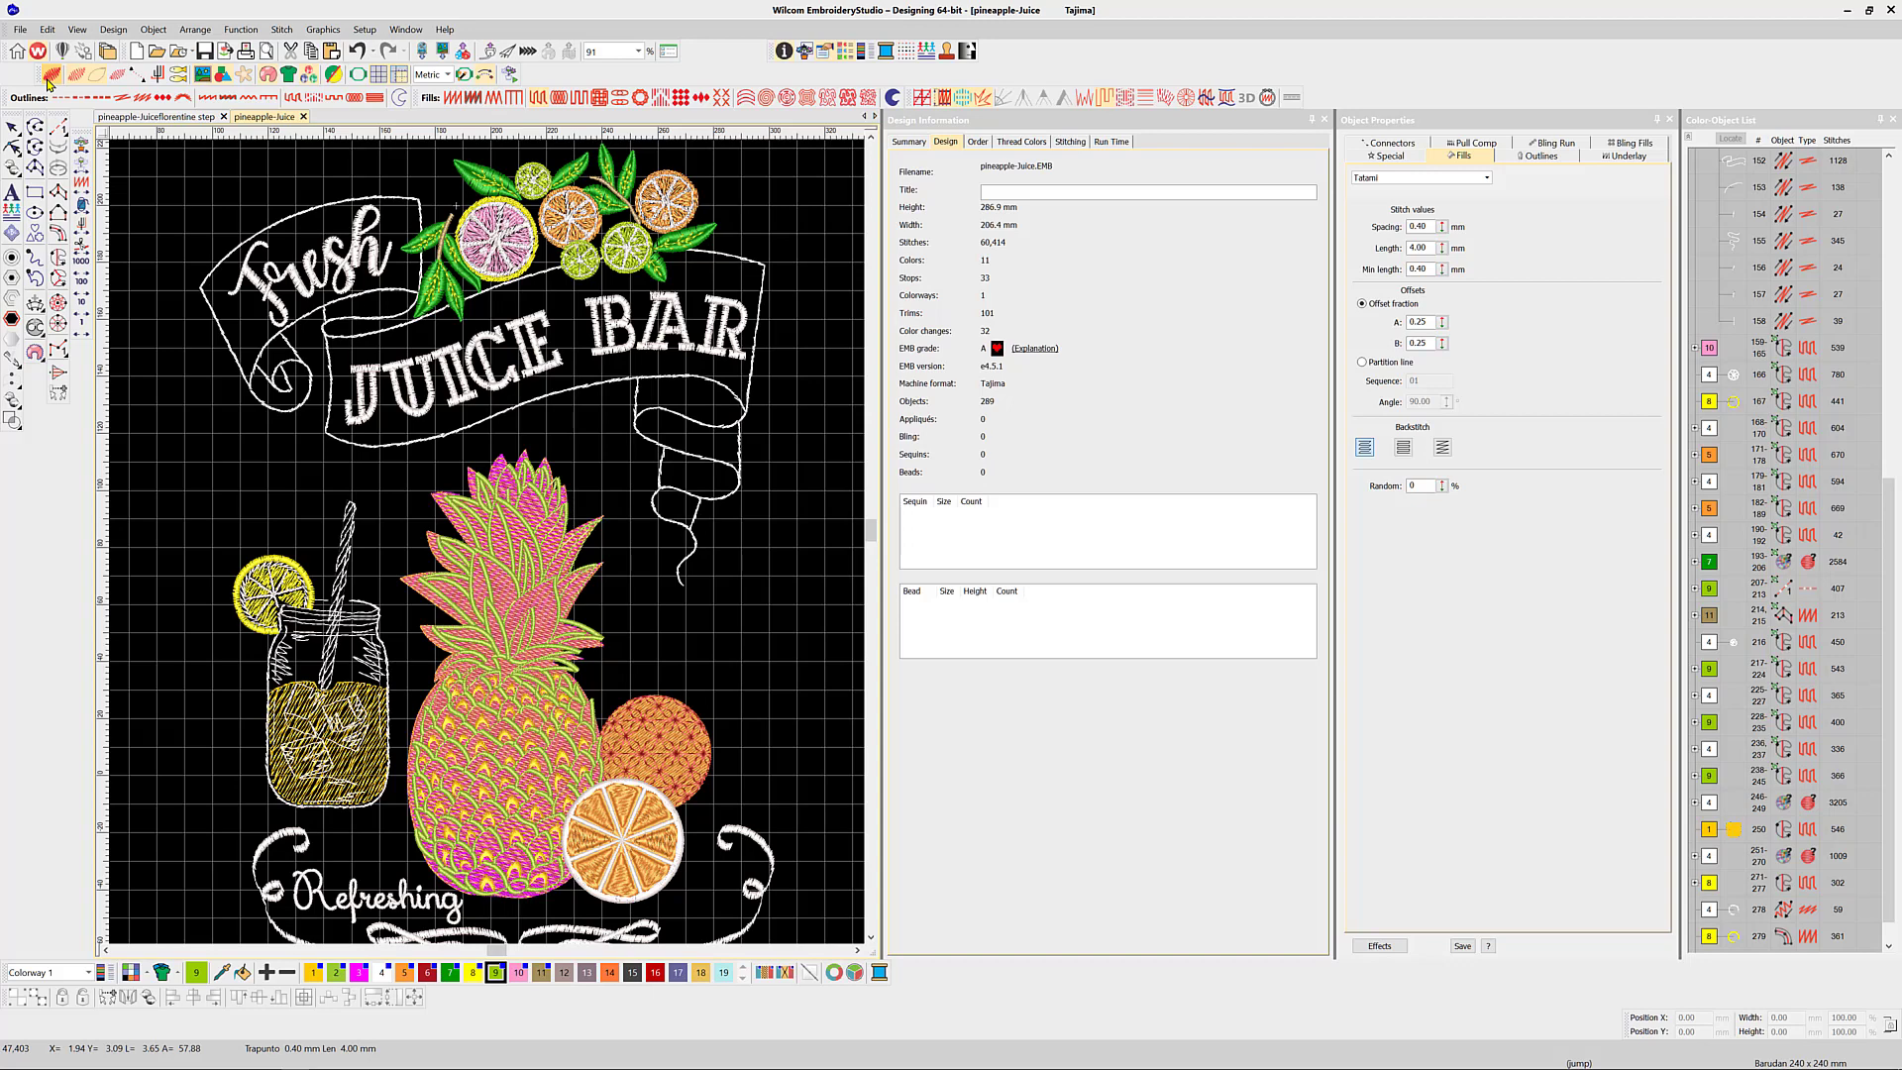
Turn off TrueView and show the connector lines between objects
{"action": "key", "text": "t"}
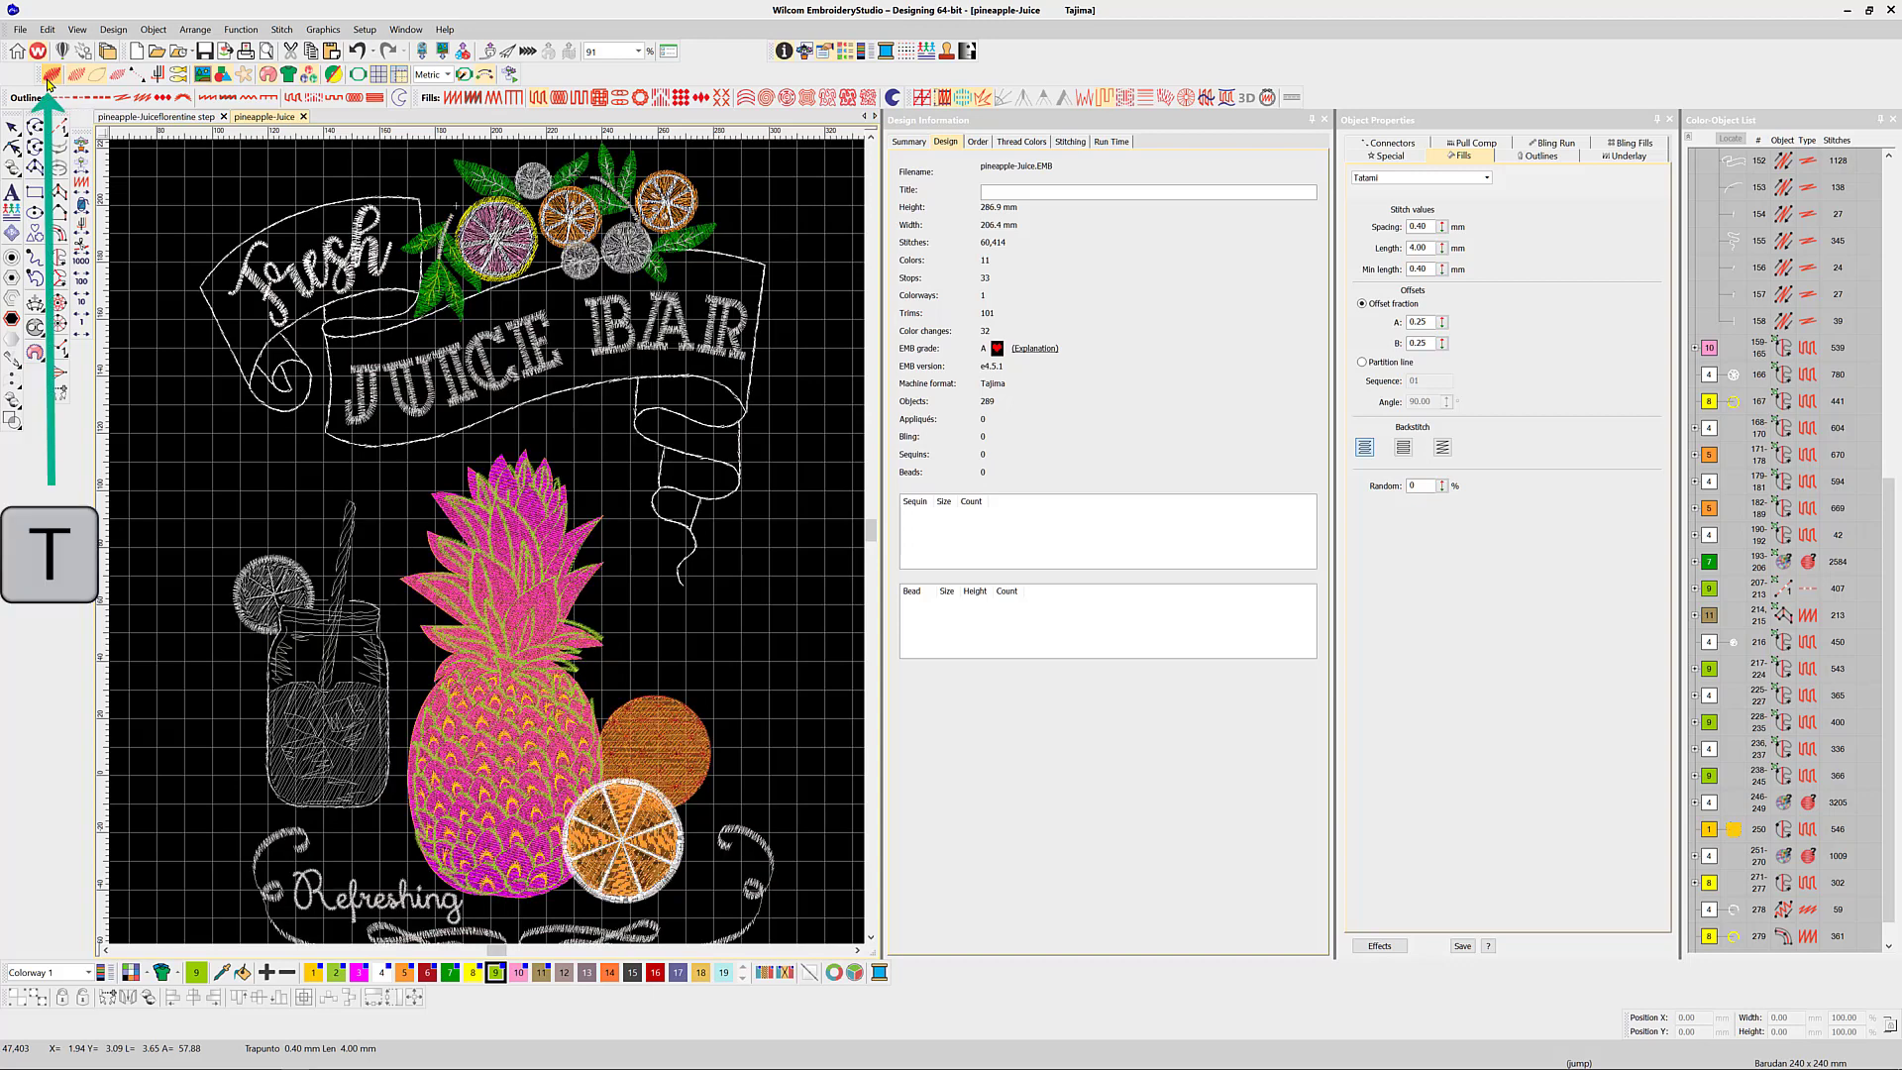
{"action": "left_click", "coordinate": [137, 76]}
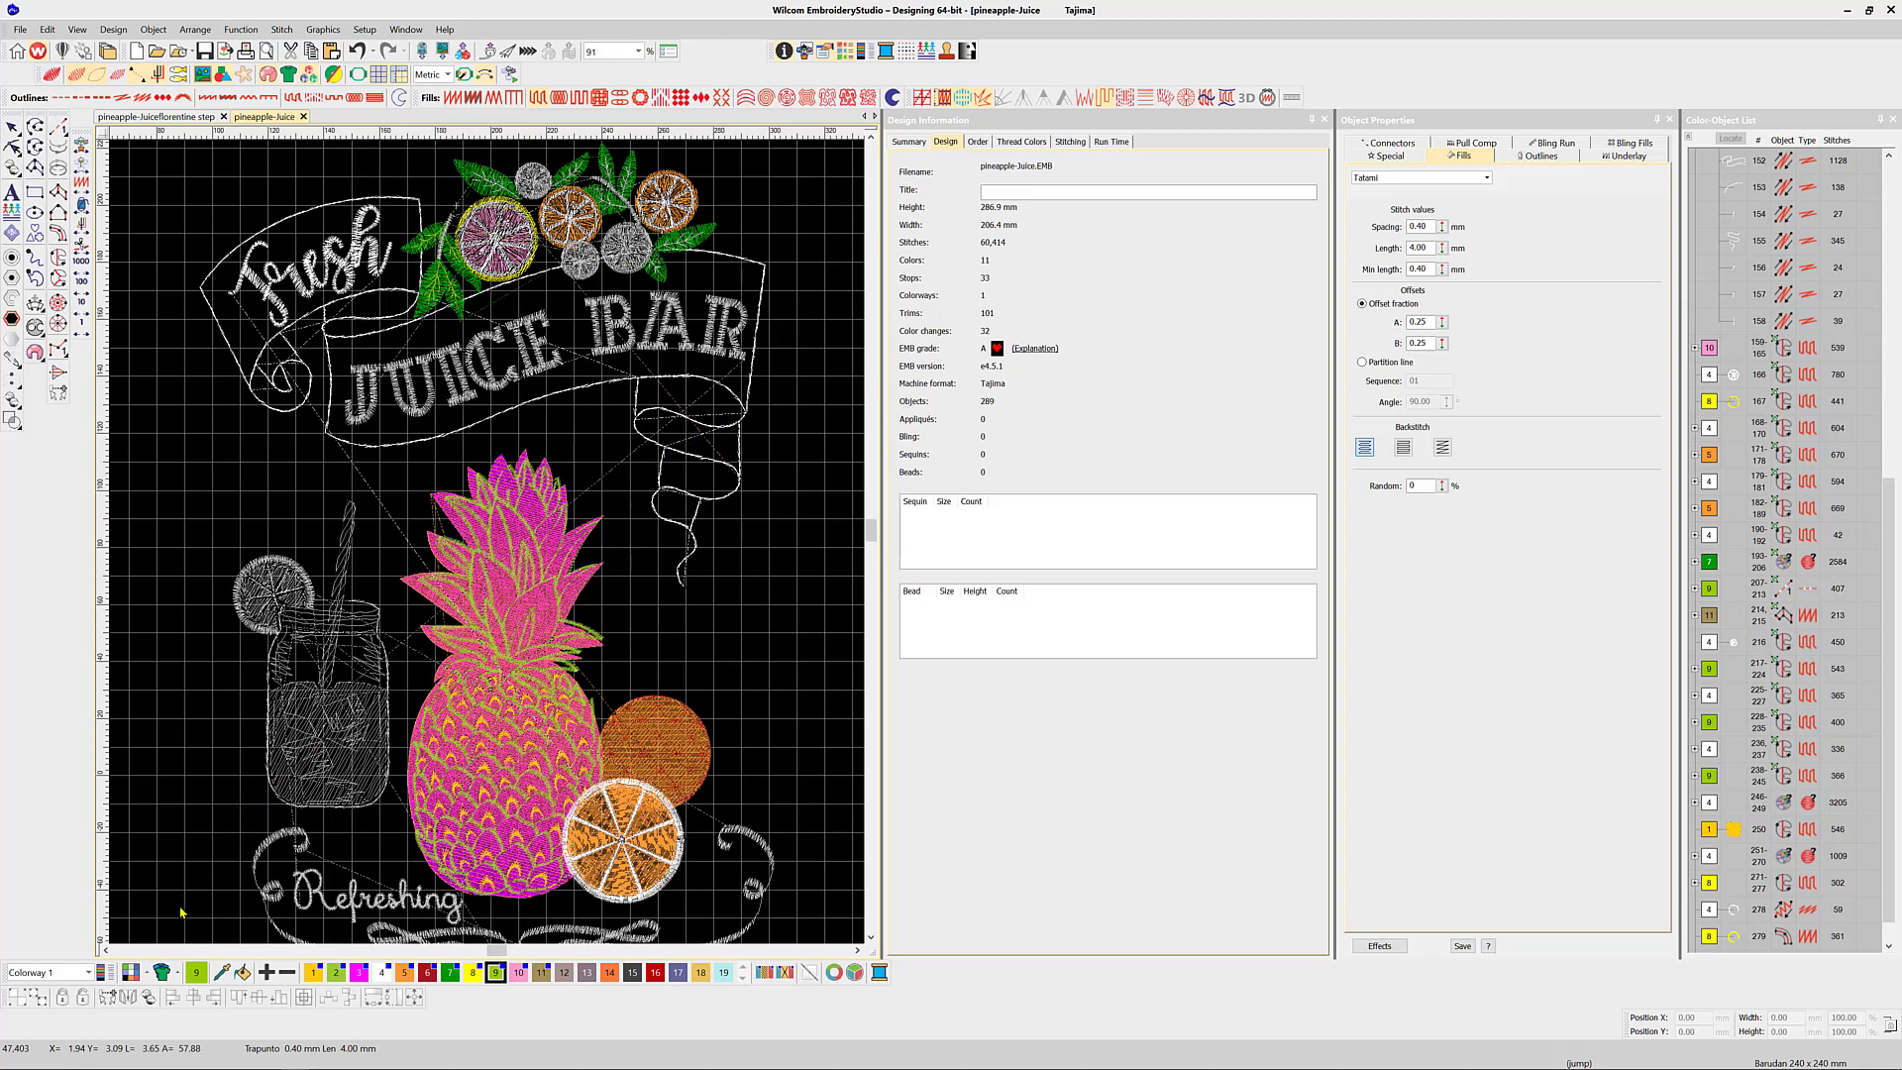
Set the background to solid light grey and unsewn stitches to yellow-green
{"action": "left_click", "coordinate": [129, 973]}
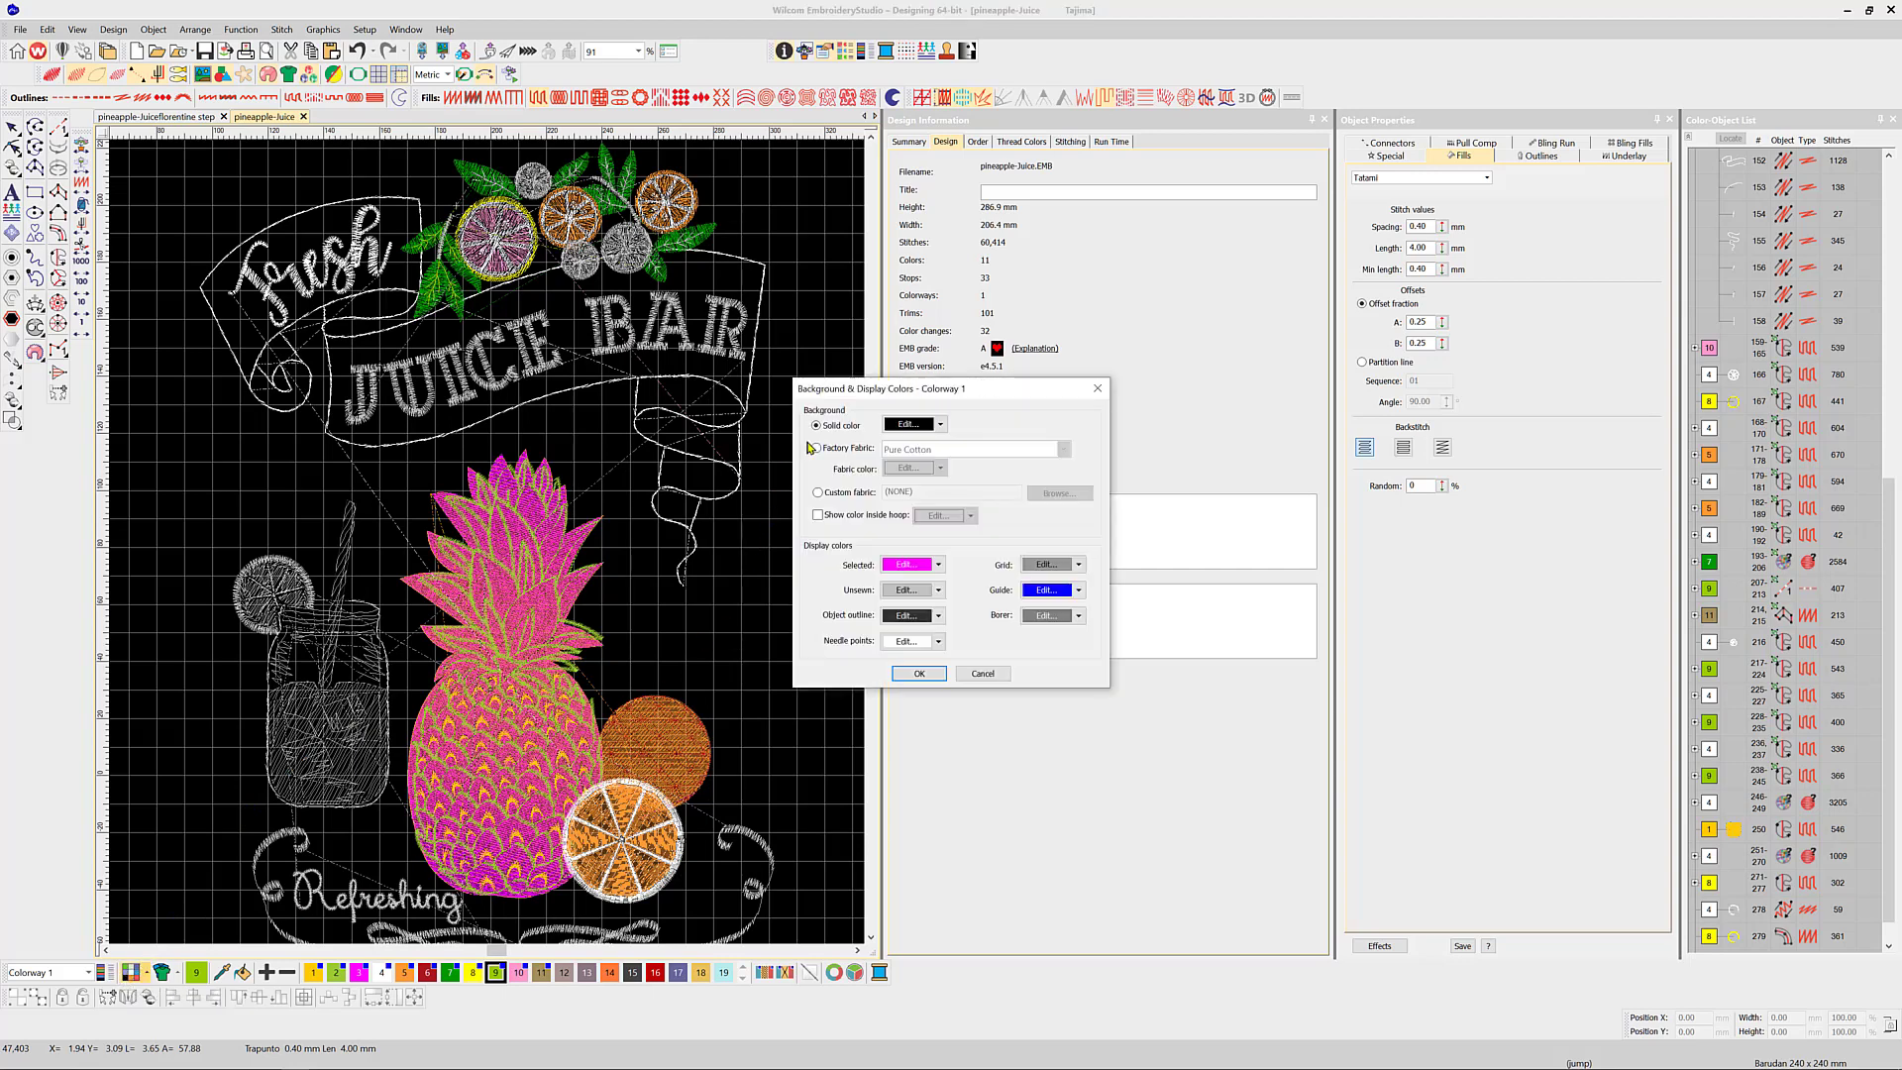
{"action": "left_click", "coordinate": [940, 425]}
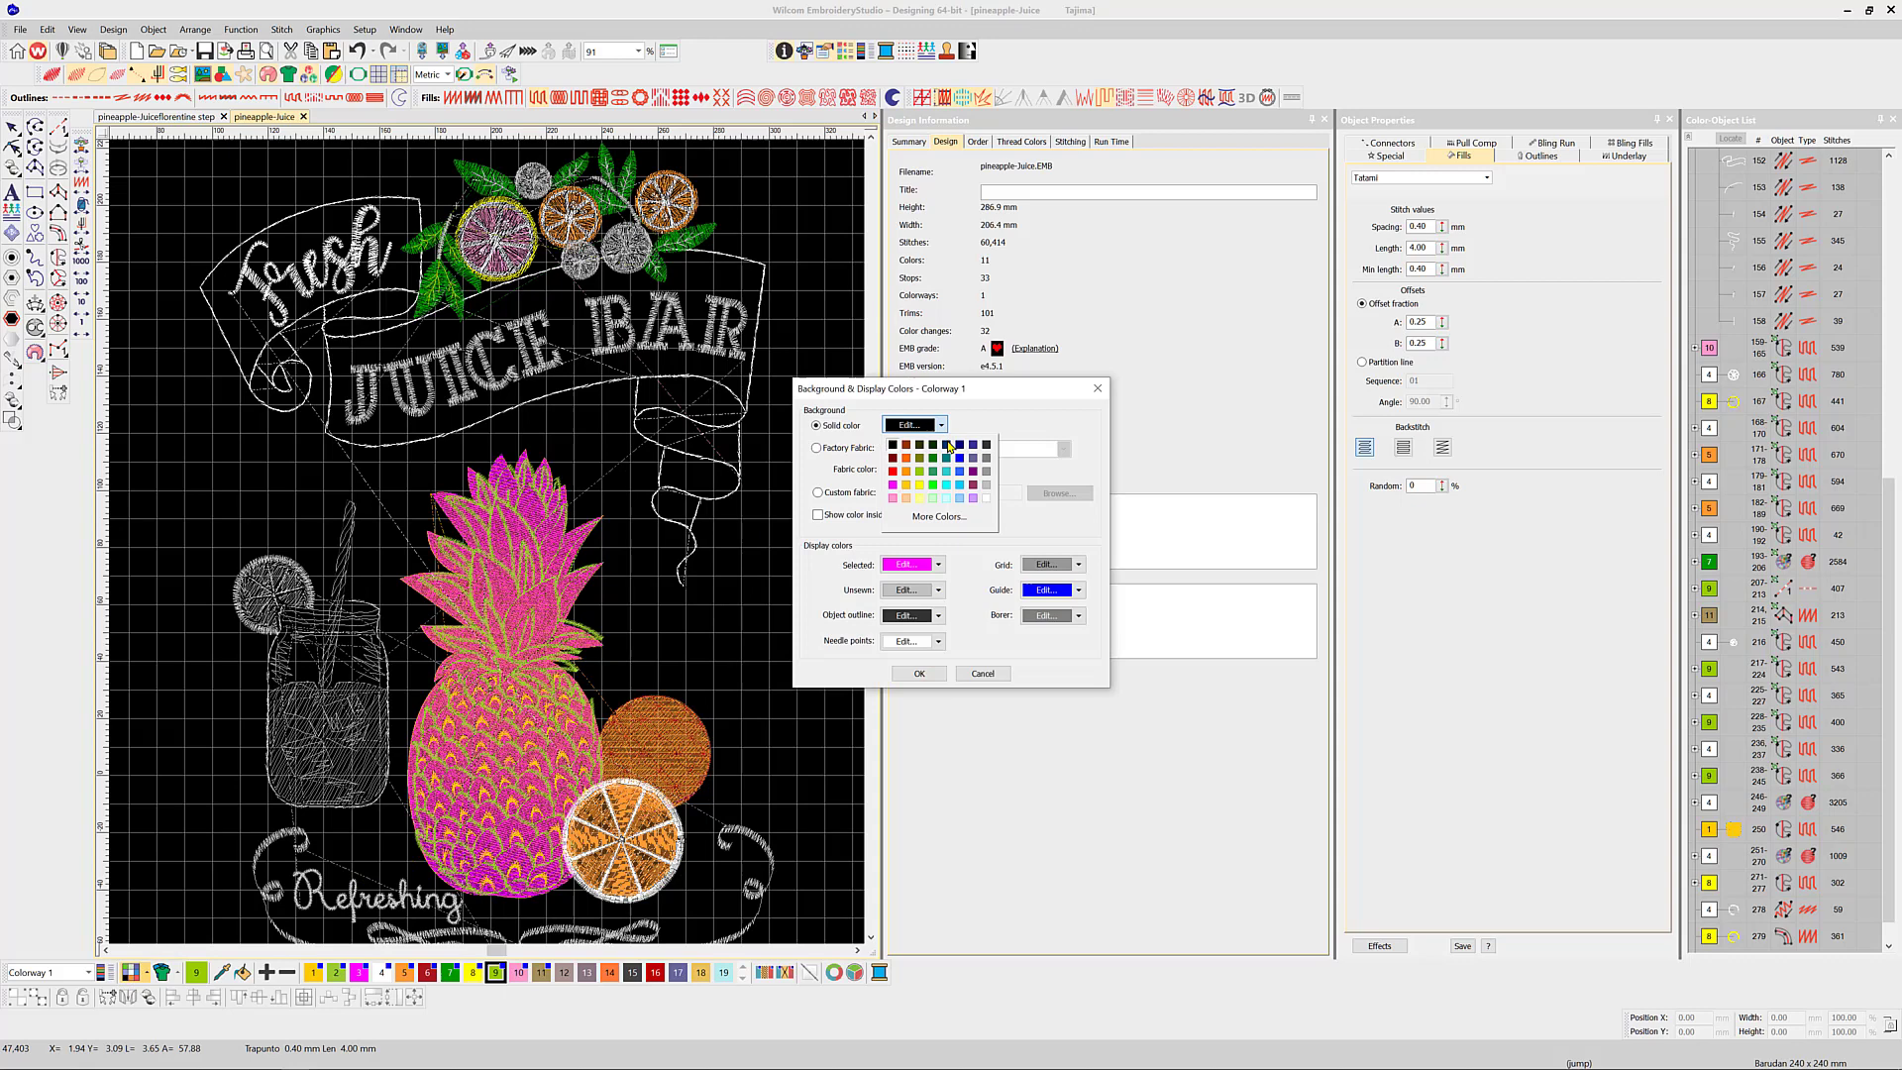
{"action": "left_click", "coordinate": [986, 485]}
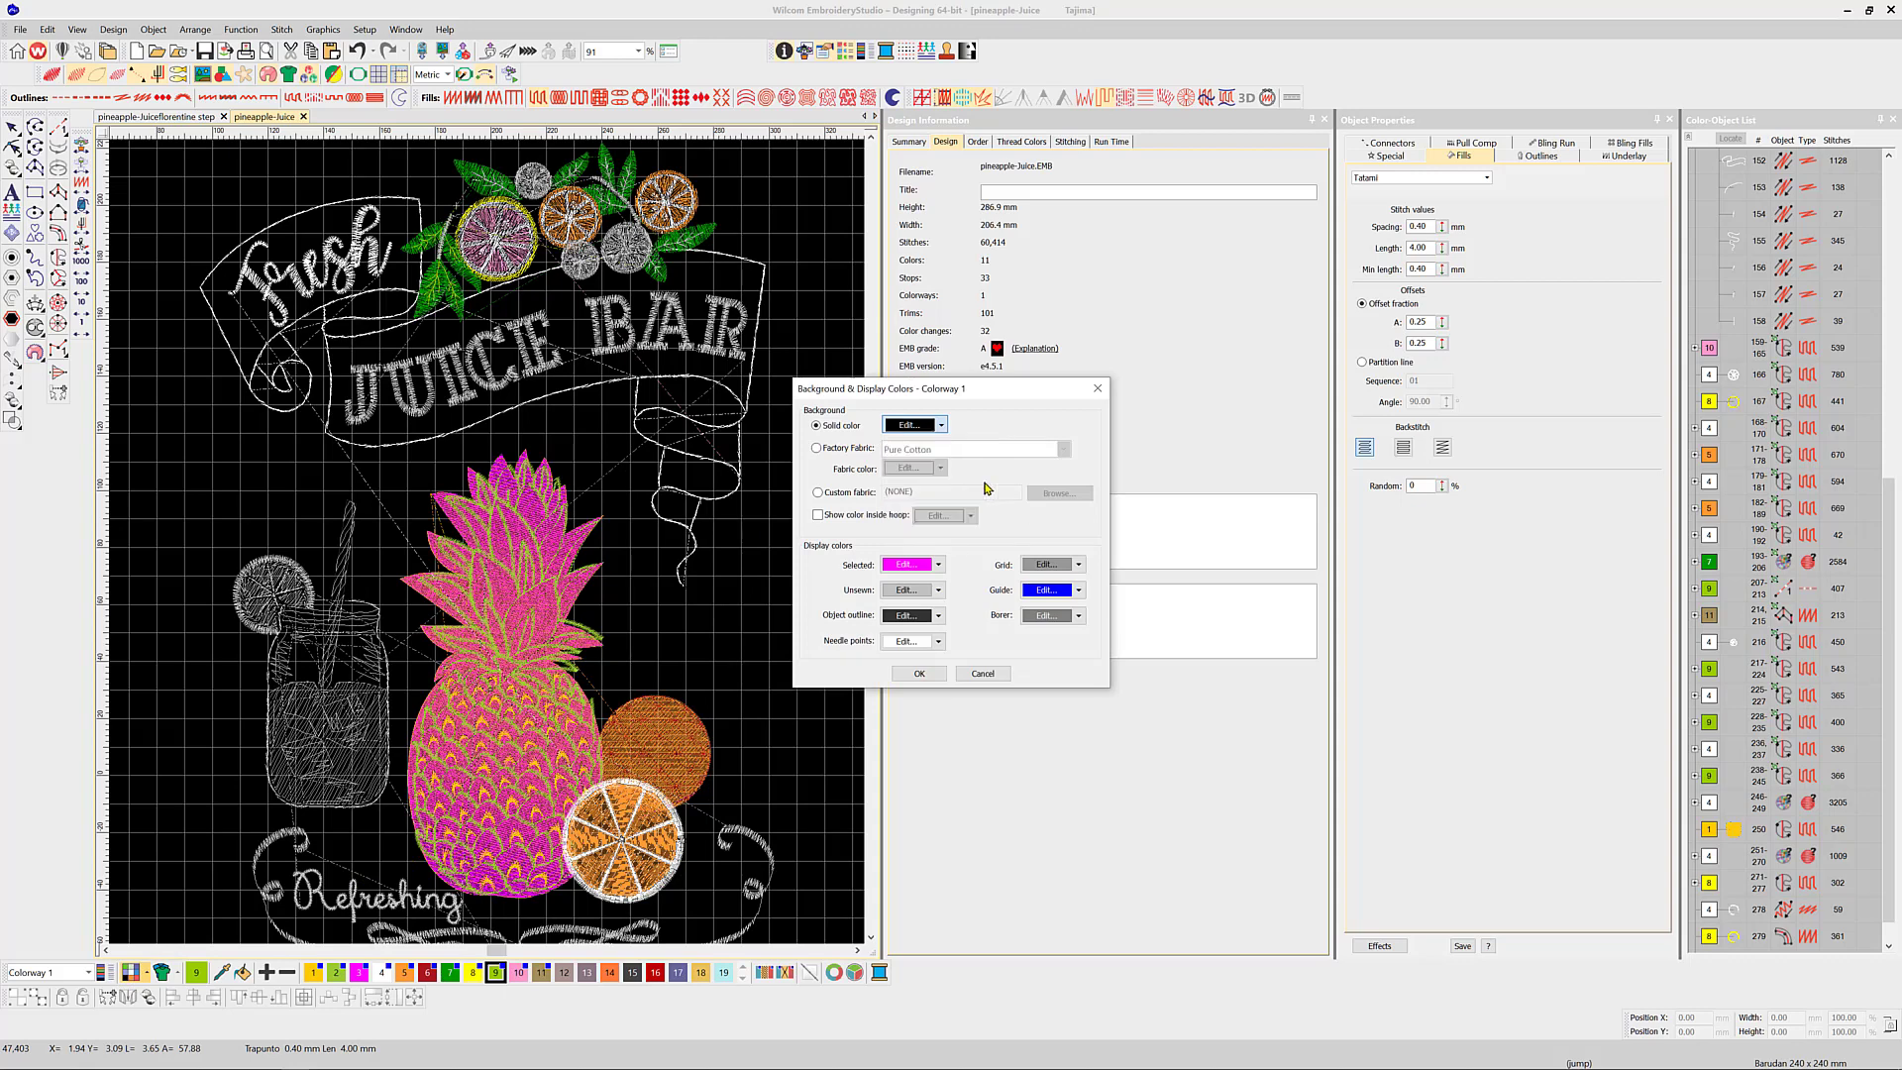
{"action": "left_click", "coordinate": [940, 591]}
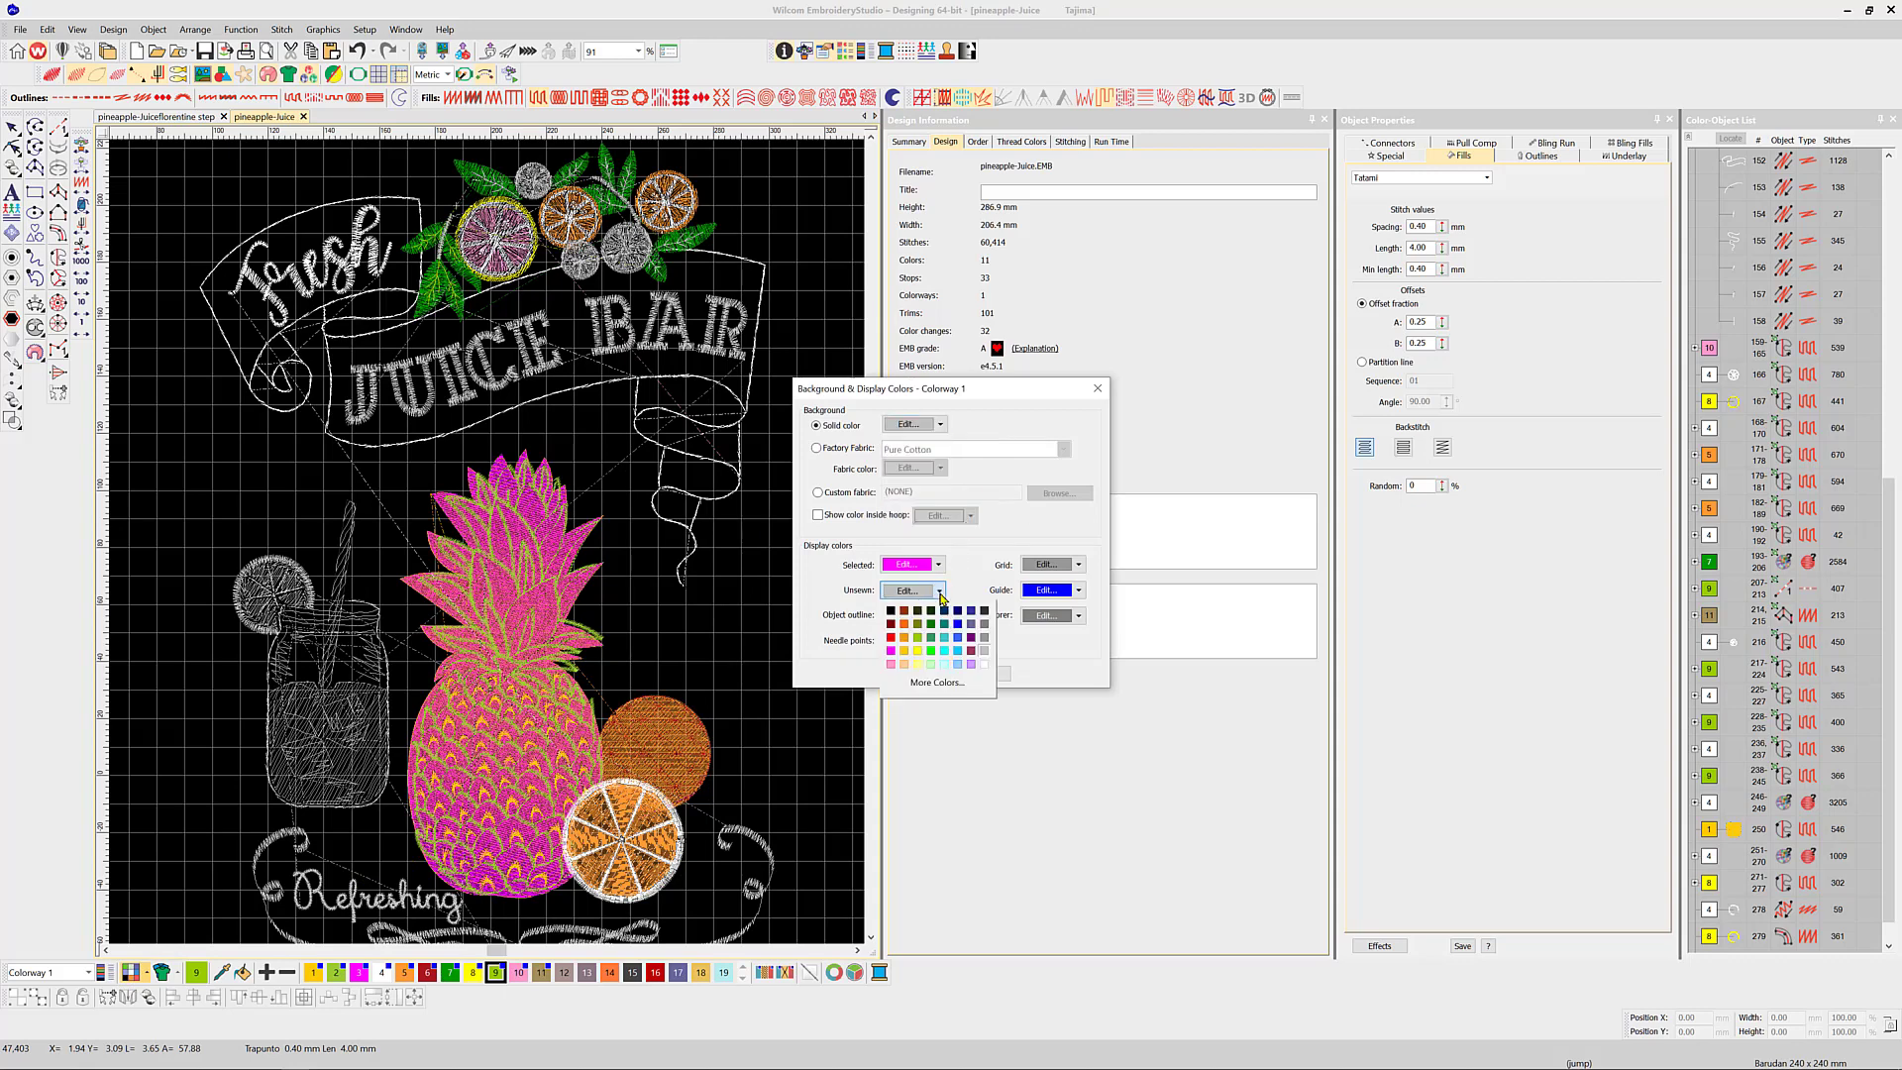
{"action": "left_click", "coordinate": [917, 638]}
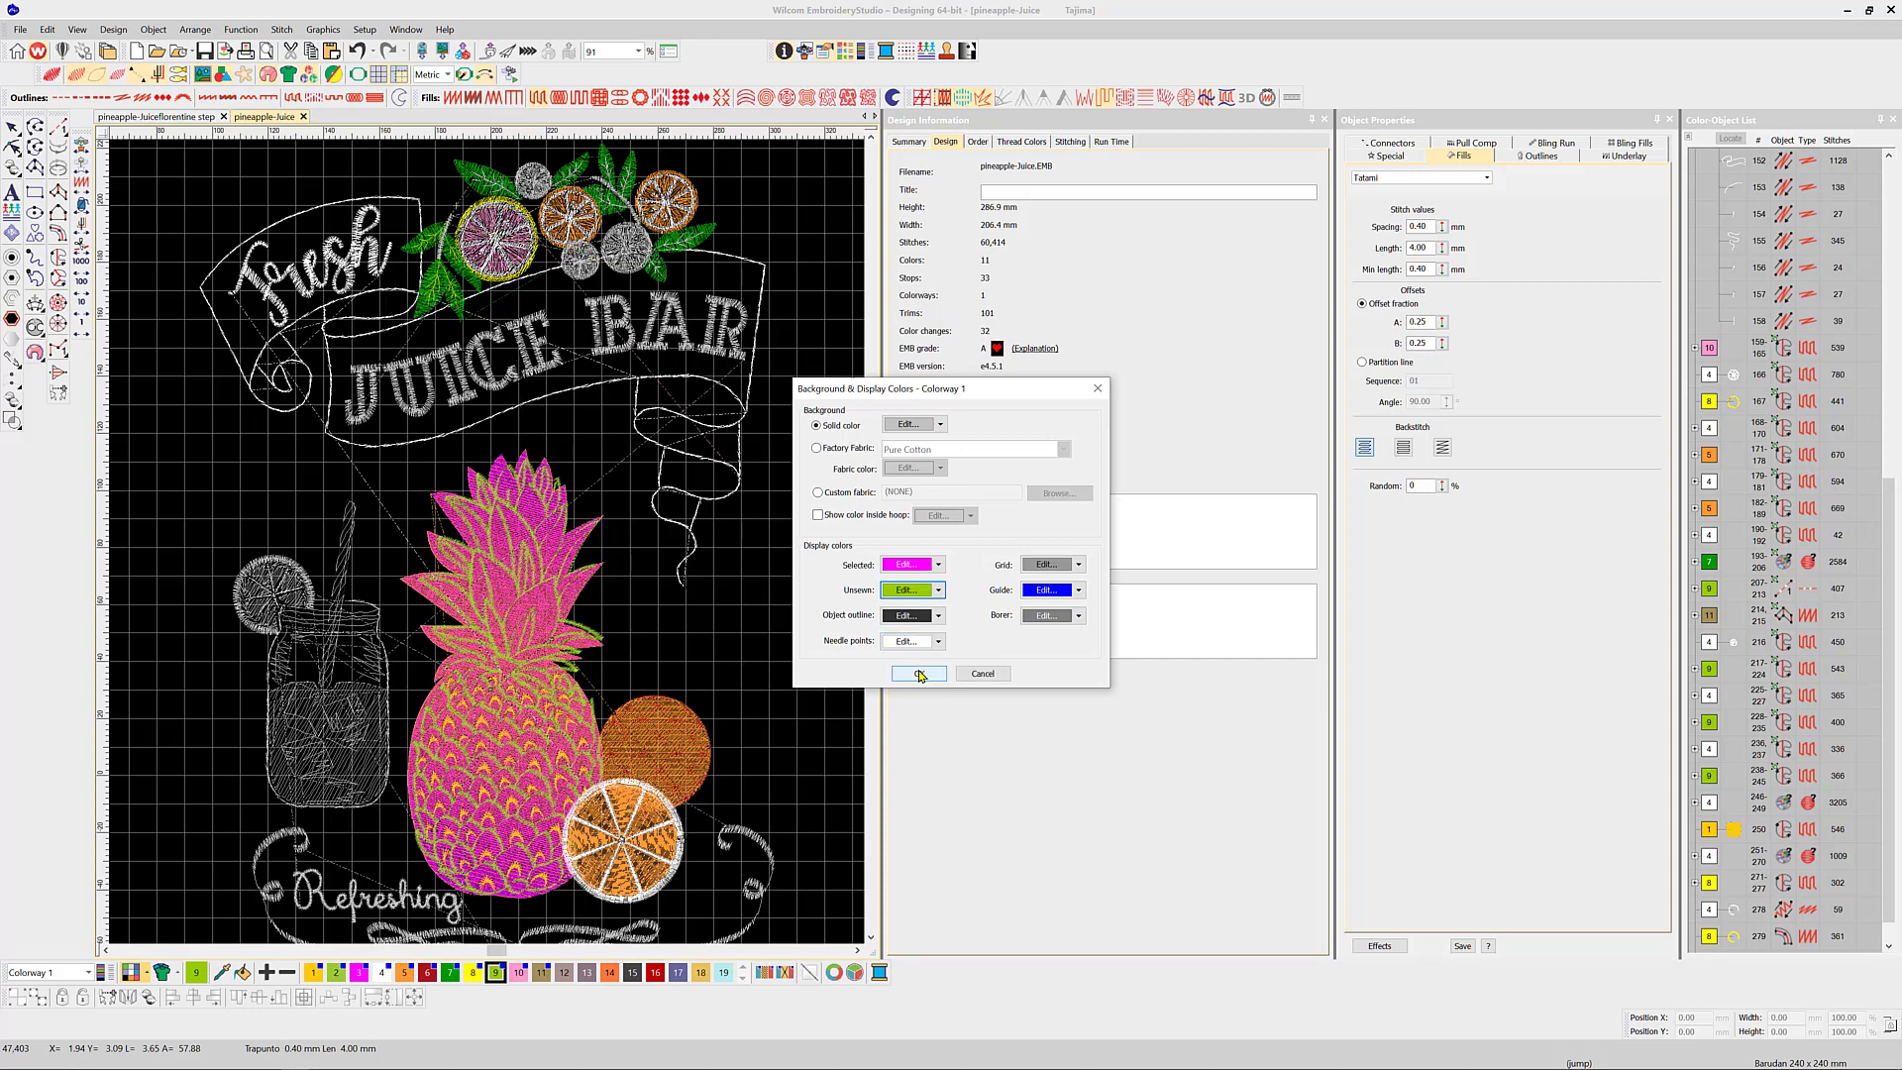
{"action": "left_click", "coordinate": [920, 673]}
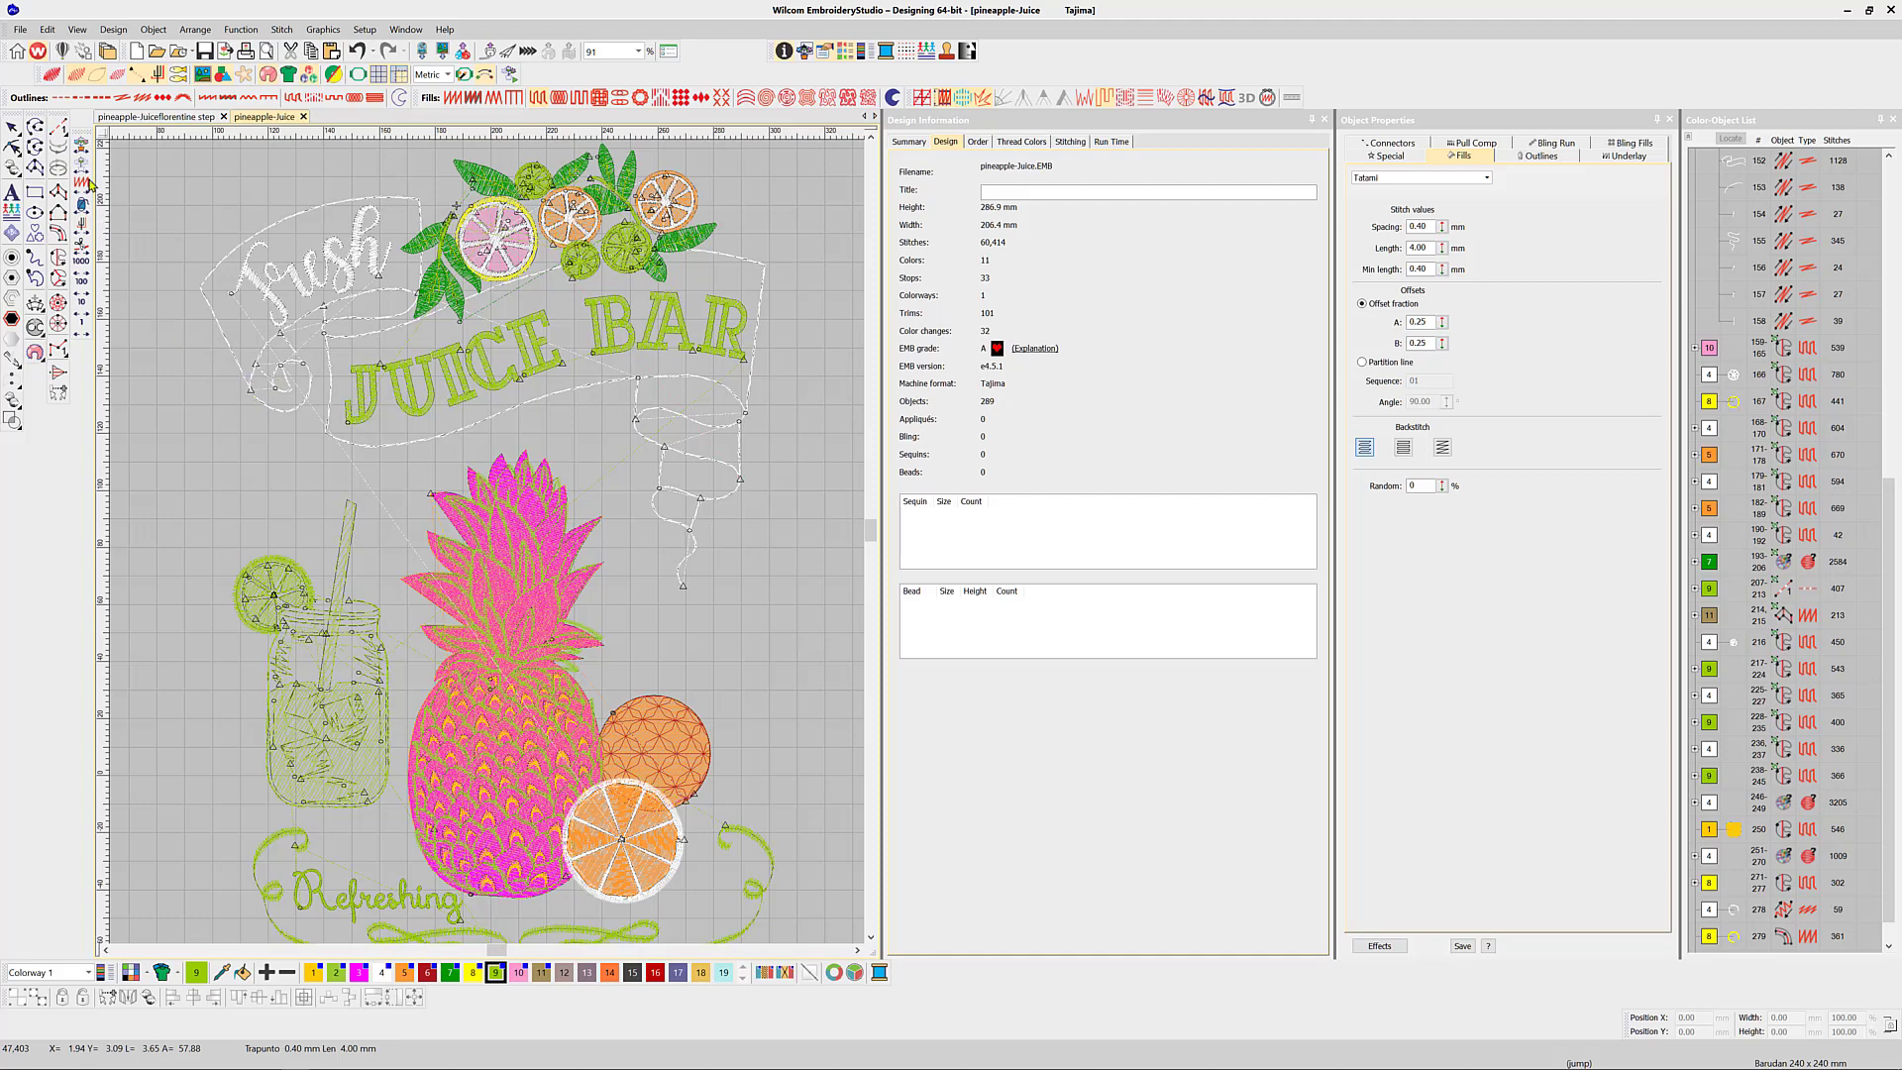
Jump the stitch simulation to the start of the design, then to its end
{"action": "left_click", "coordinate": [82, 149]}
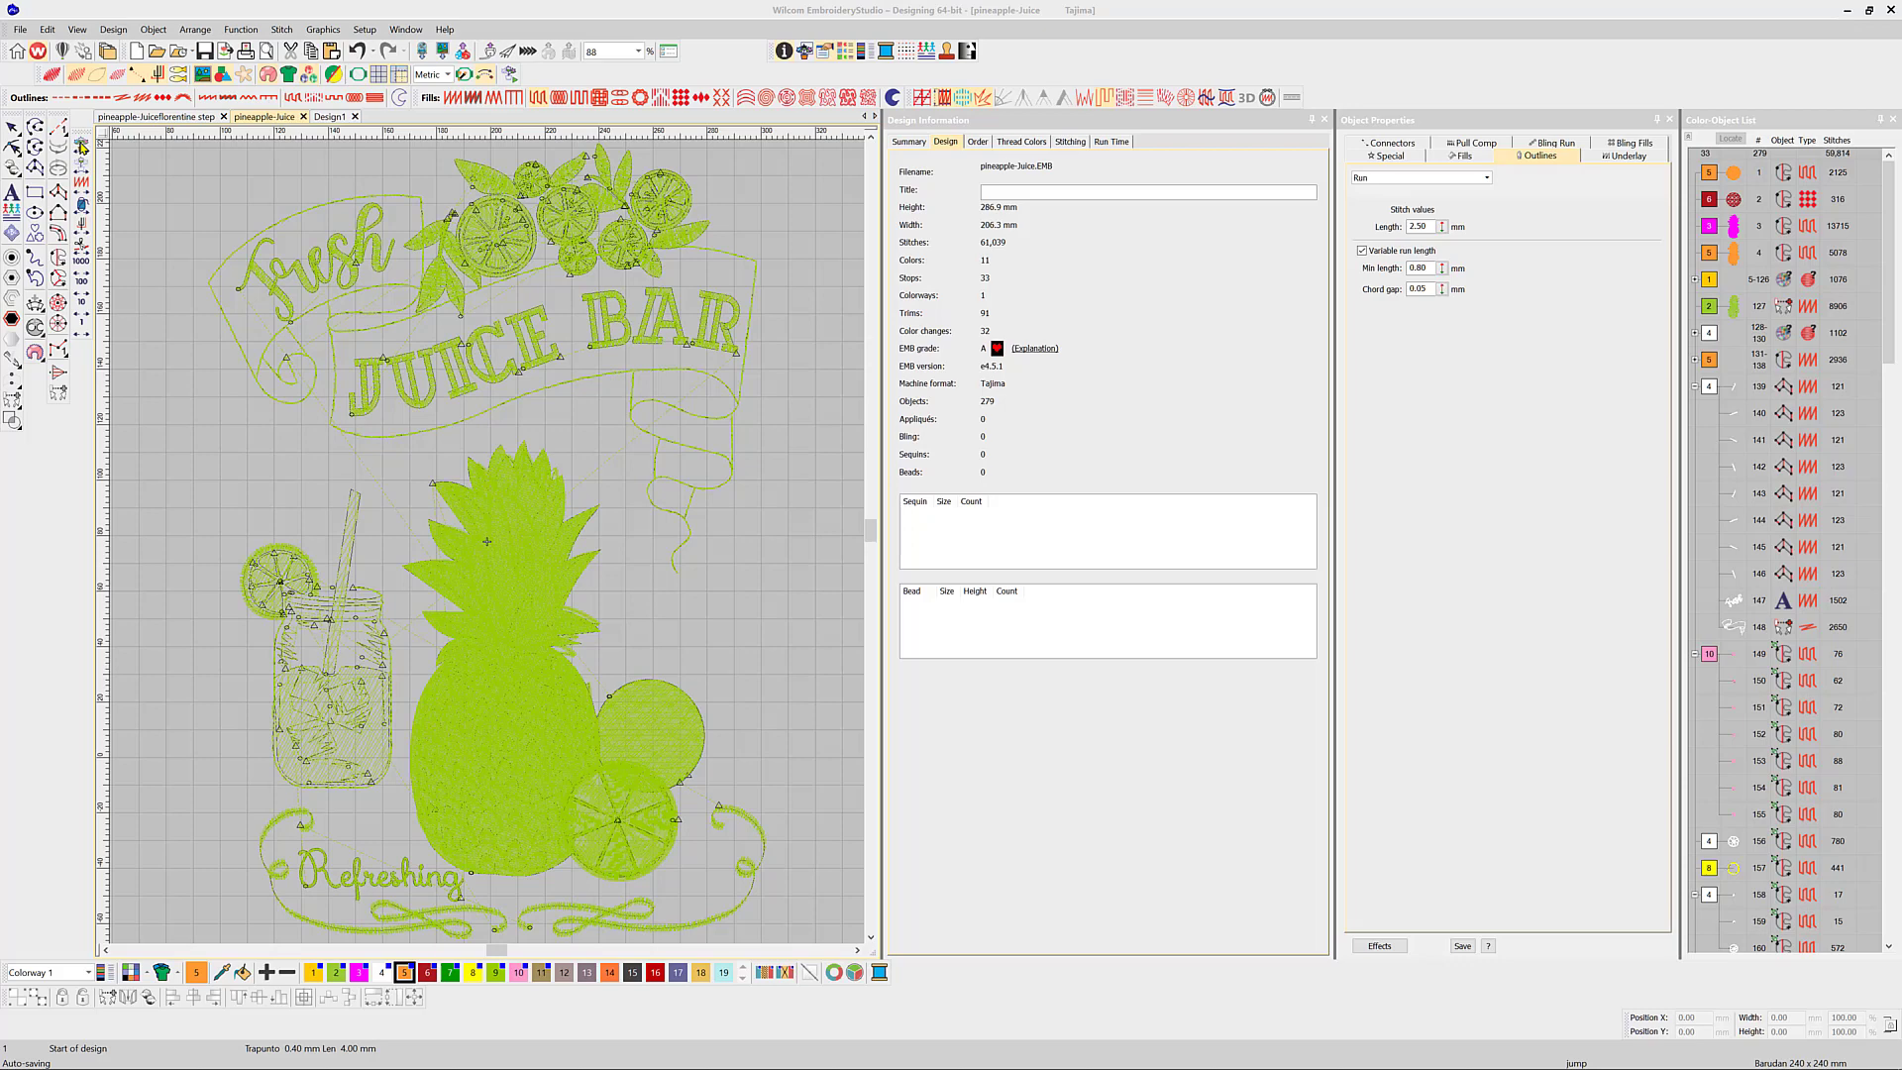
{"action": "key", "text": "End"}
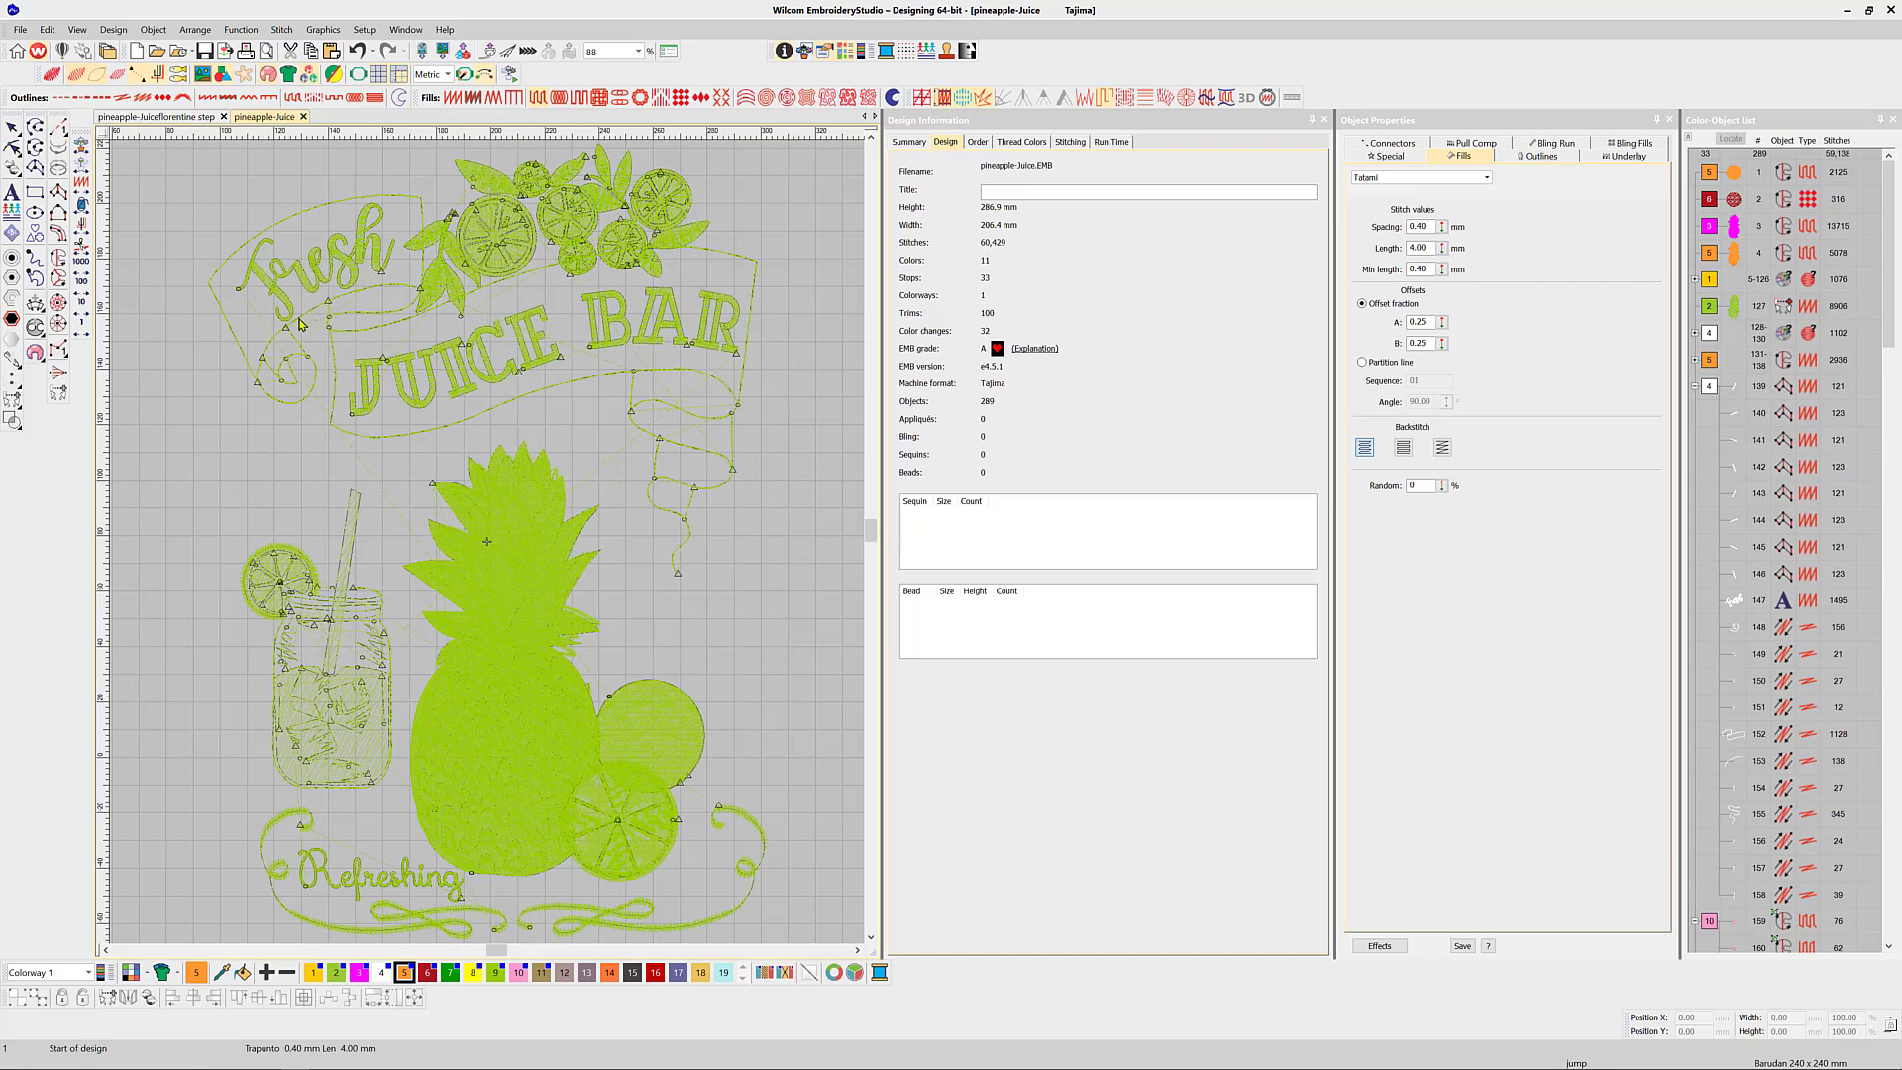
Step trim by trim through the pineapple, orange slice, Fresh lettering and ribbon swirl
{"action": "left_click", "coordinate": [82, 248]}
{"action": "left_click", "coordinate": [83, 248]}
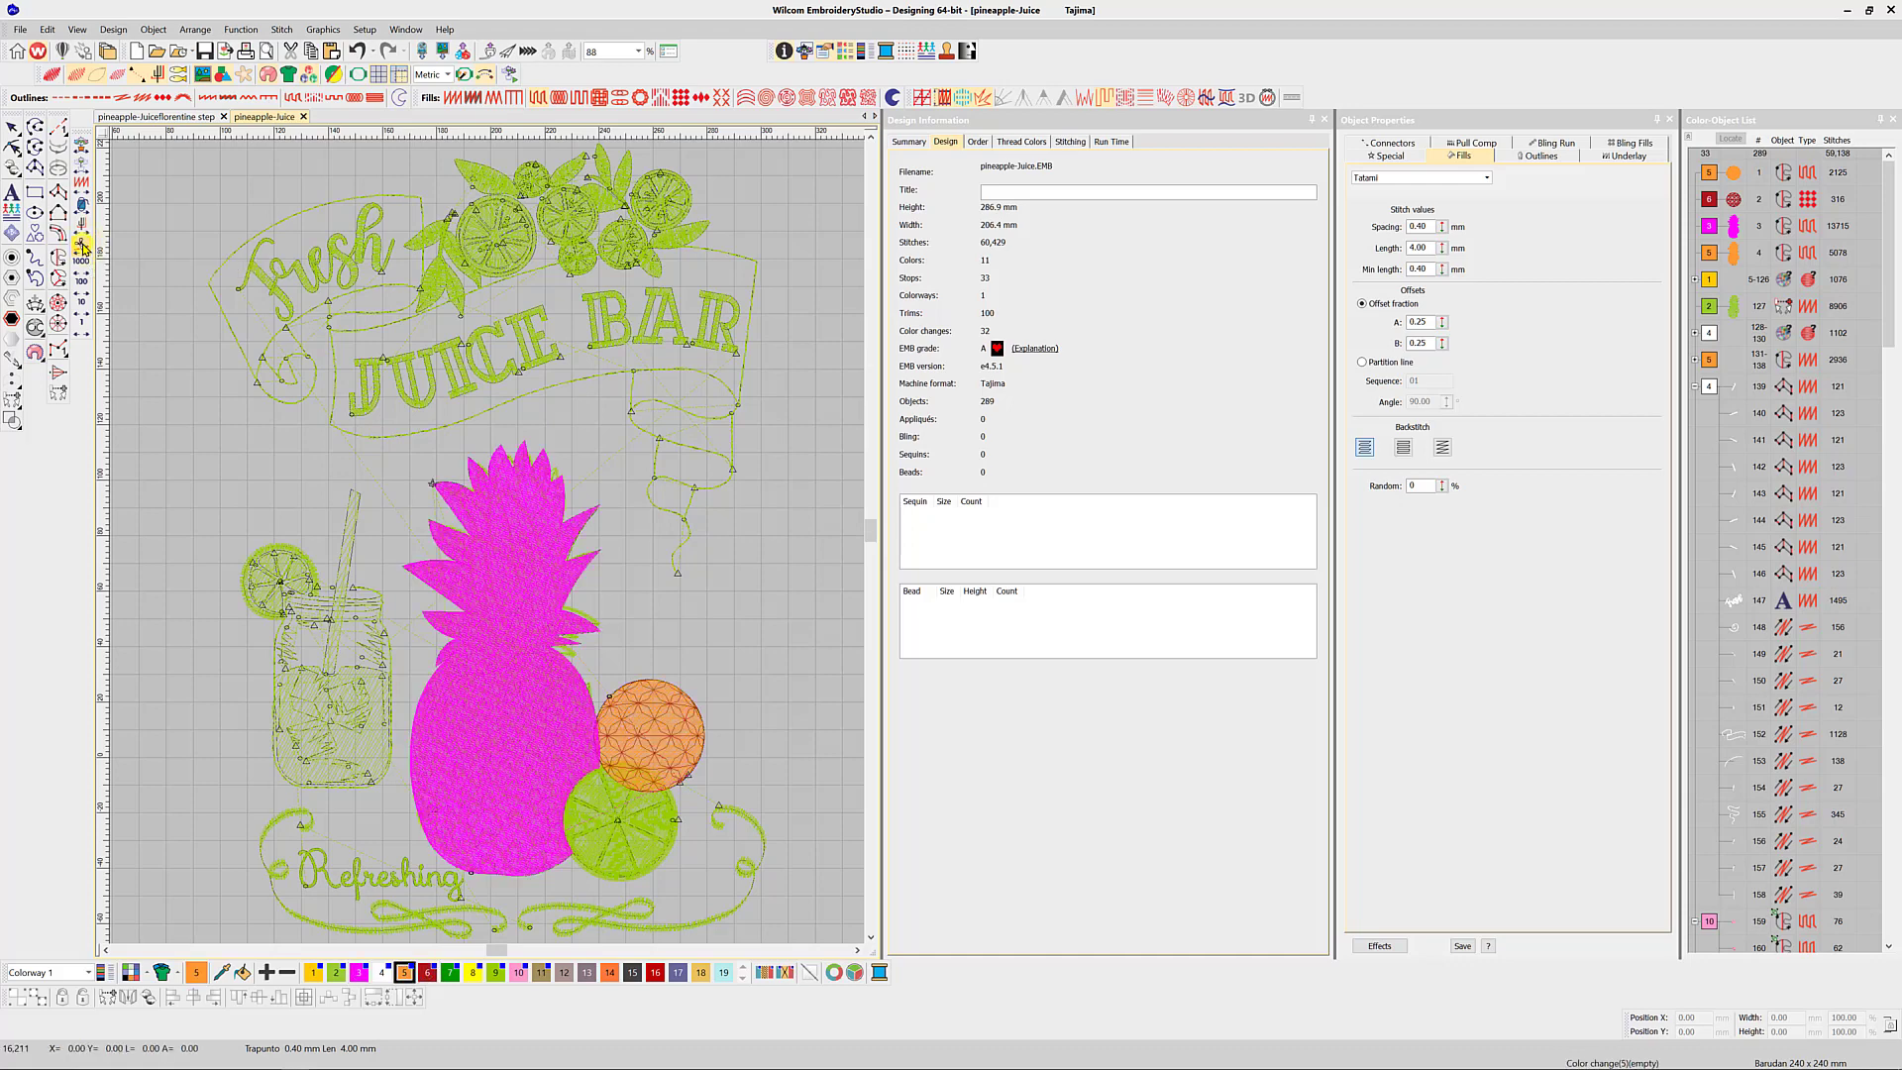
{"action": "left_click", "coordinate": [83, 247]}
{"action": "left_click", "coordinate": [82, 248]}
{"action": "left_click", "coordinate": [82, 248]}
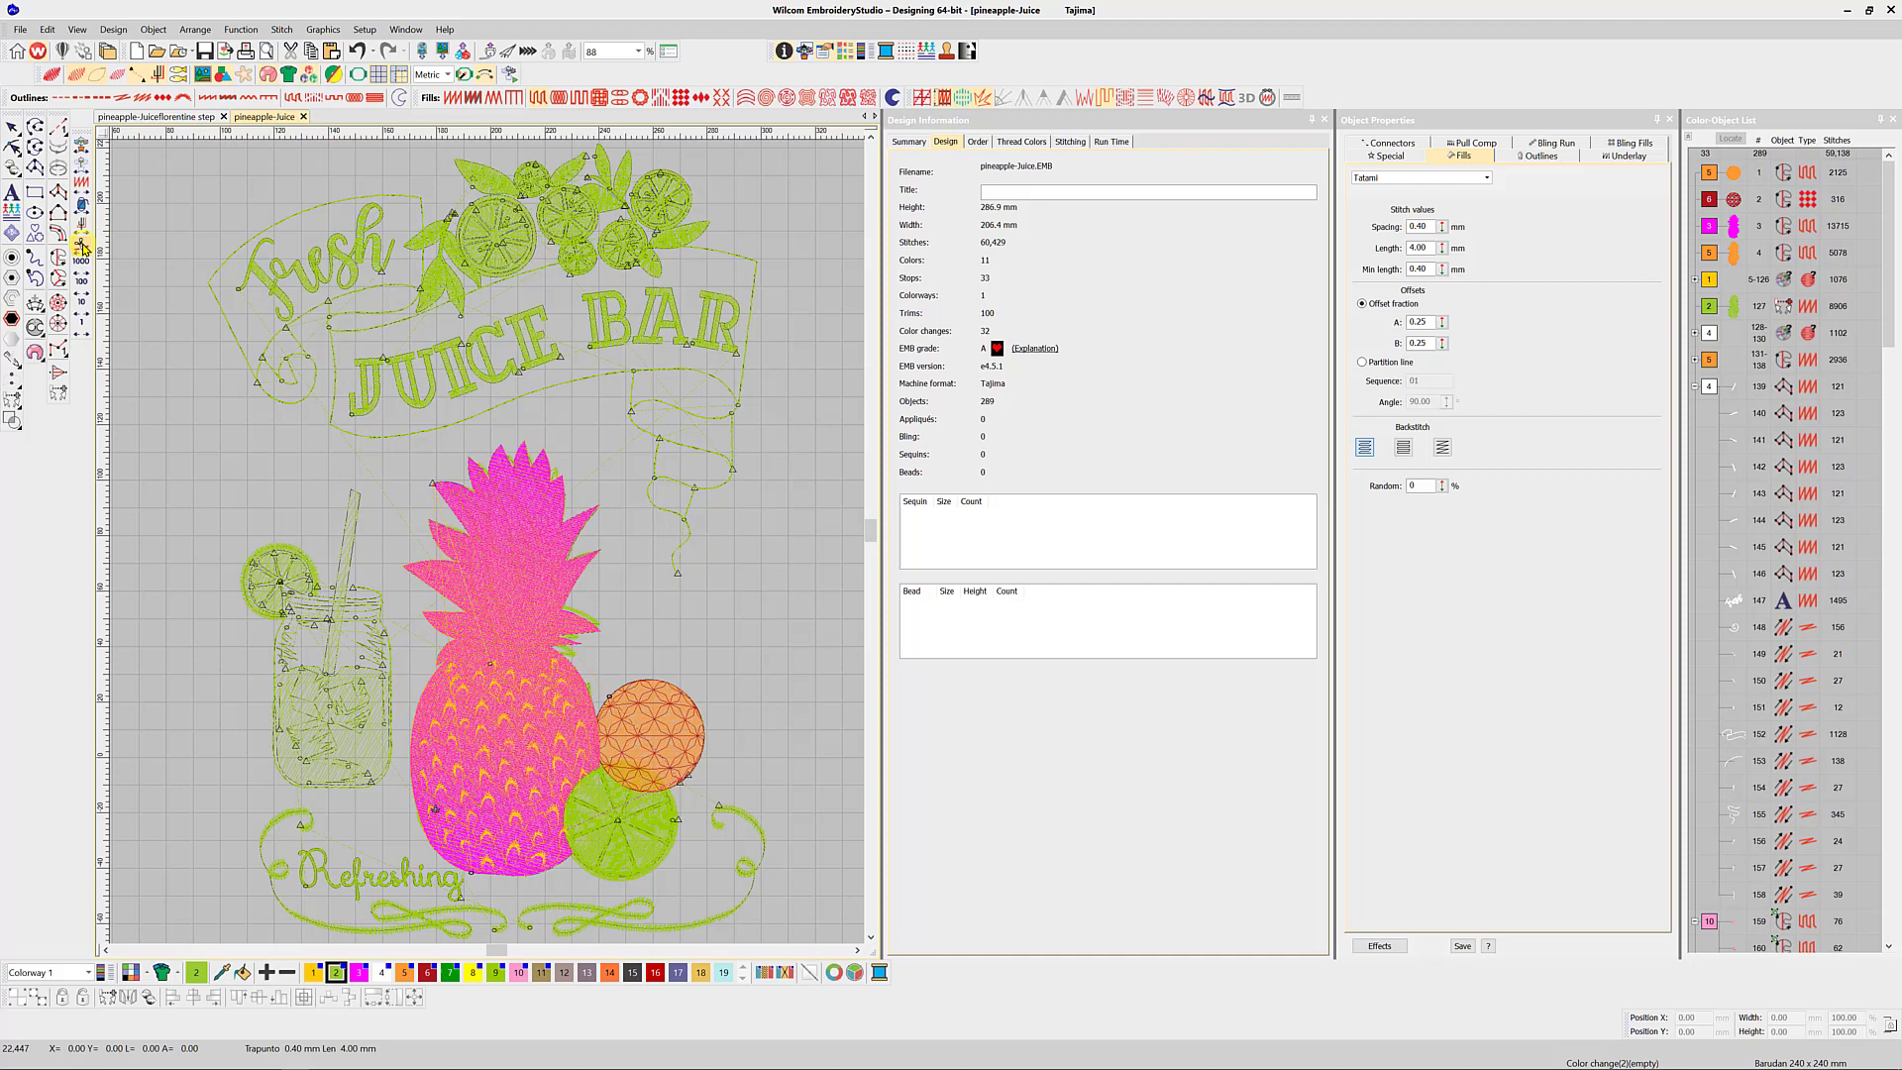
{"action": "left_click", "coordinate": [82, 247]}
{"action": "left_click", "coordinate": [83, 247]}
{"action": "left_click", "coordinate": [83, 248]}
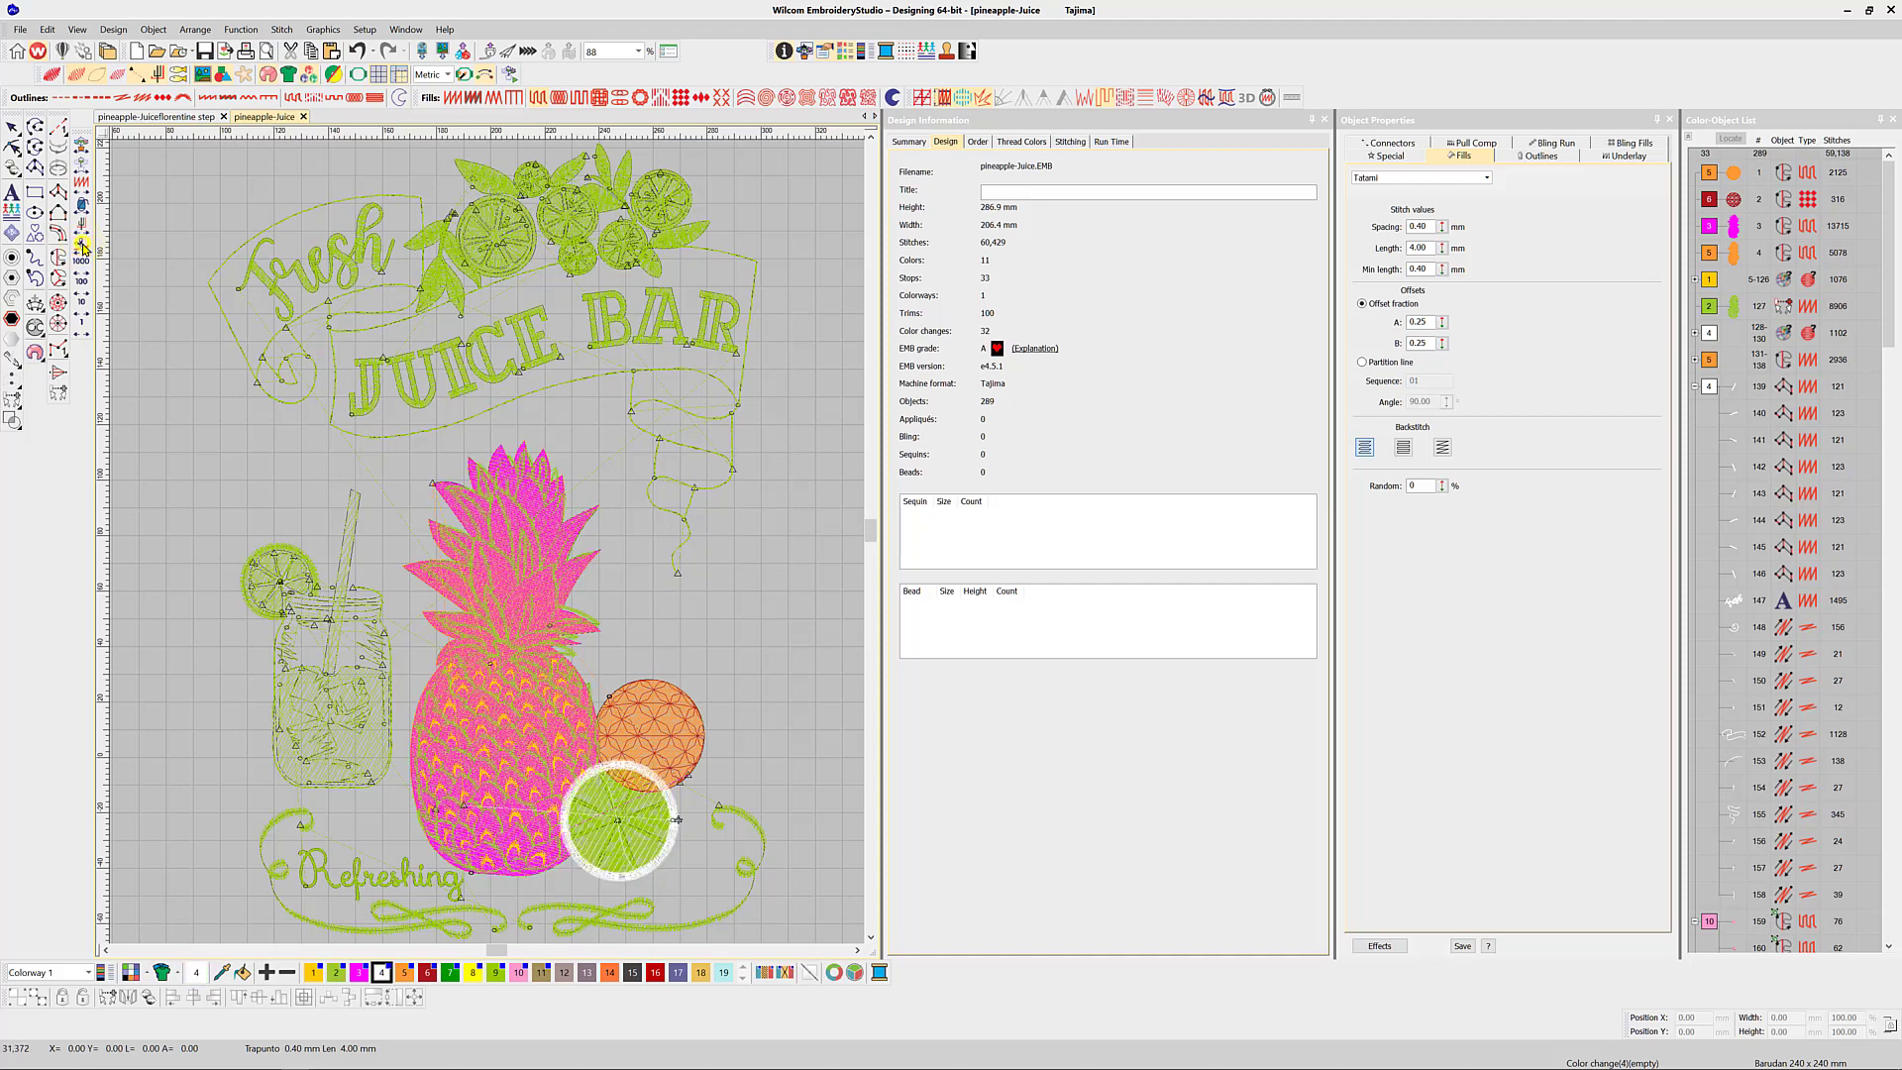
{"action": "left_click", "coordinate": [83, 247]}
{"action": "left_click", "coordinate": [82, 248]}
{"action": "left_click", "coordinate": [83, 247]}
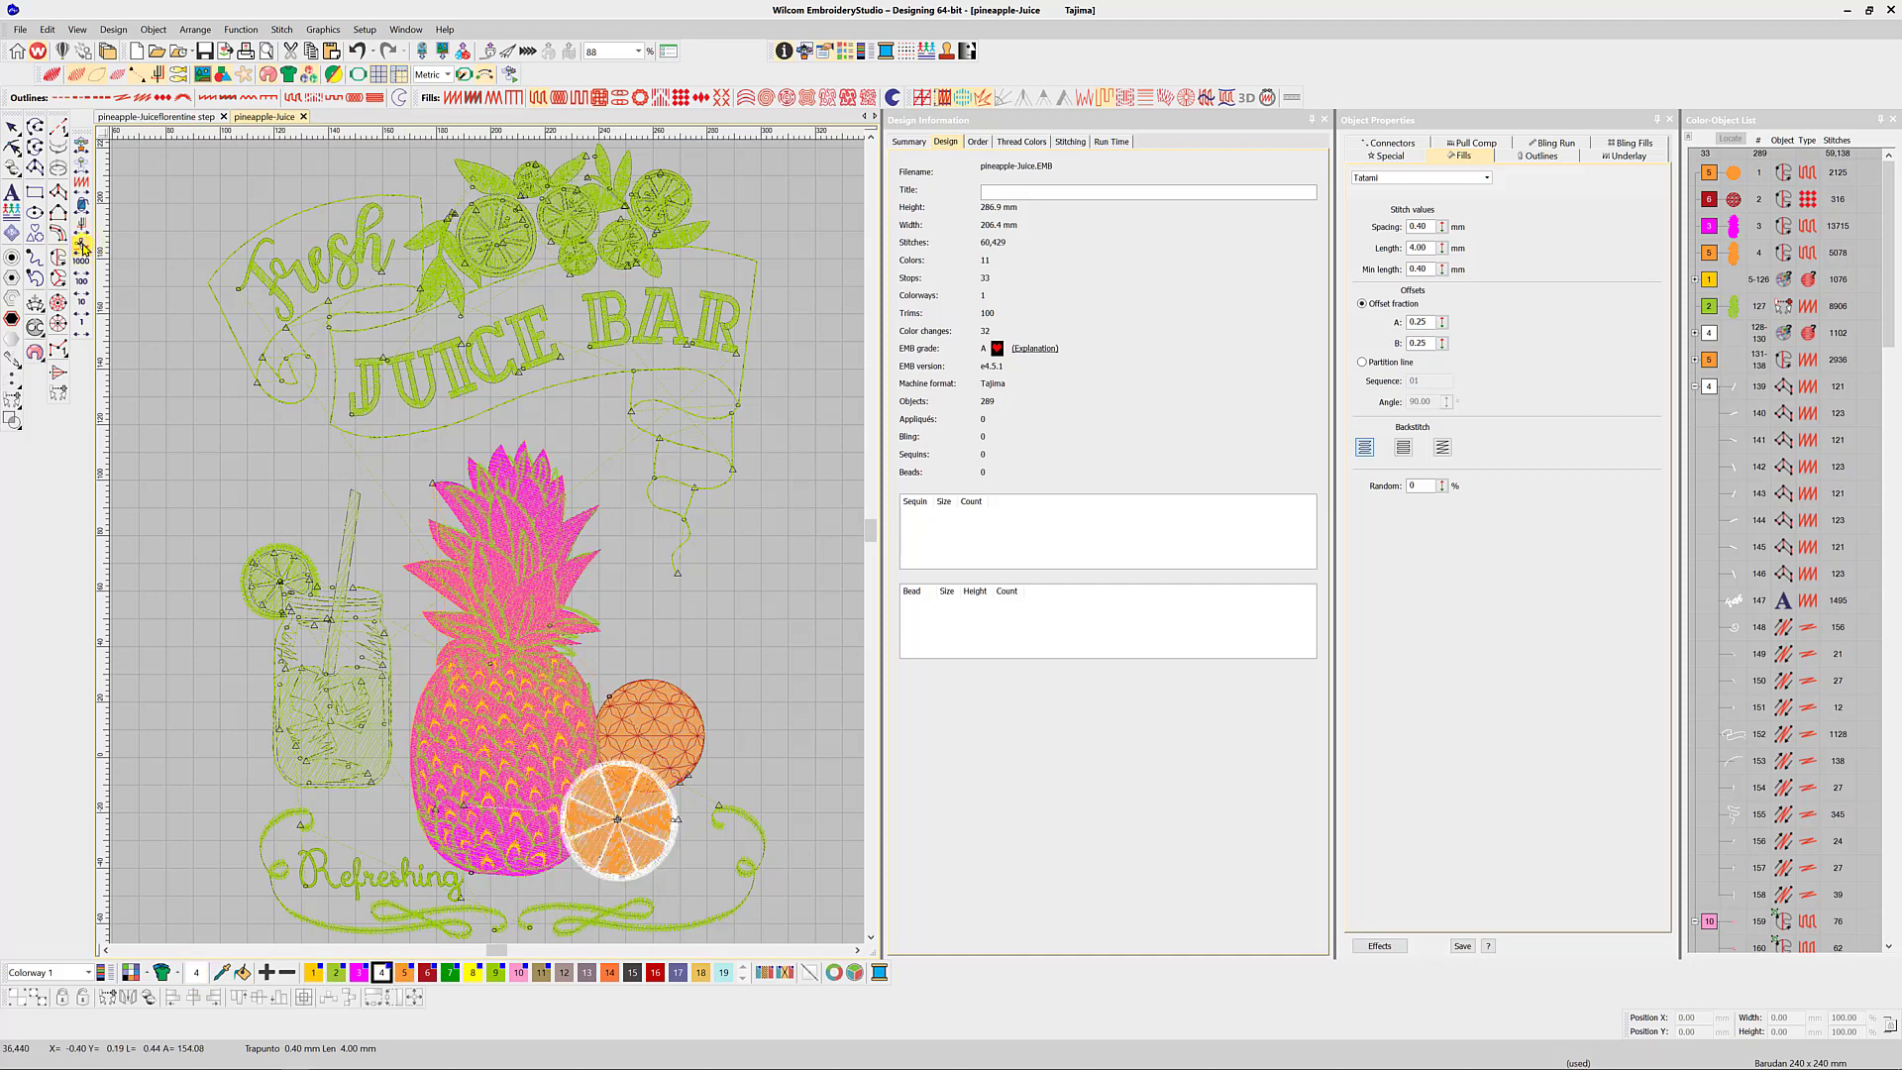
{"action": "left_click", "coordinate": [83, 247]}
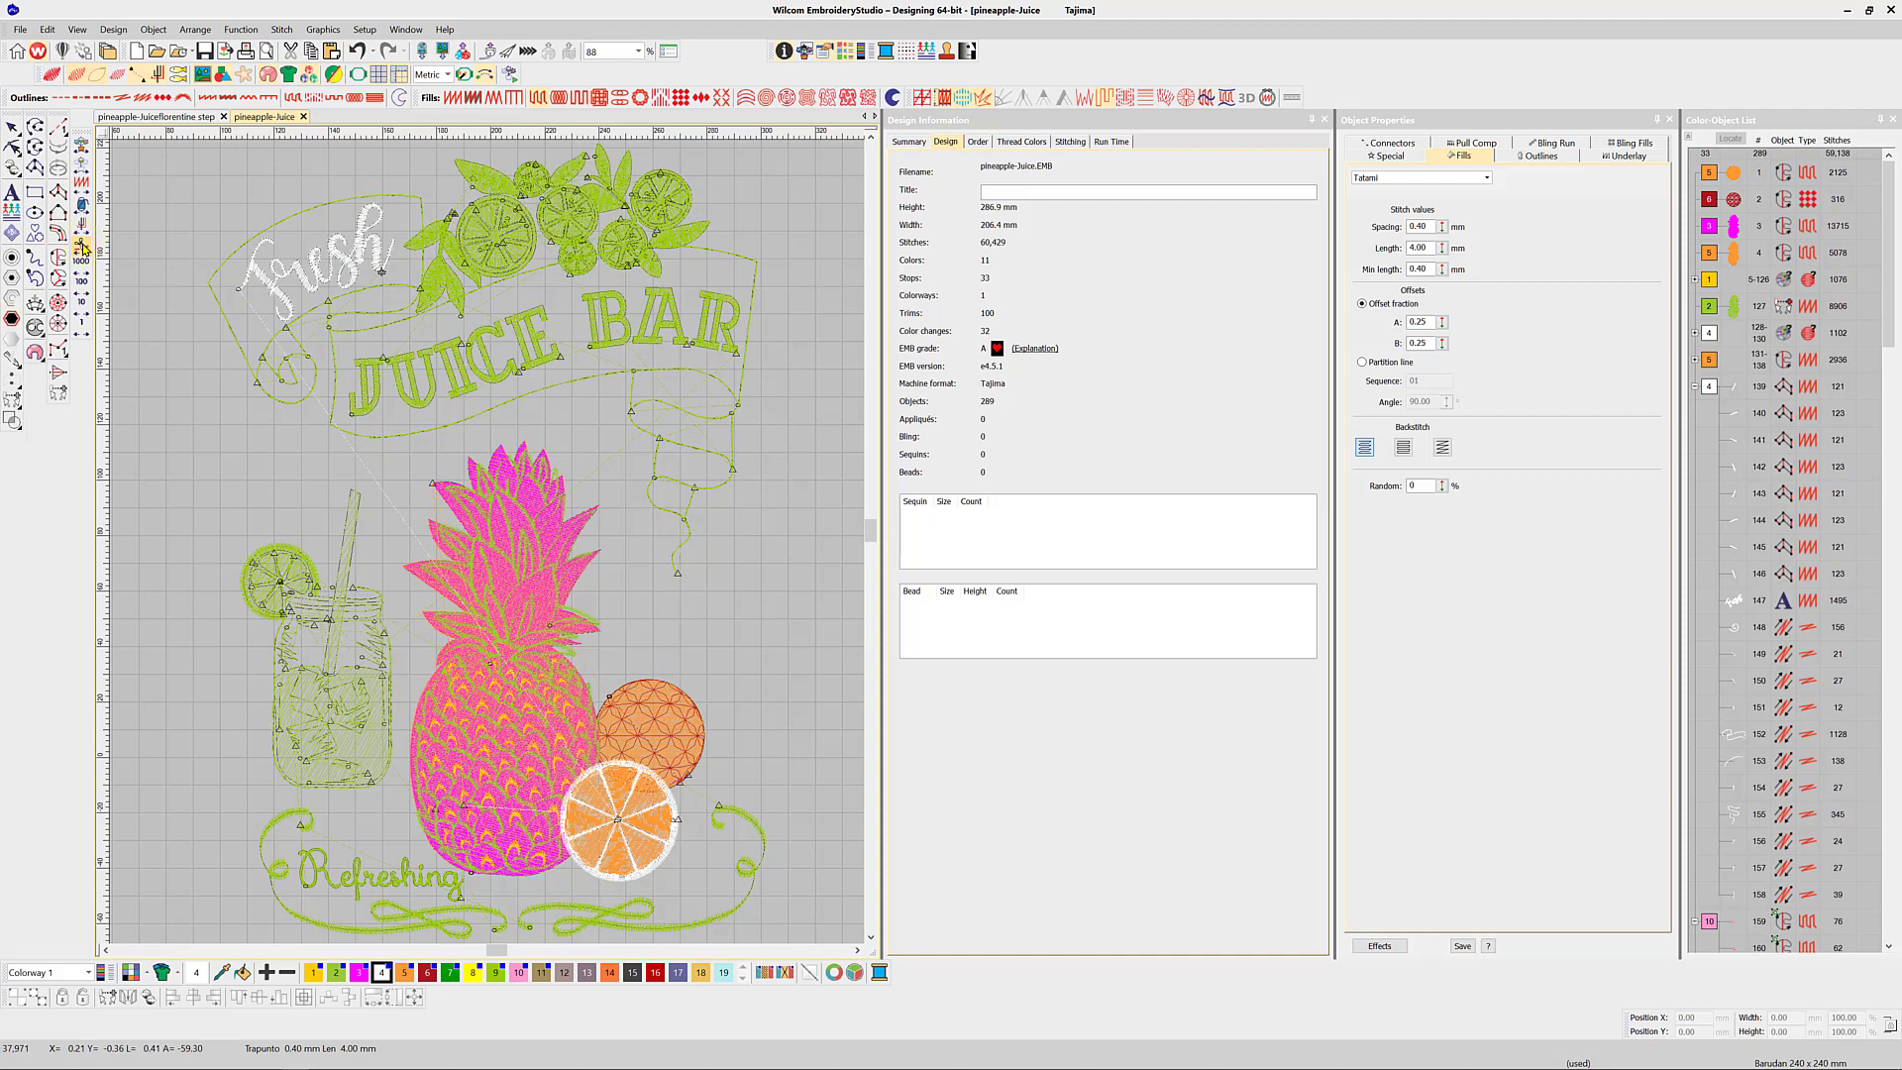
{"action": "left_click", "coordinate": [82, 248]}
{"action": "left_click", "coordinate": [83, 248]}
{"action": "left_click", "coordinate": [82, 248]}
{"action": "left_click", "coordinate": [82, 247]}
Select all eleven ribbon outline pieces in Design1 with stitches shown plainly
{"action": "left_click", "coordinate": [1734, 632]}
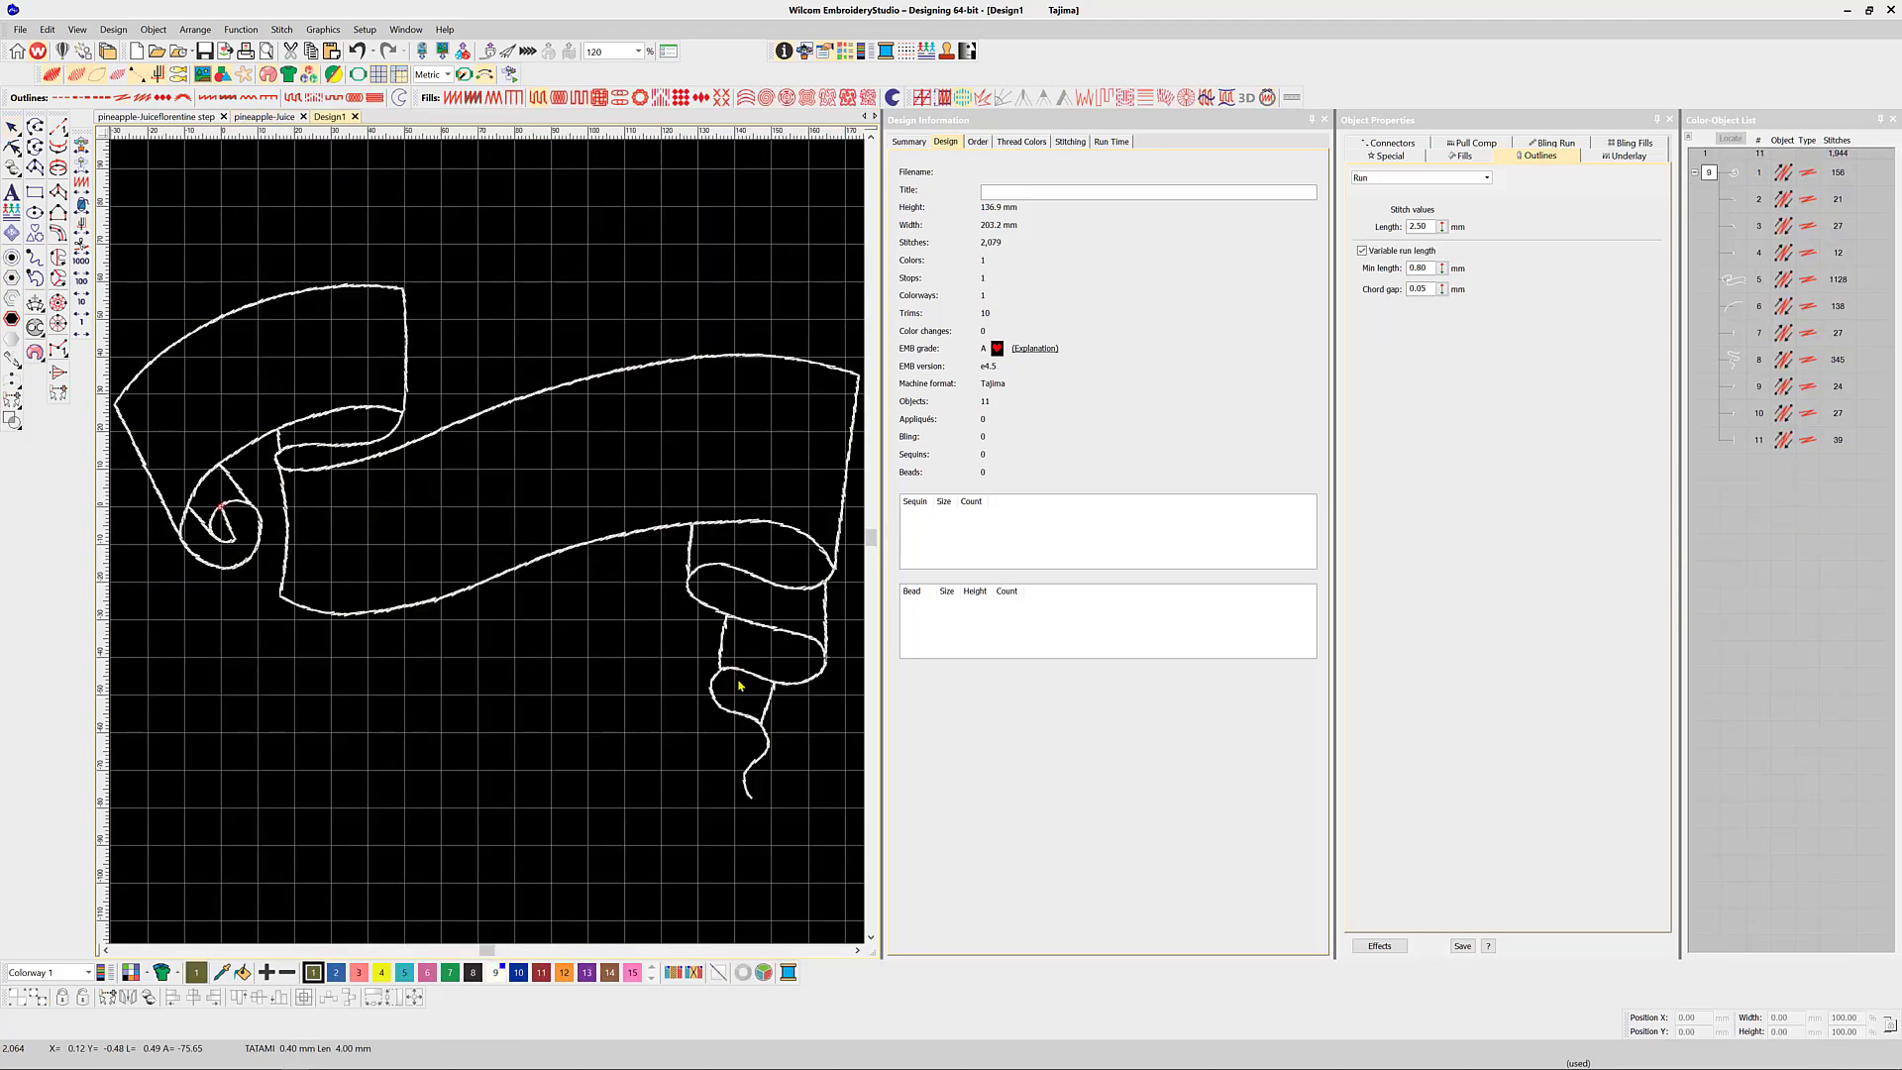
{"action": "key", "text": "t"}
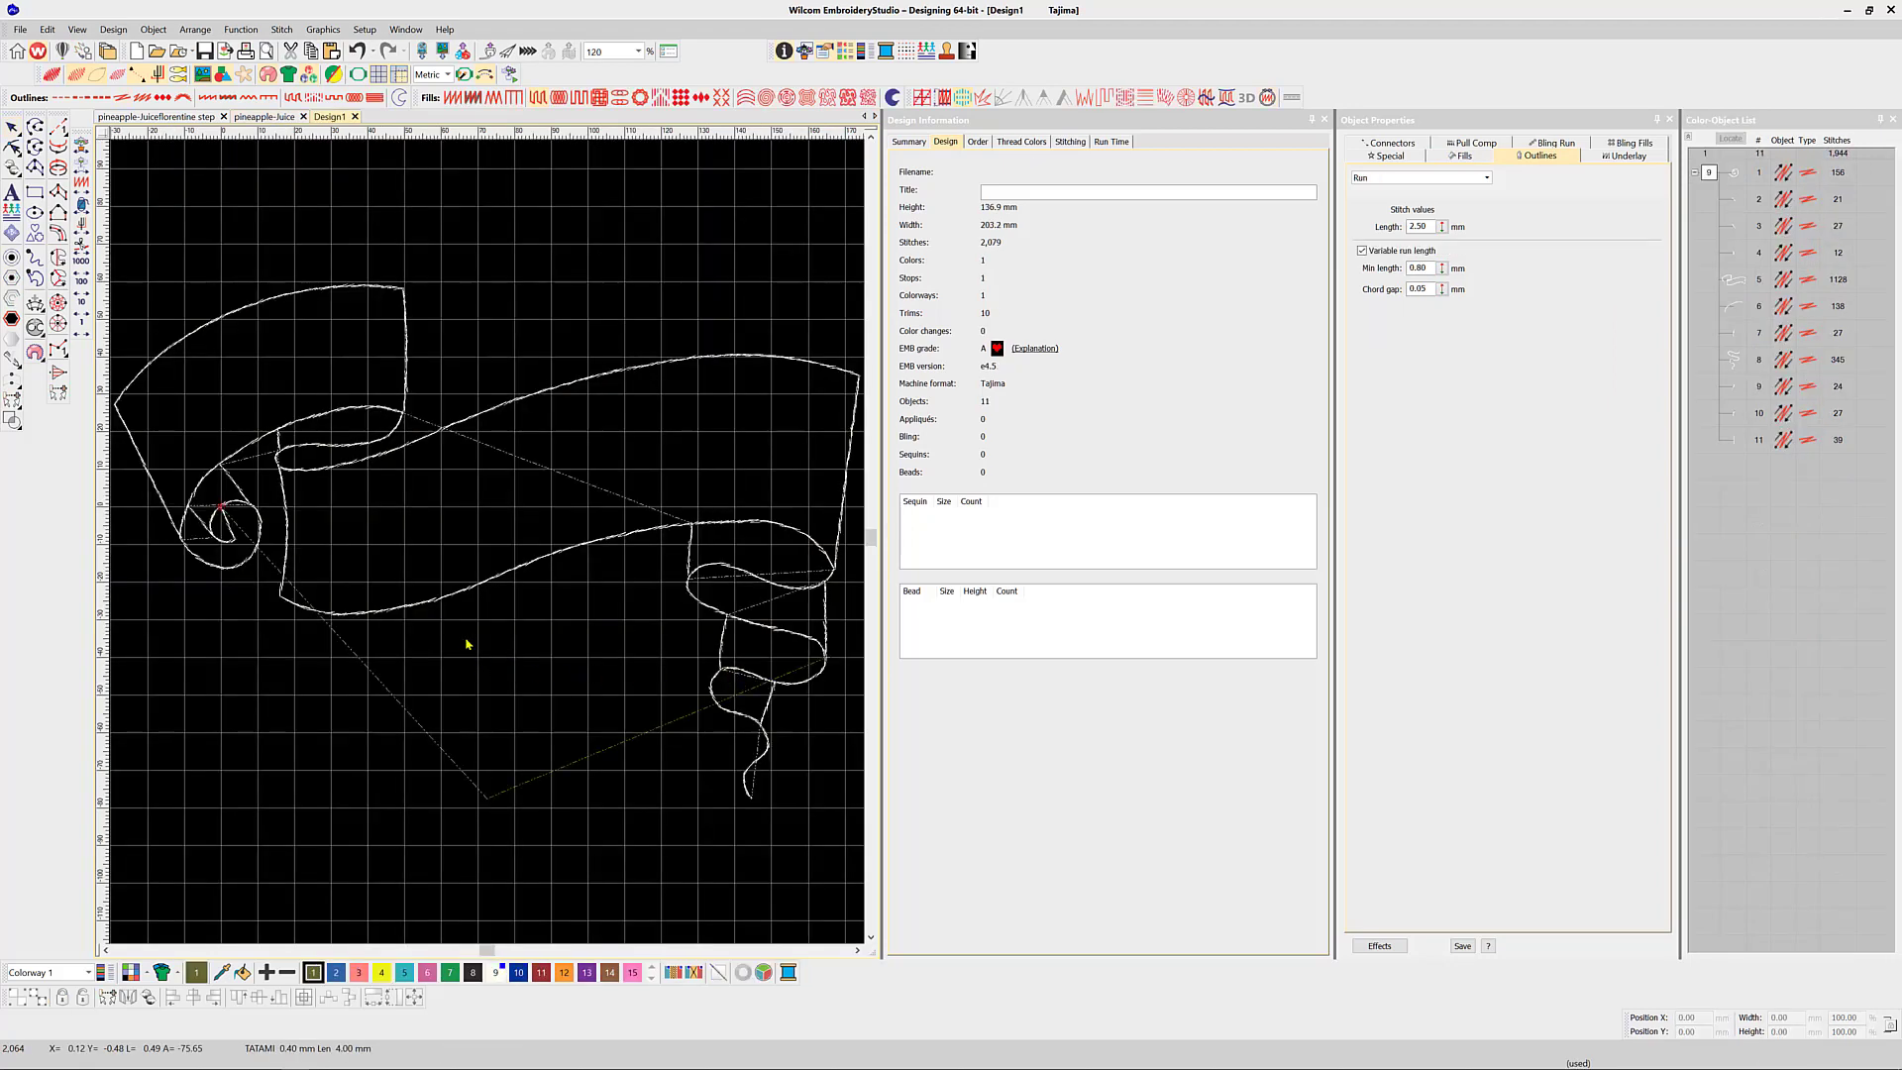
{"action": "left_click", "coordinate": [1735, 182]}
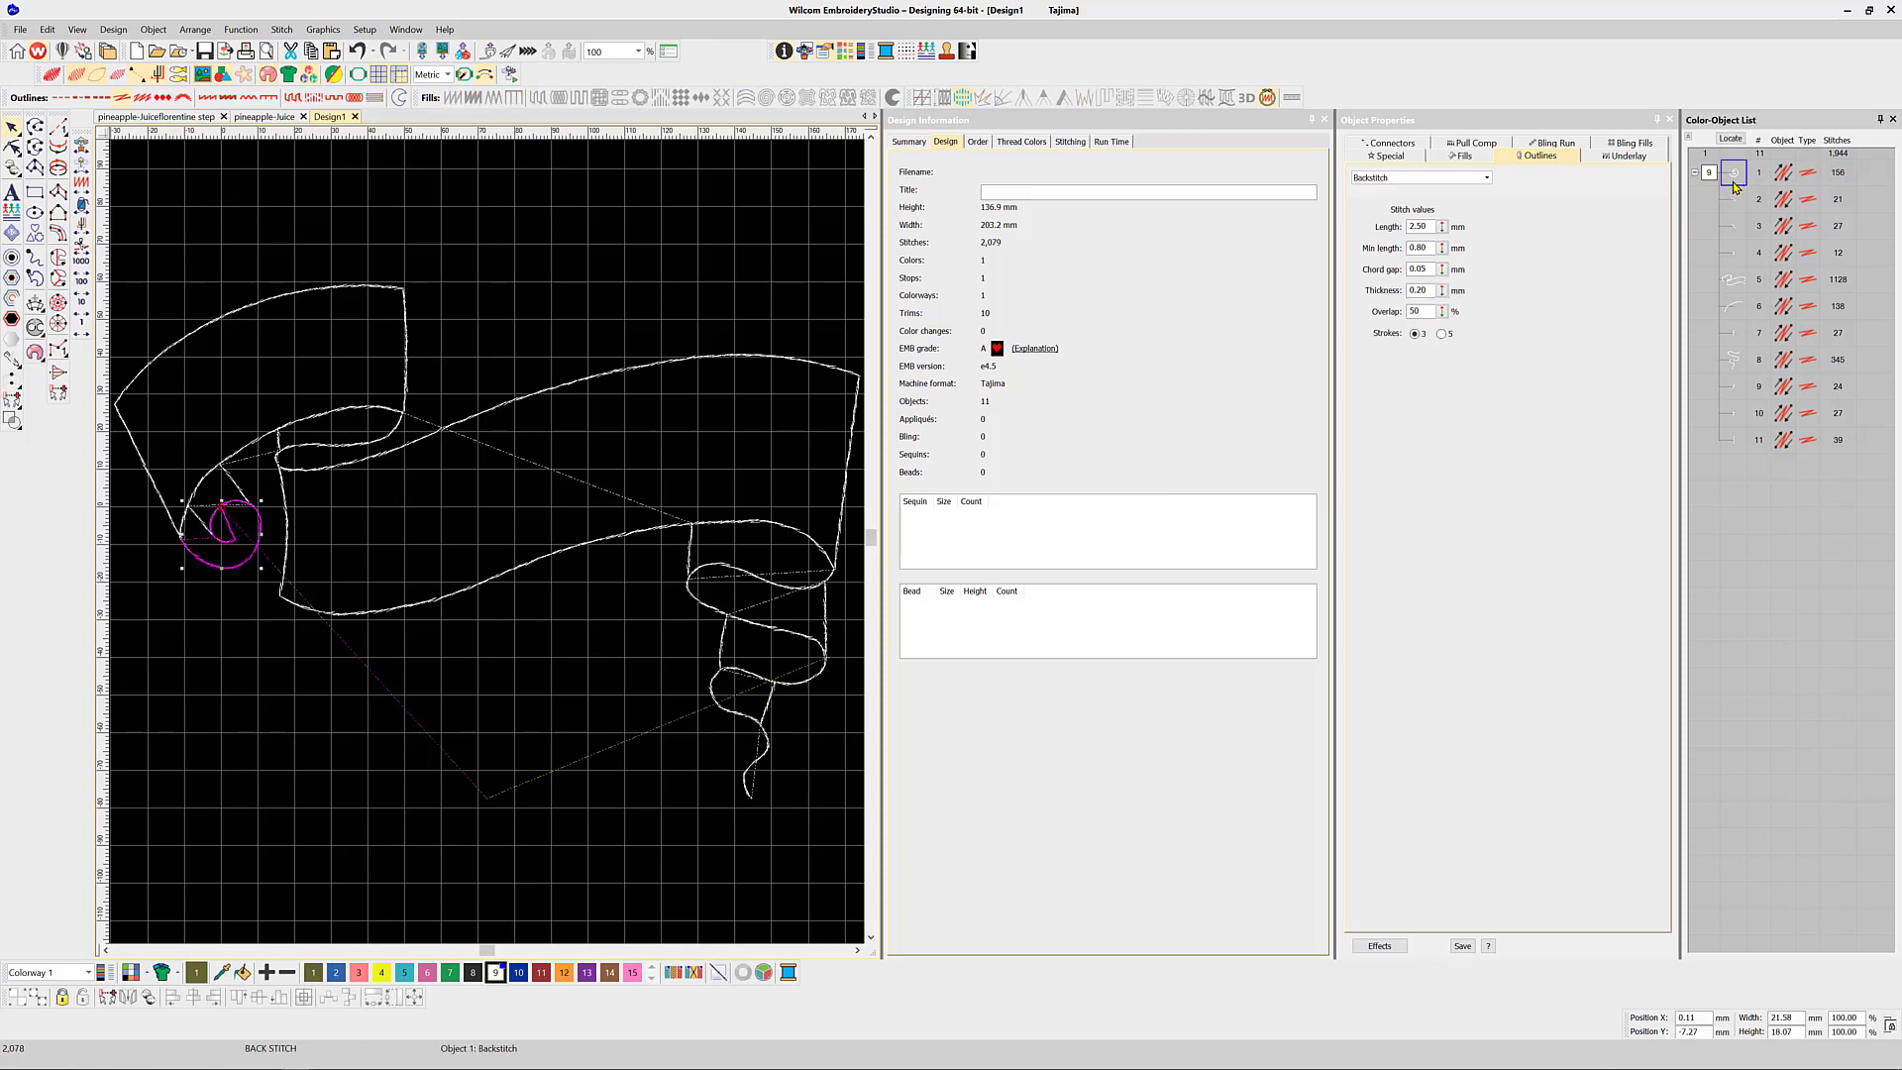
{"action": "key", "text": "Tab"}
{"action": "key", "text": "Tab"}
{"action": "key", "text": "Tab"}
{"action": "key", "text": "Tab"}
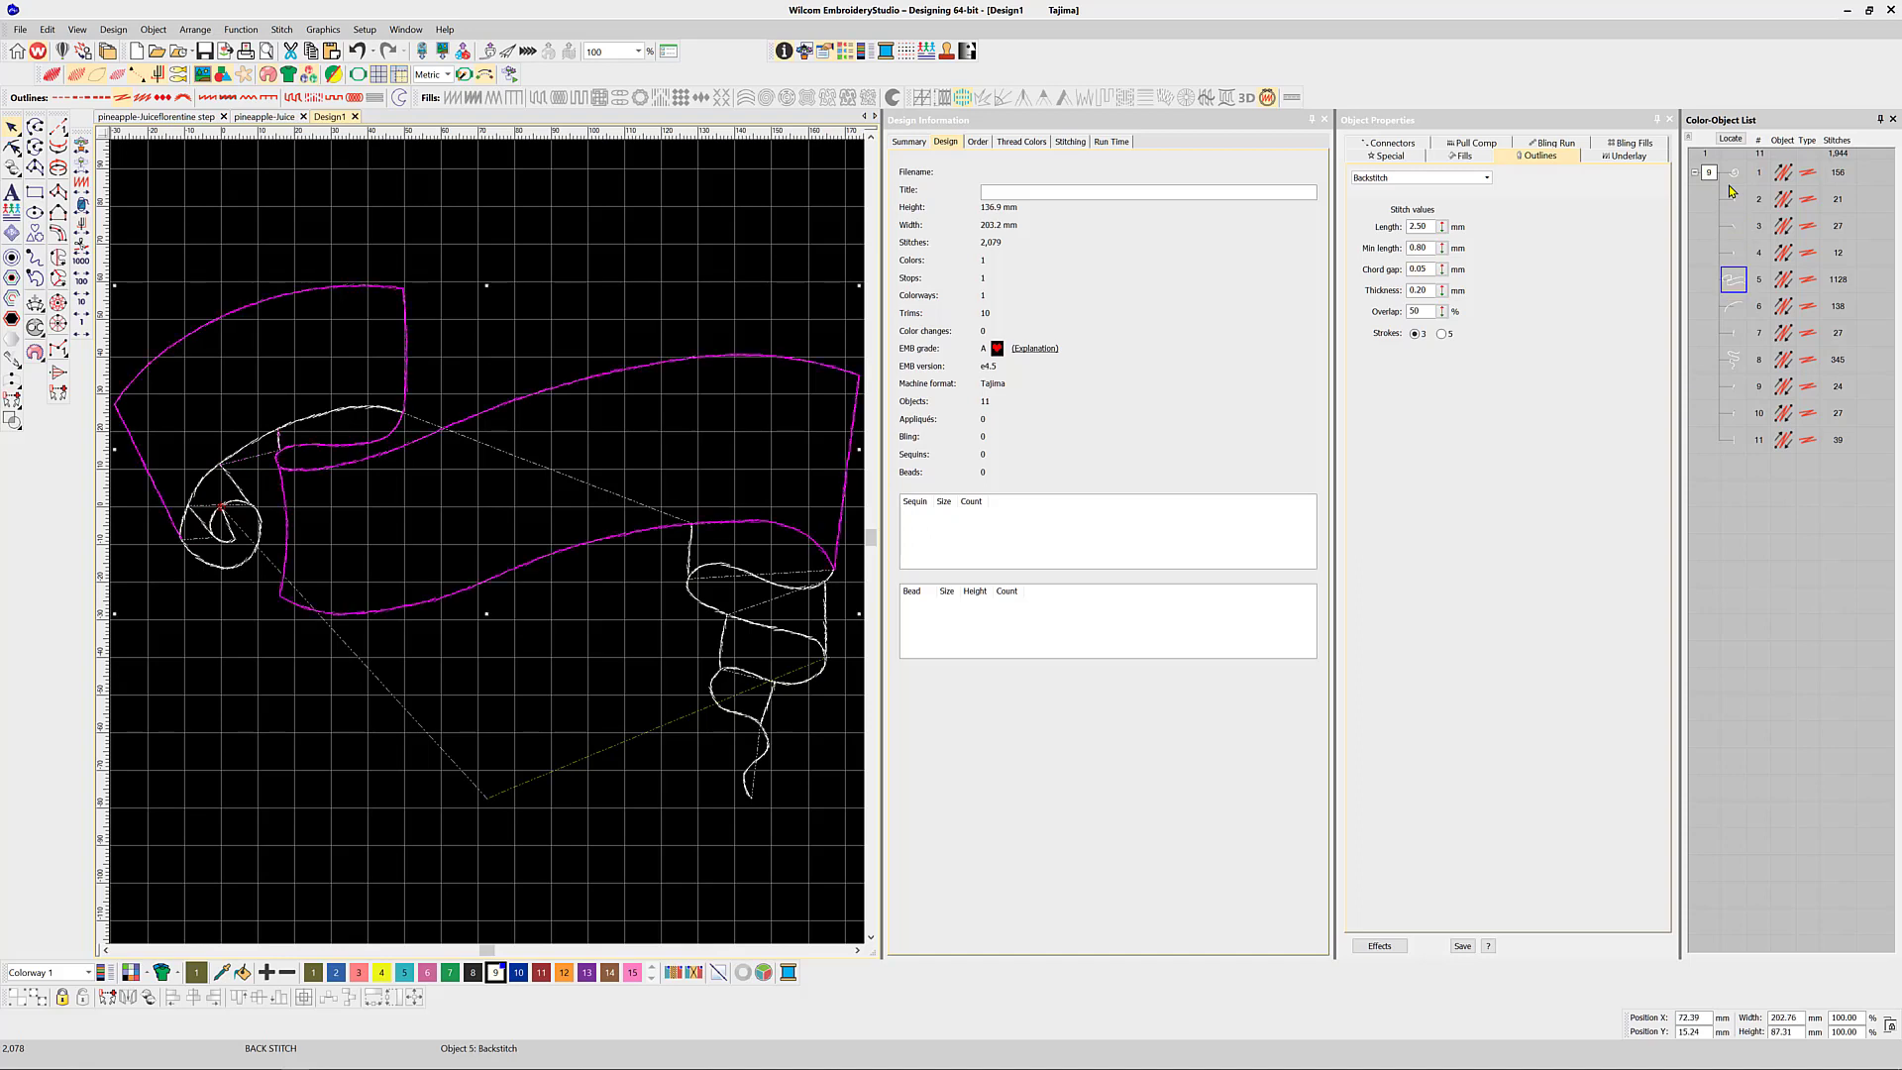
{"action": "key", "text": "Tab"}
{"action": "key", "text": "ctrl+a"}
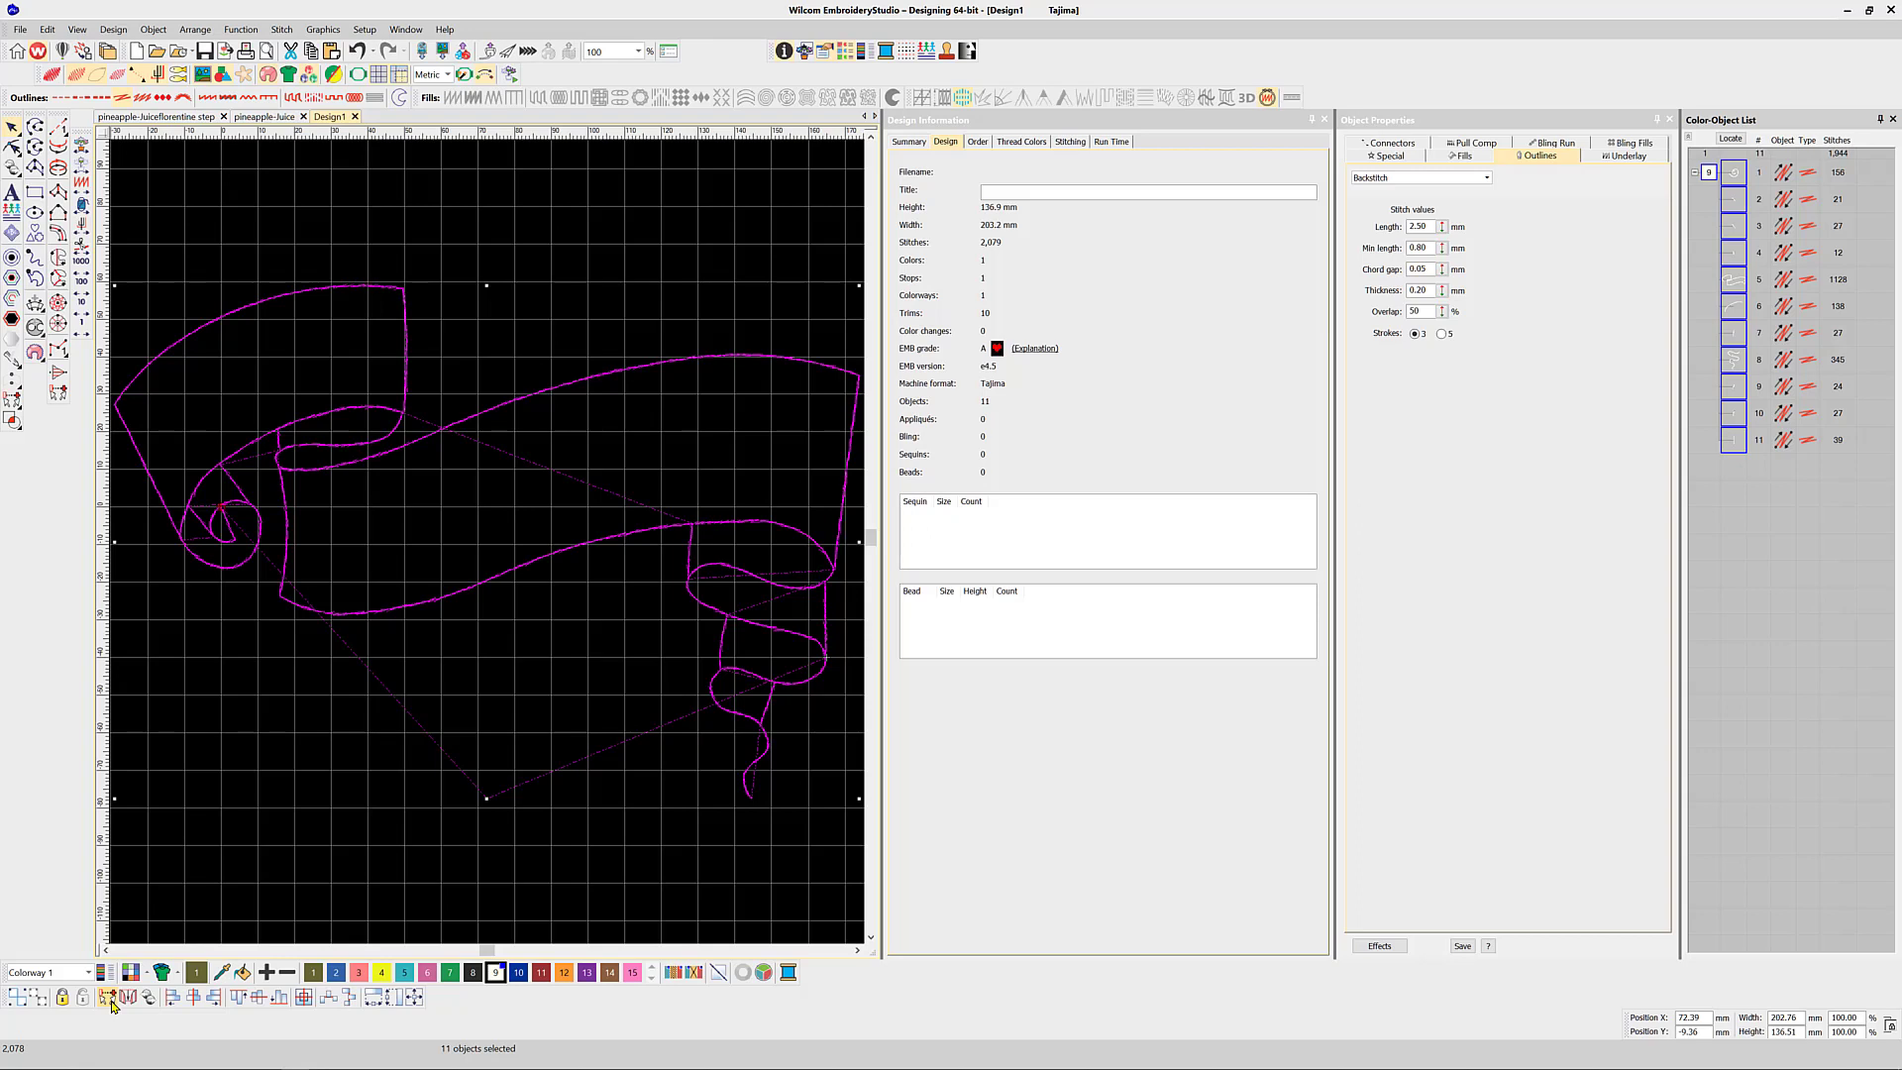
{"action": "key", "text": "i"}
Branch the eleven ribbon pieces into one object with entry and exit at the left spiral
{"action": "left_click", "coordinate": [109, 1001]}
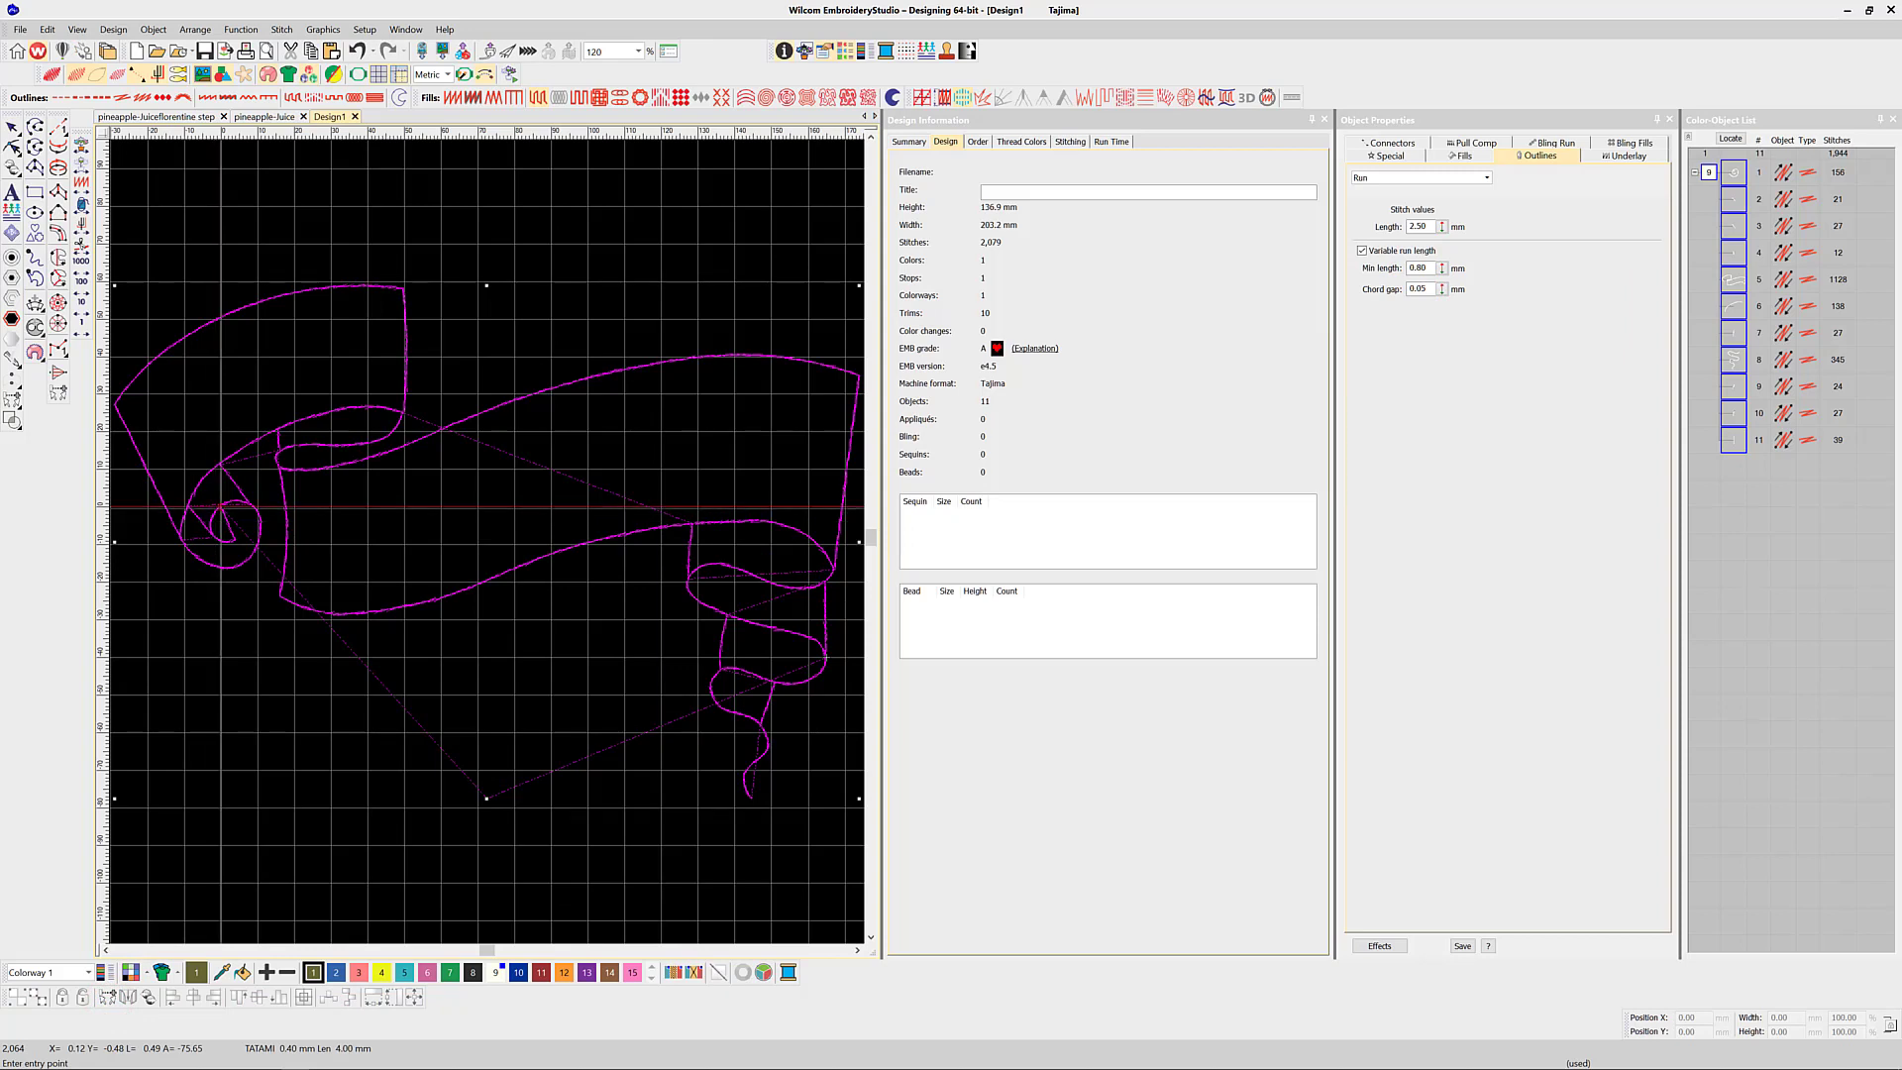
{"action": "left_click", "coordinate": [221, 508]}
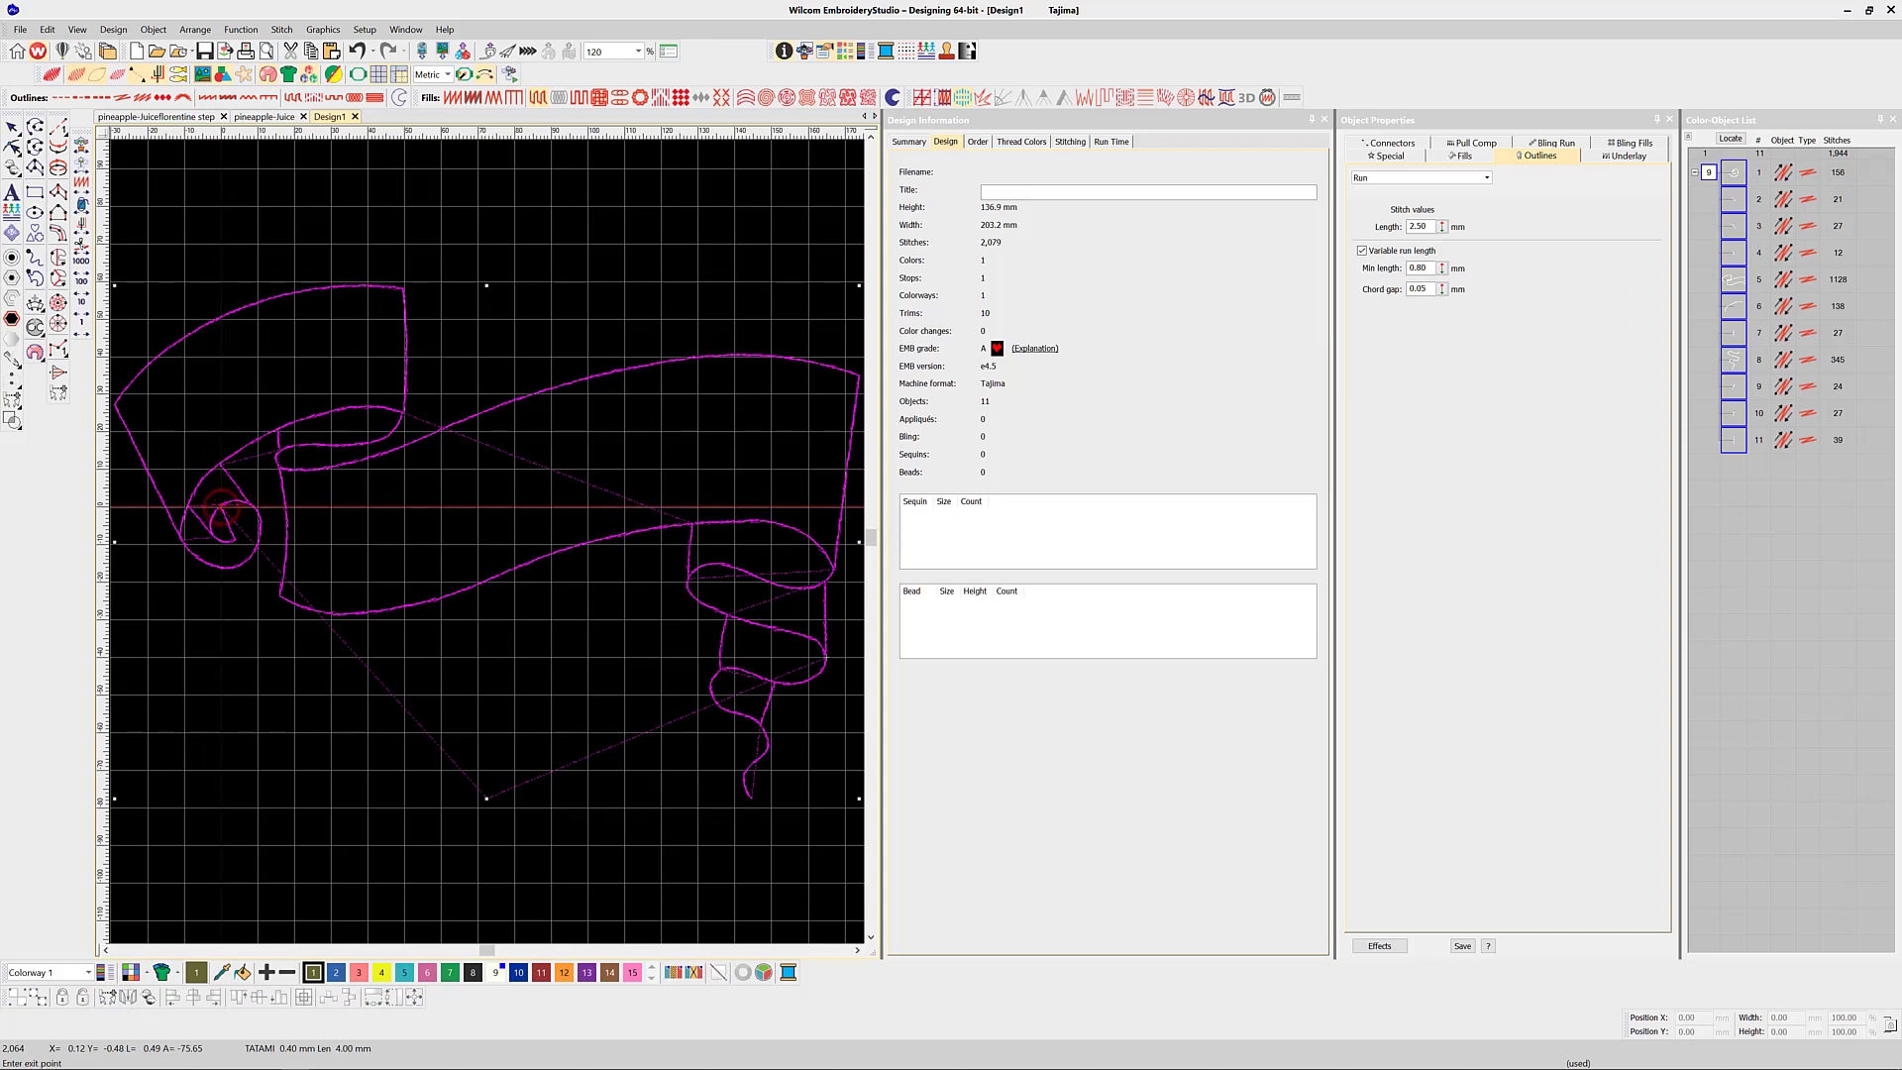
{"action": "left_click", "coordinate": [221, 509]}
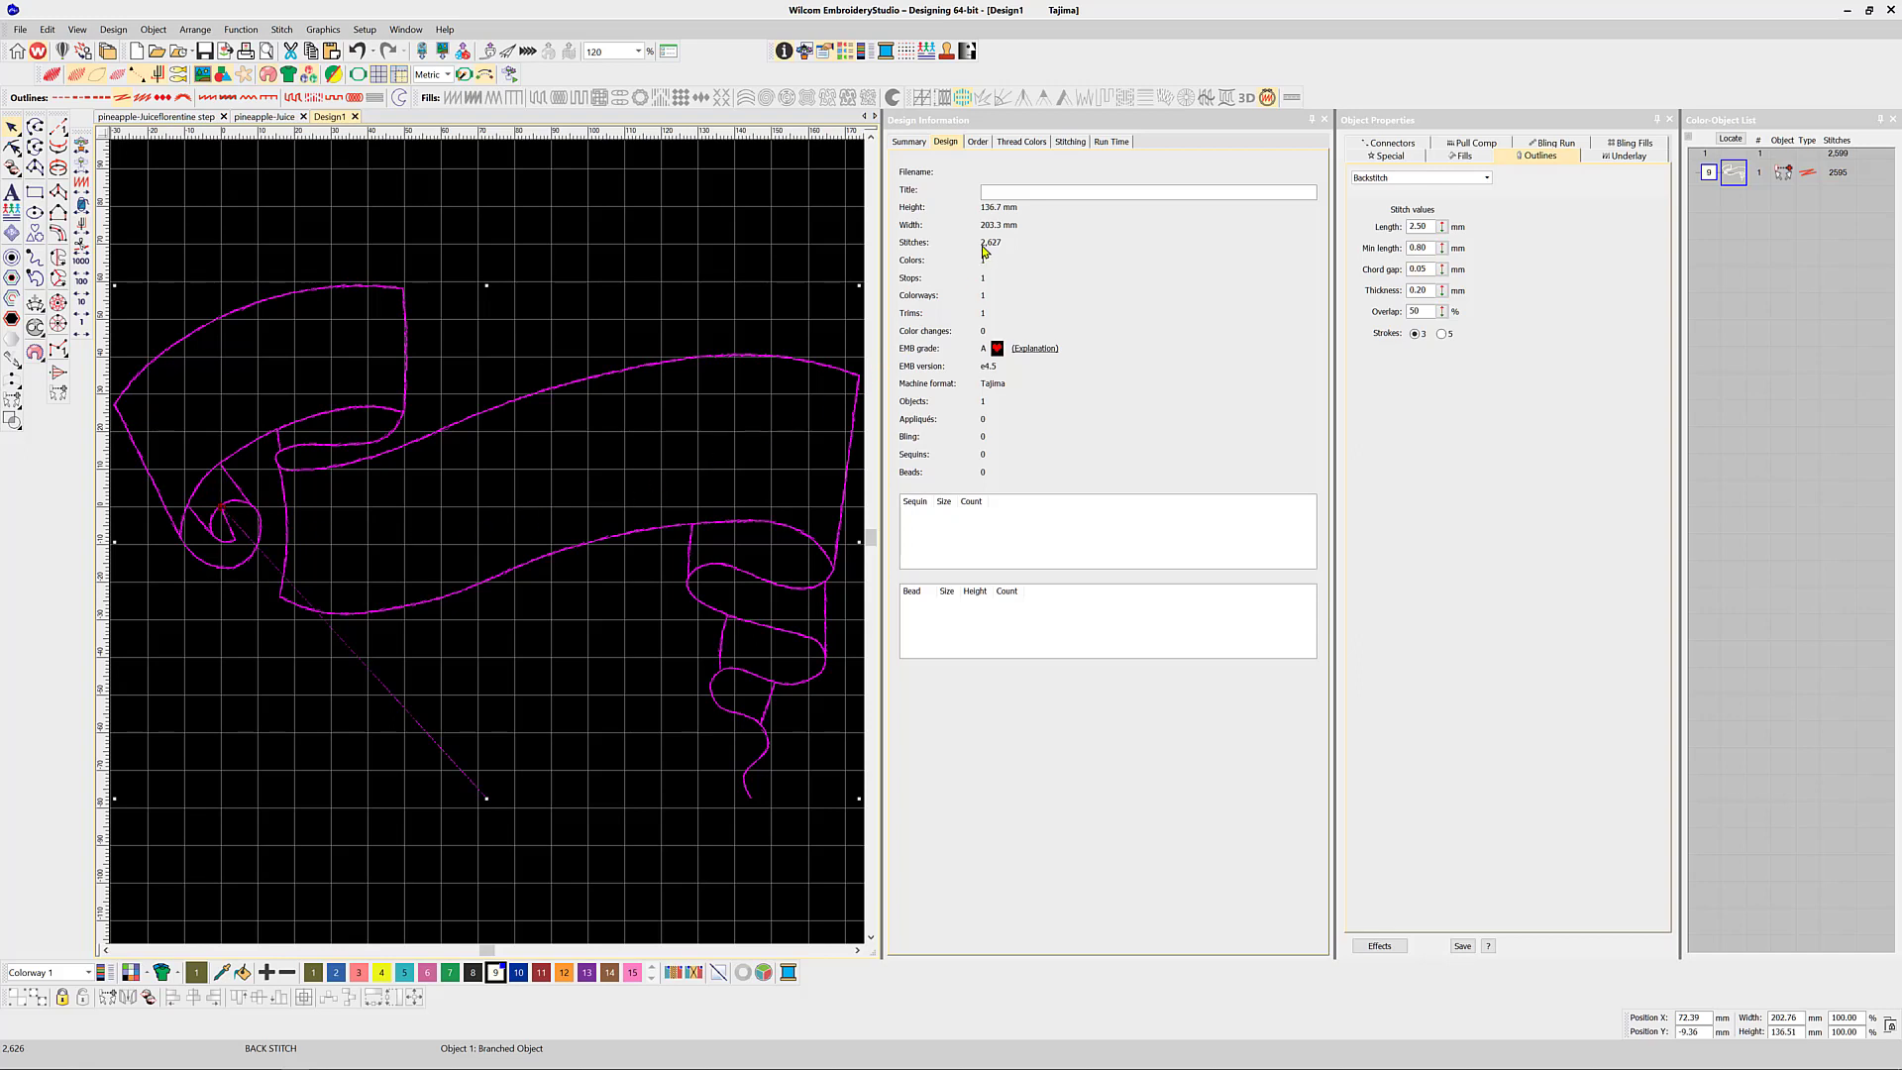
Reshape the branched ribbon, moving its start inside the left spiral and its end to the tail
{"action": "left_click", "coordinate": [14, 148]}
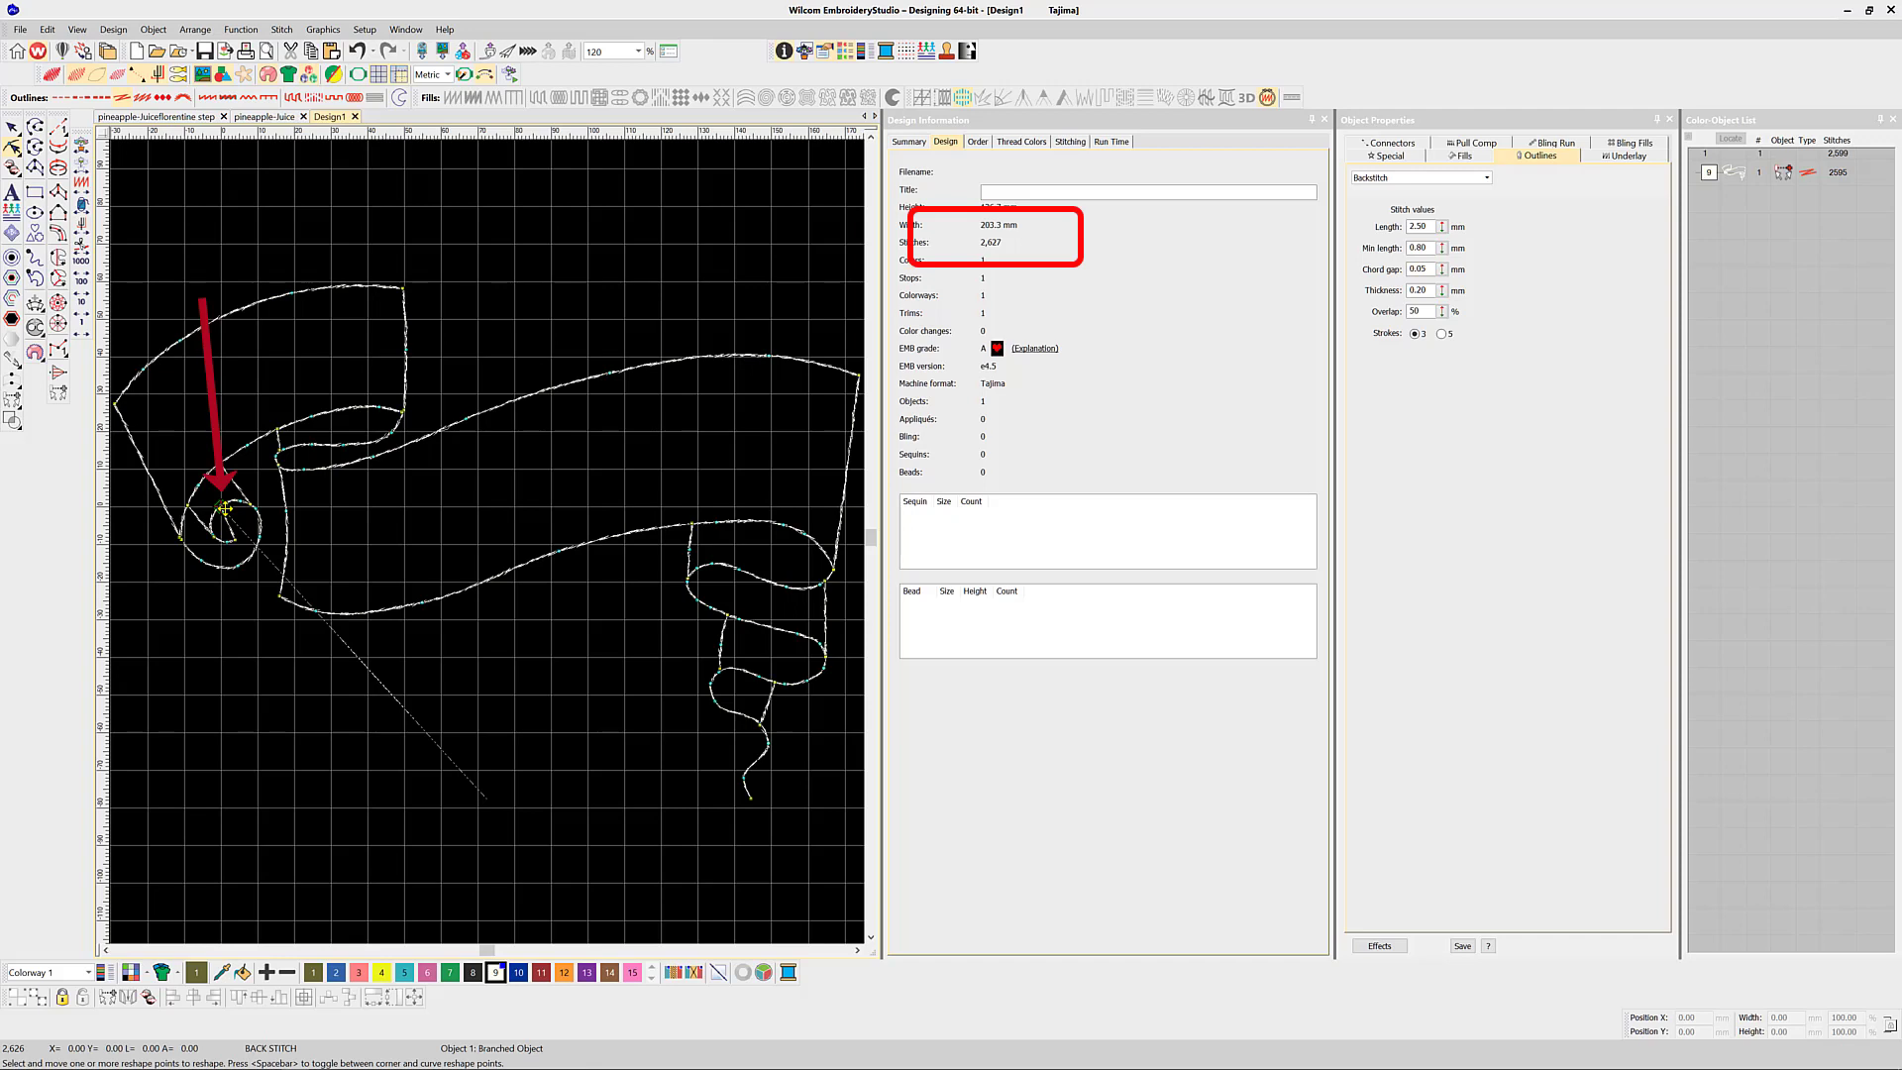
{"action": "left_click_drag", "start_coordinate": [226, 503], "coordinate": [230, 503]}
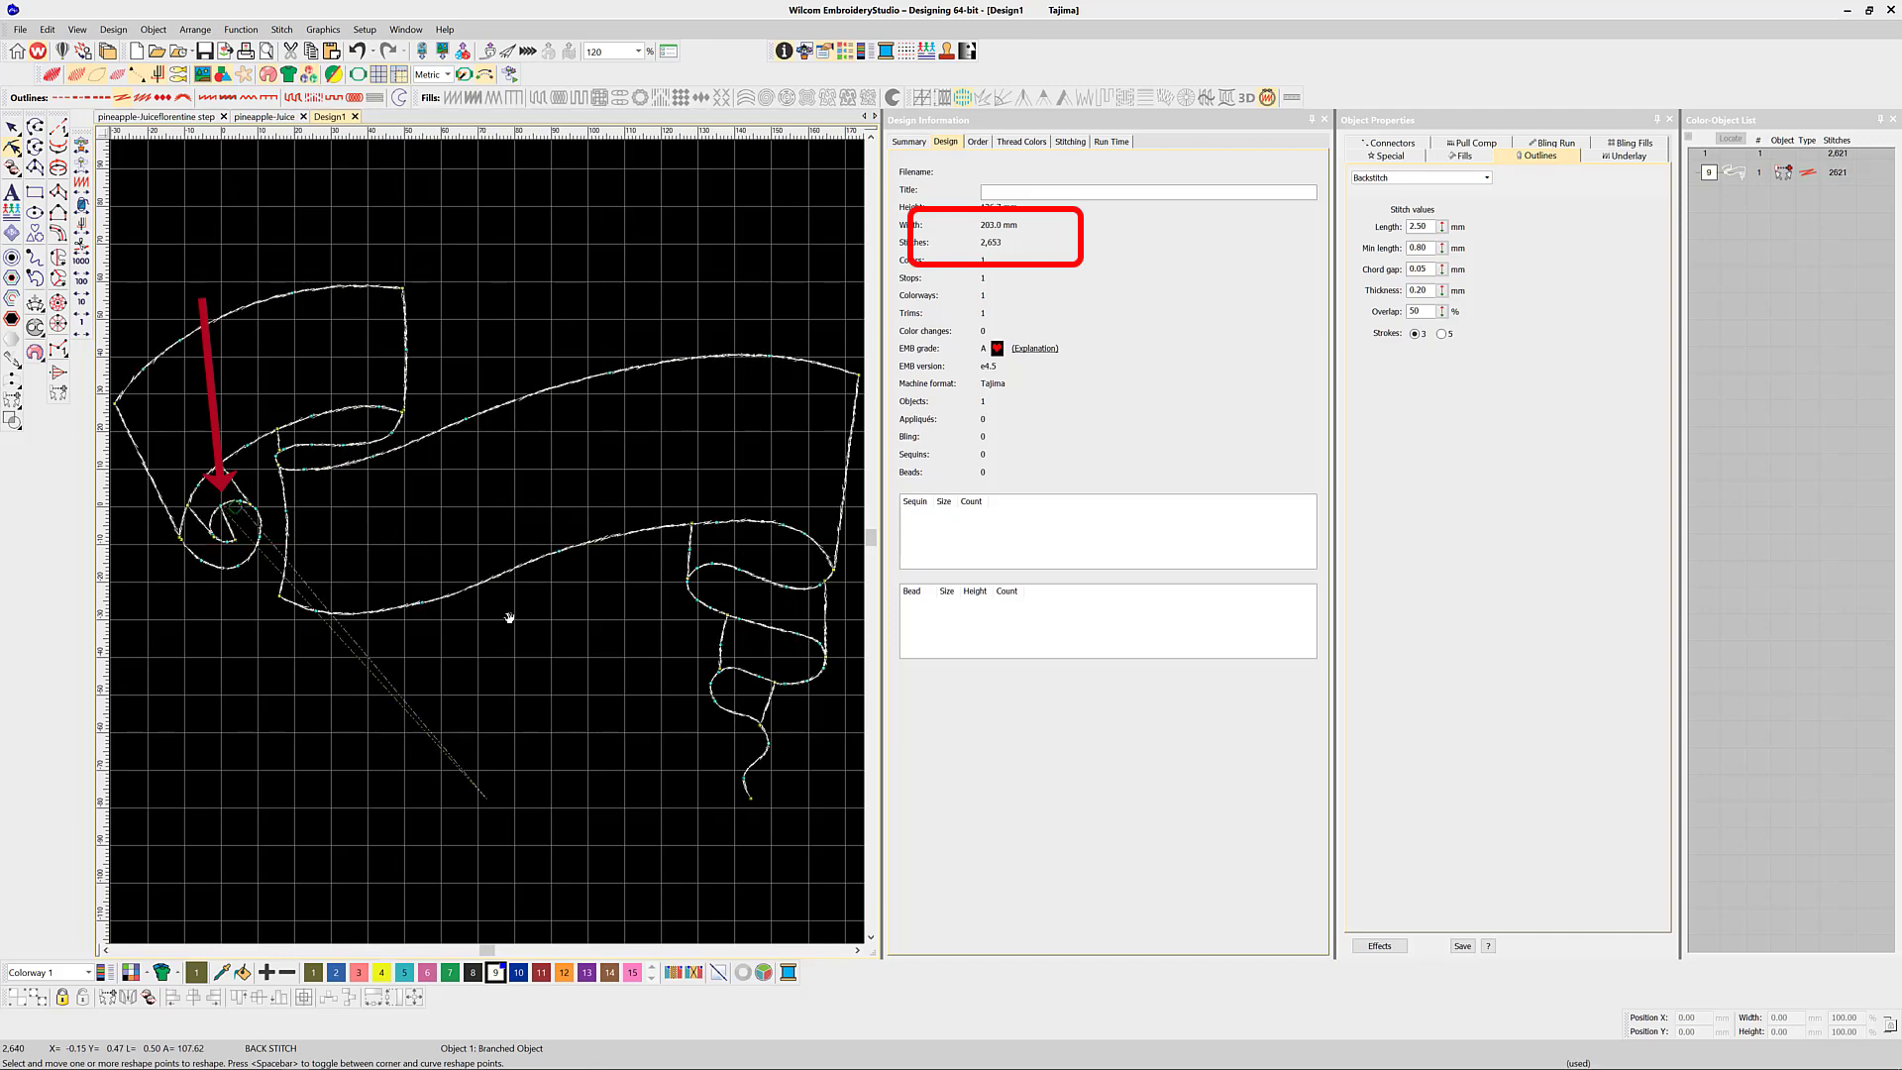
{"action": "left_click", "coordinate": [743, 792]}
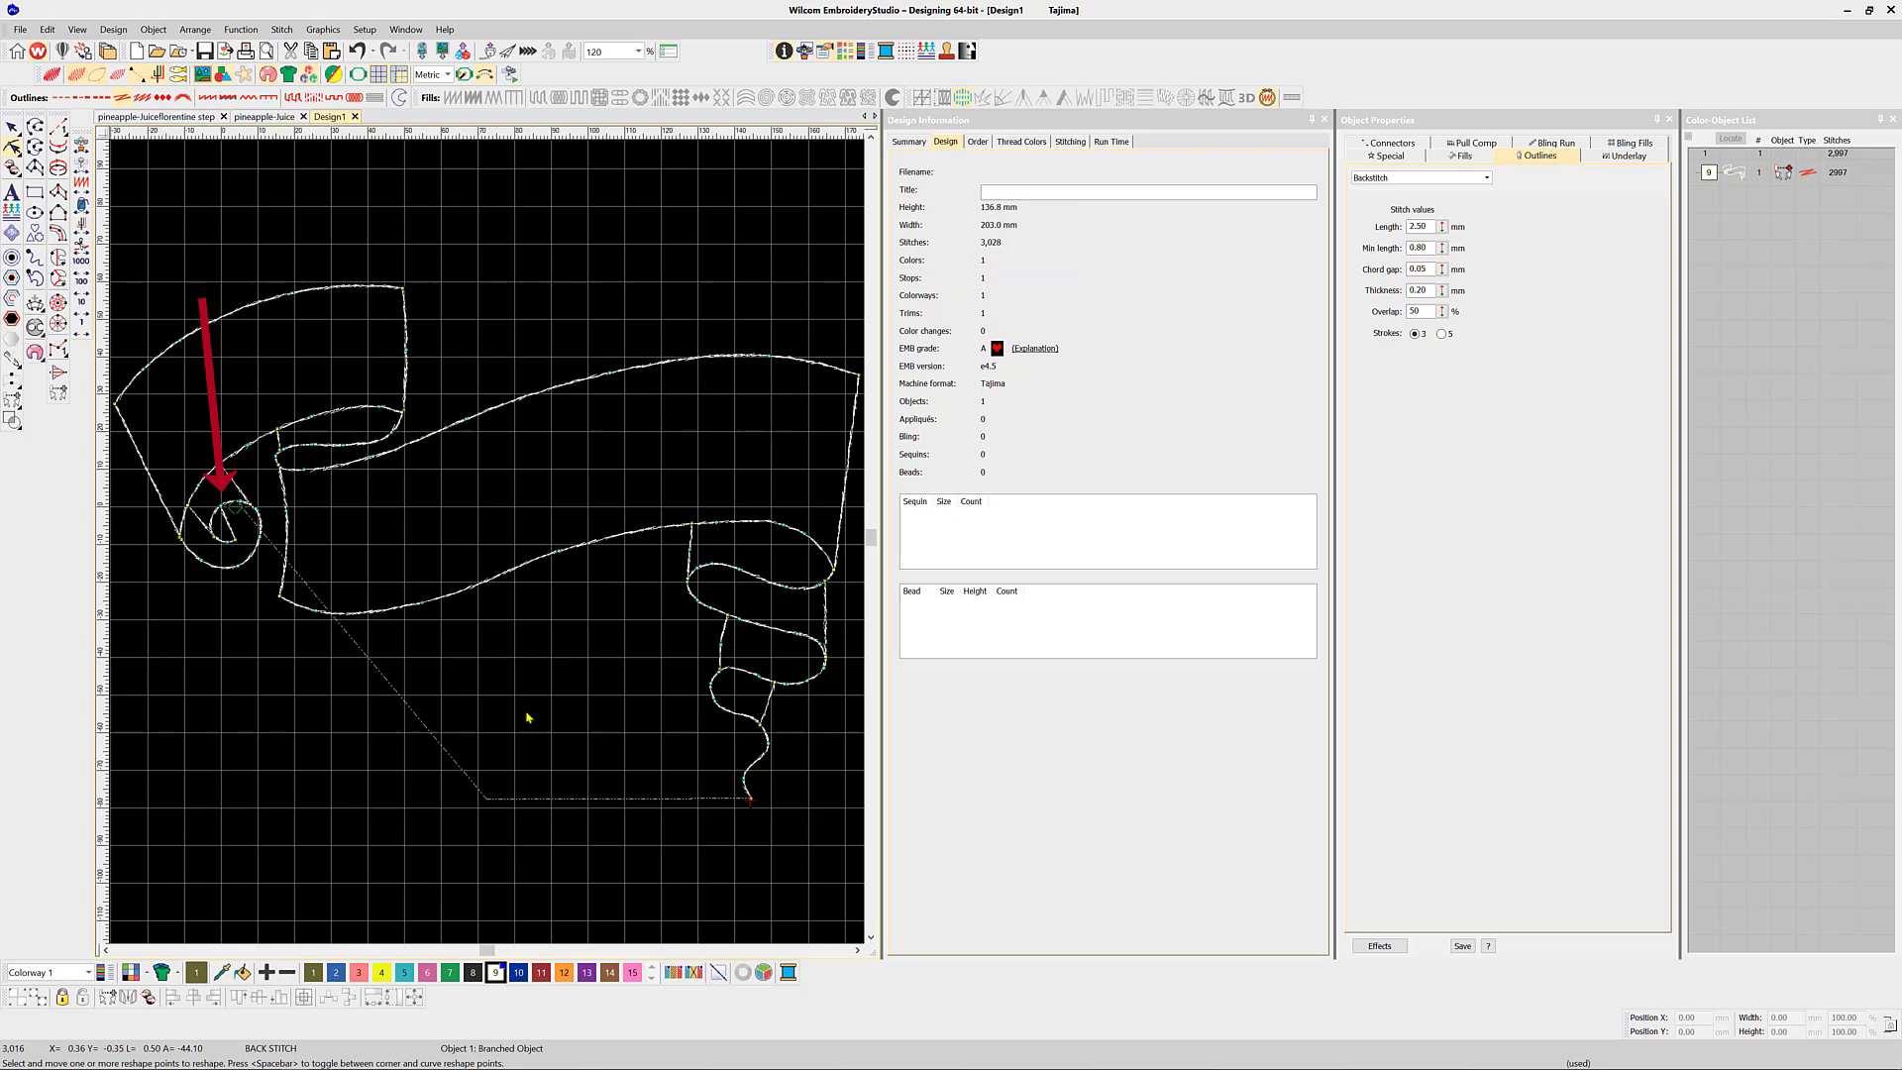
{"action": "left_click_drag", "start_coordinate": [230, 507], "coordinate": [226, 506]}
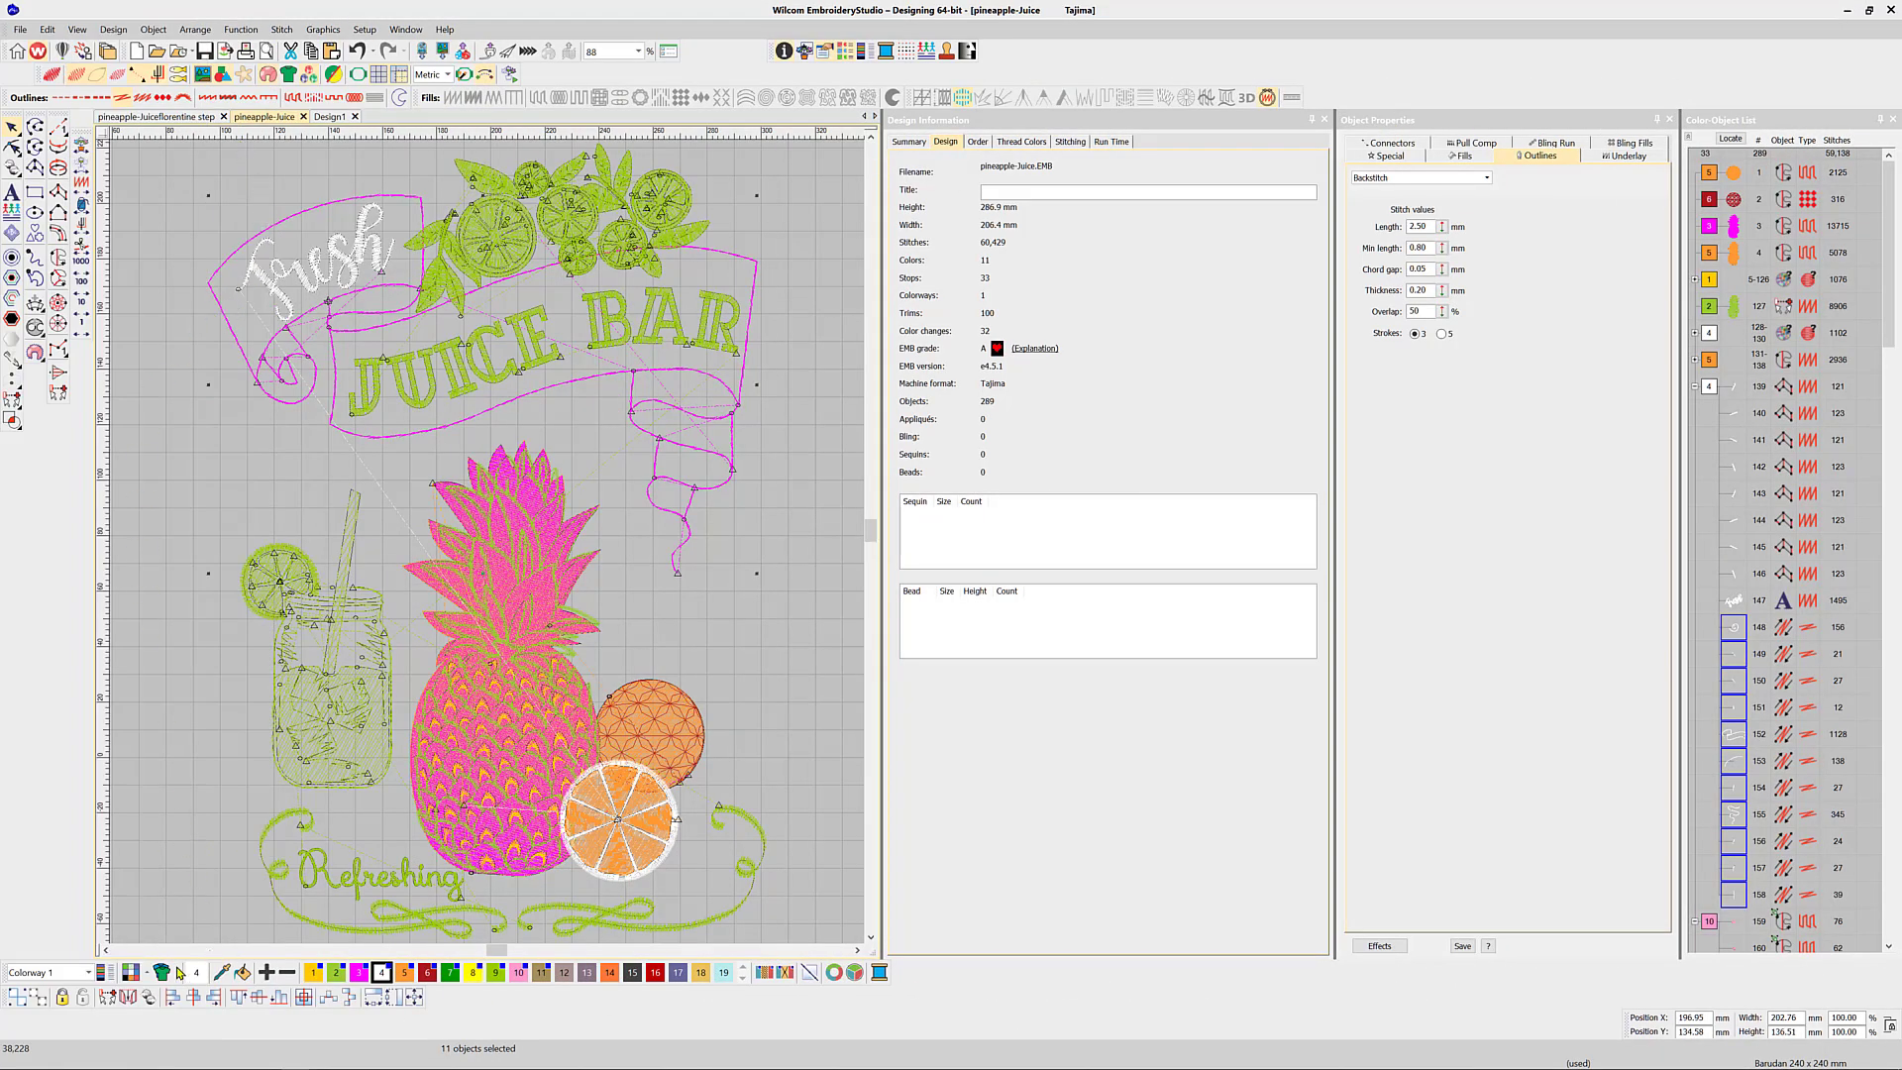
Branch banner objects 148–158 with entry and exit at the banner's left end
{"action": "left_click", "coordinate": [106, 997]}
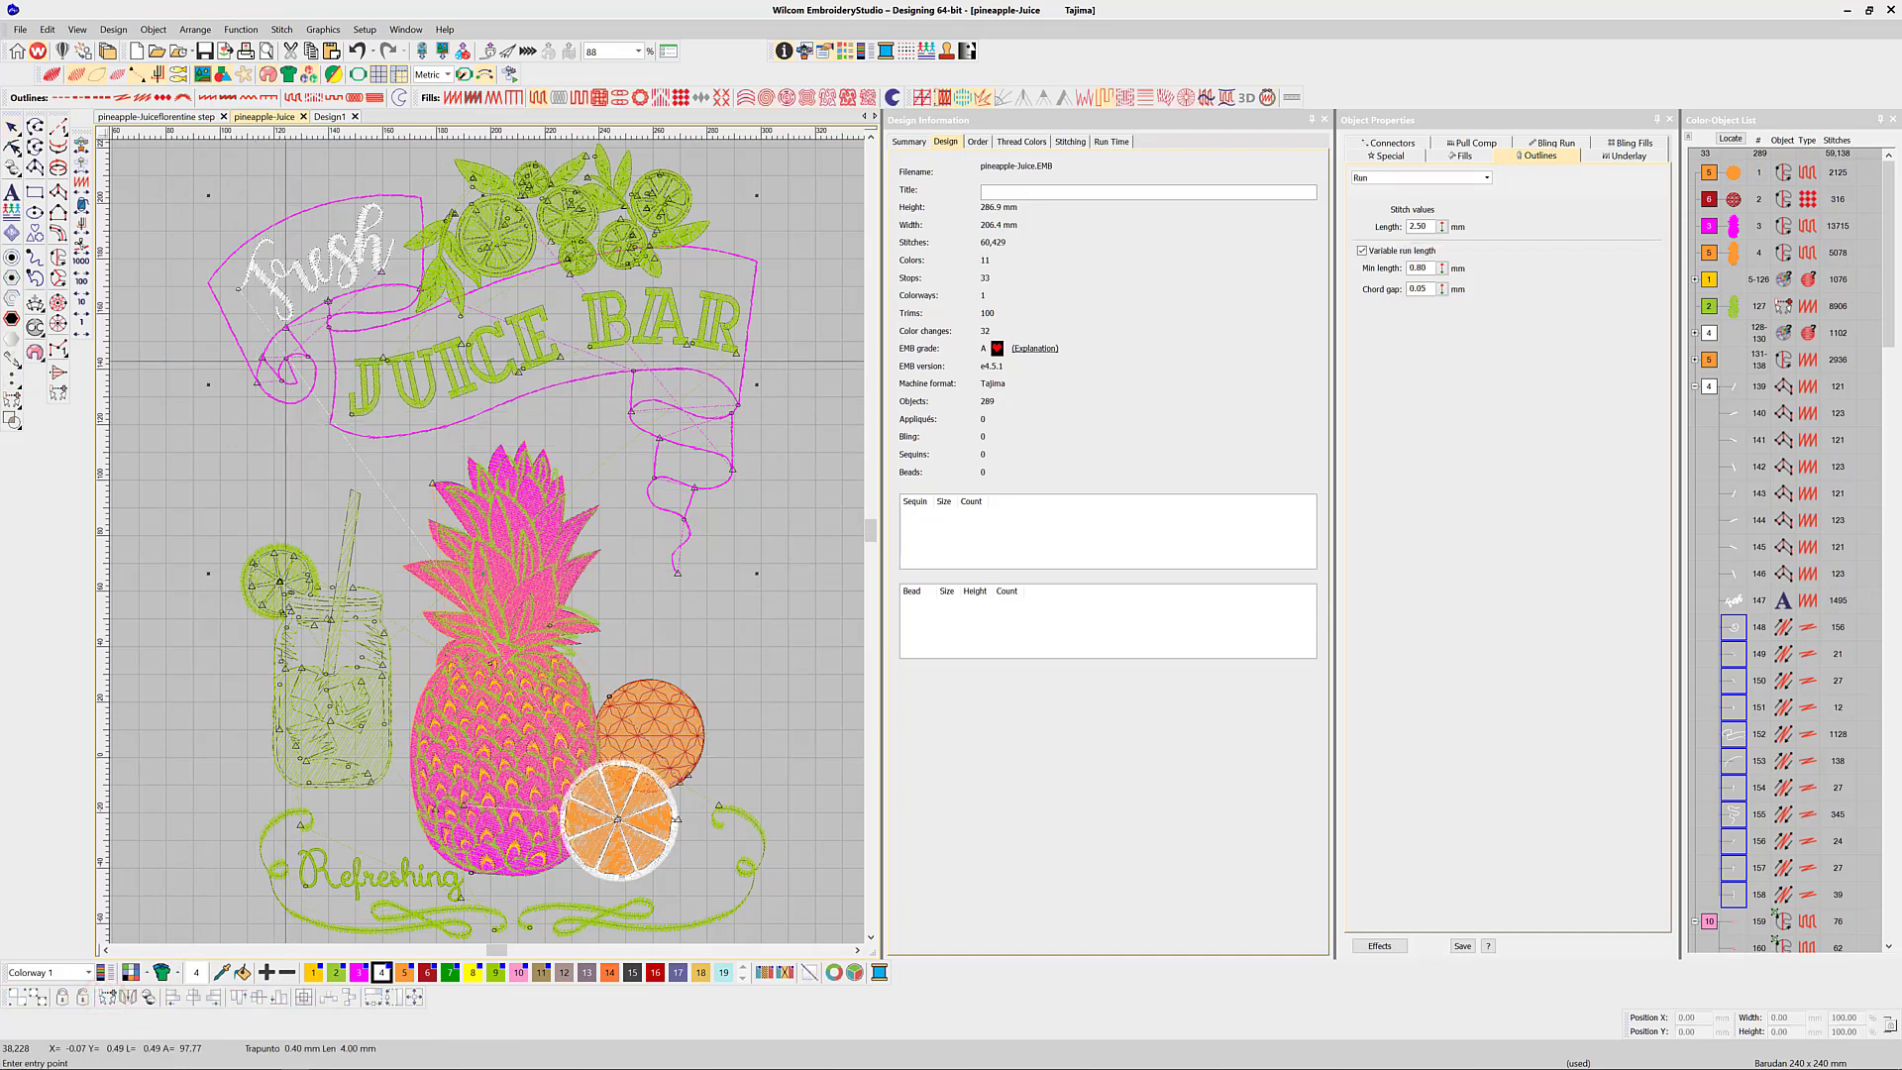
{"action": "left_click", "coordinate": [285, 360]}
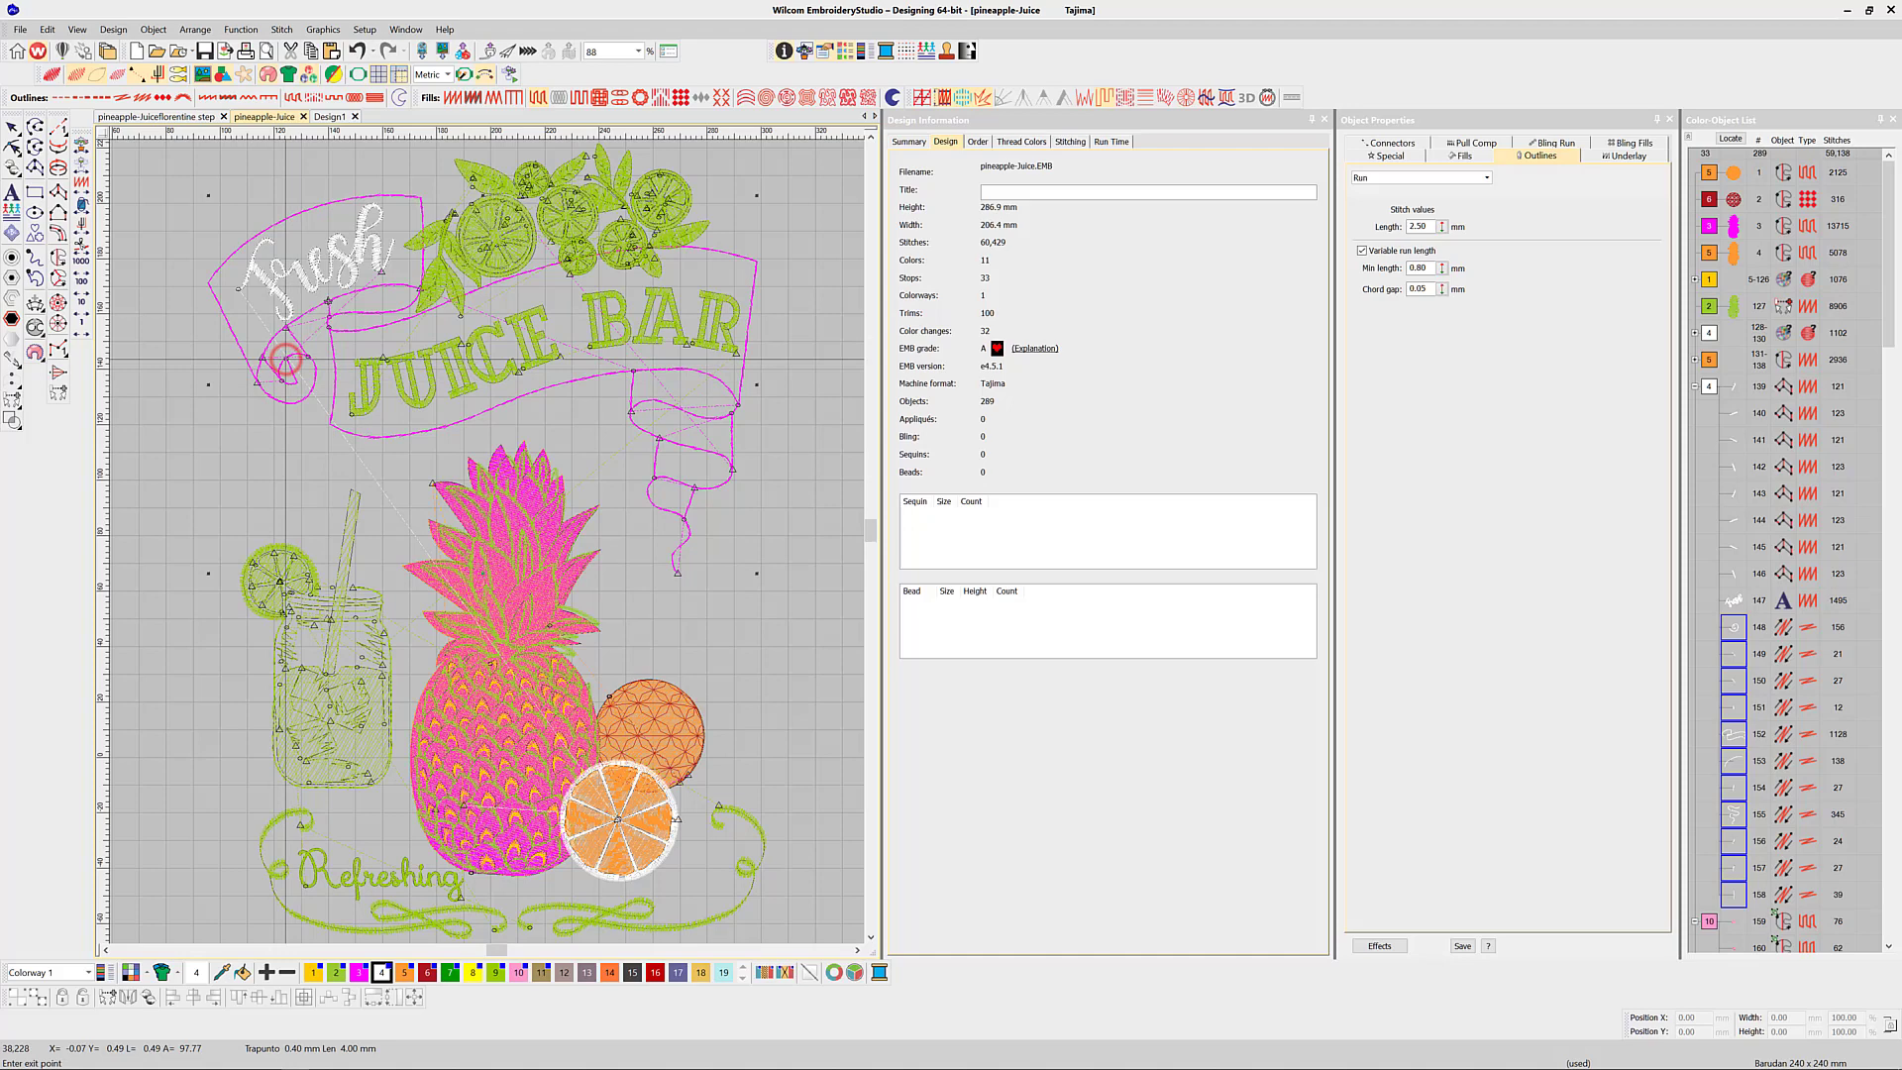
{"action": "left_click", "coordinate": [285, 359]}
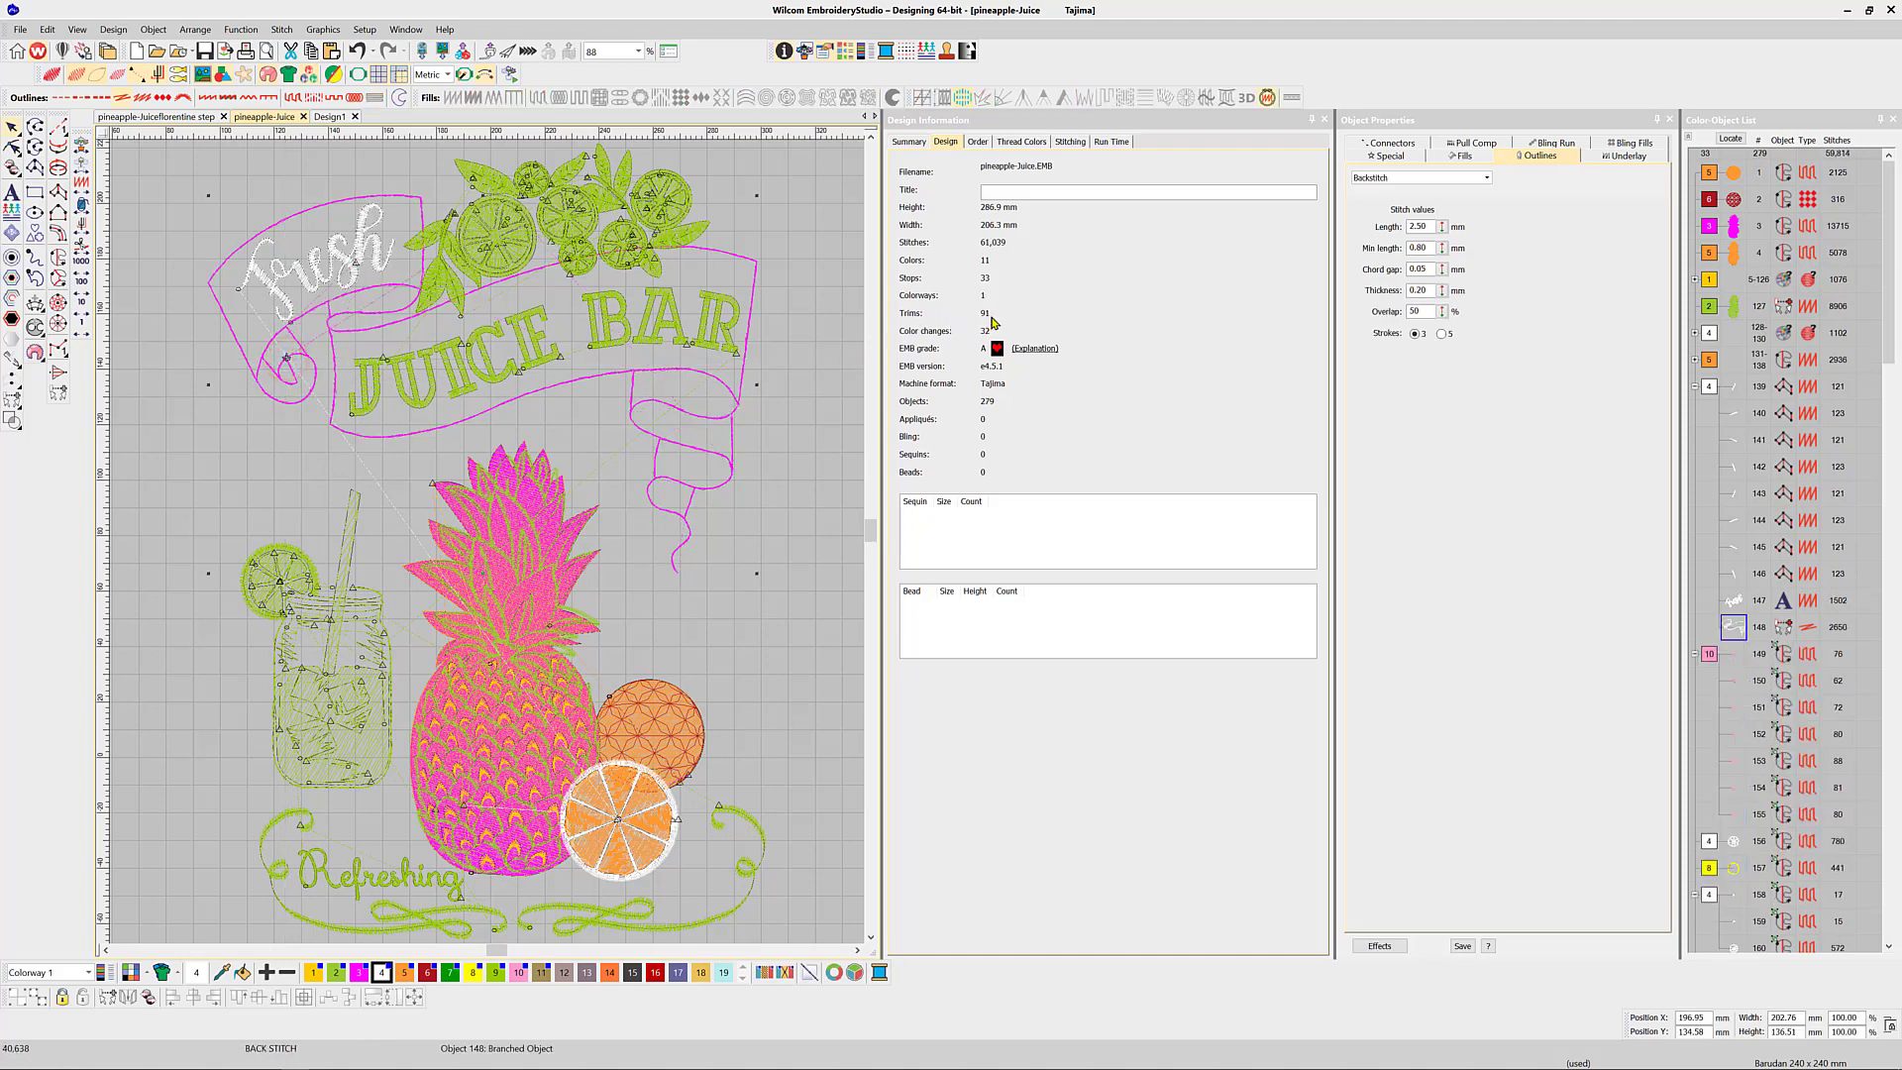
Zoom in on the lime slice, step back two trims, and select lime segment object 149
{"action": "key", "text": "Escape"}
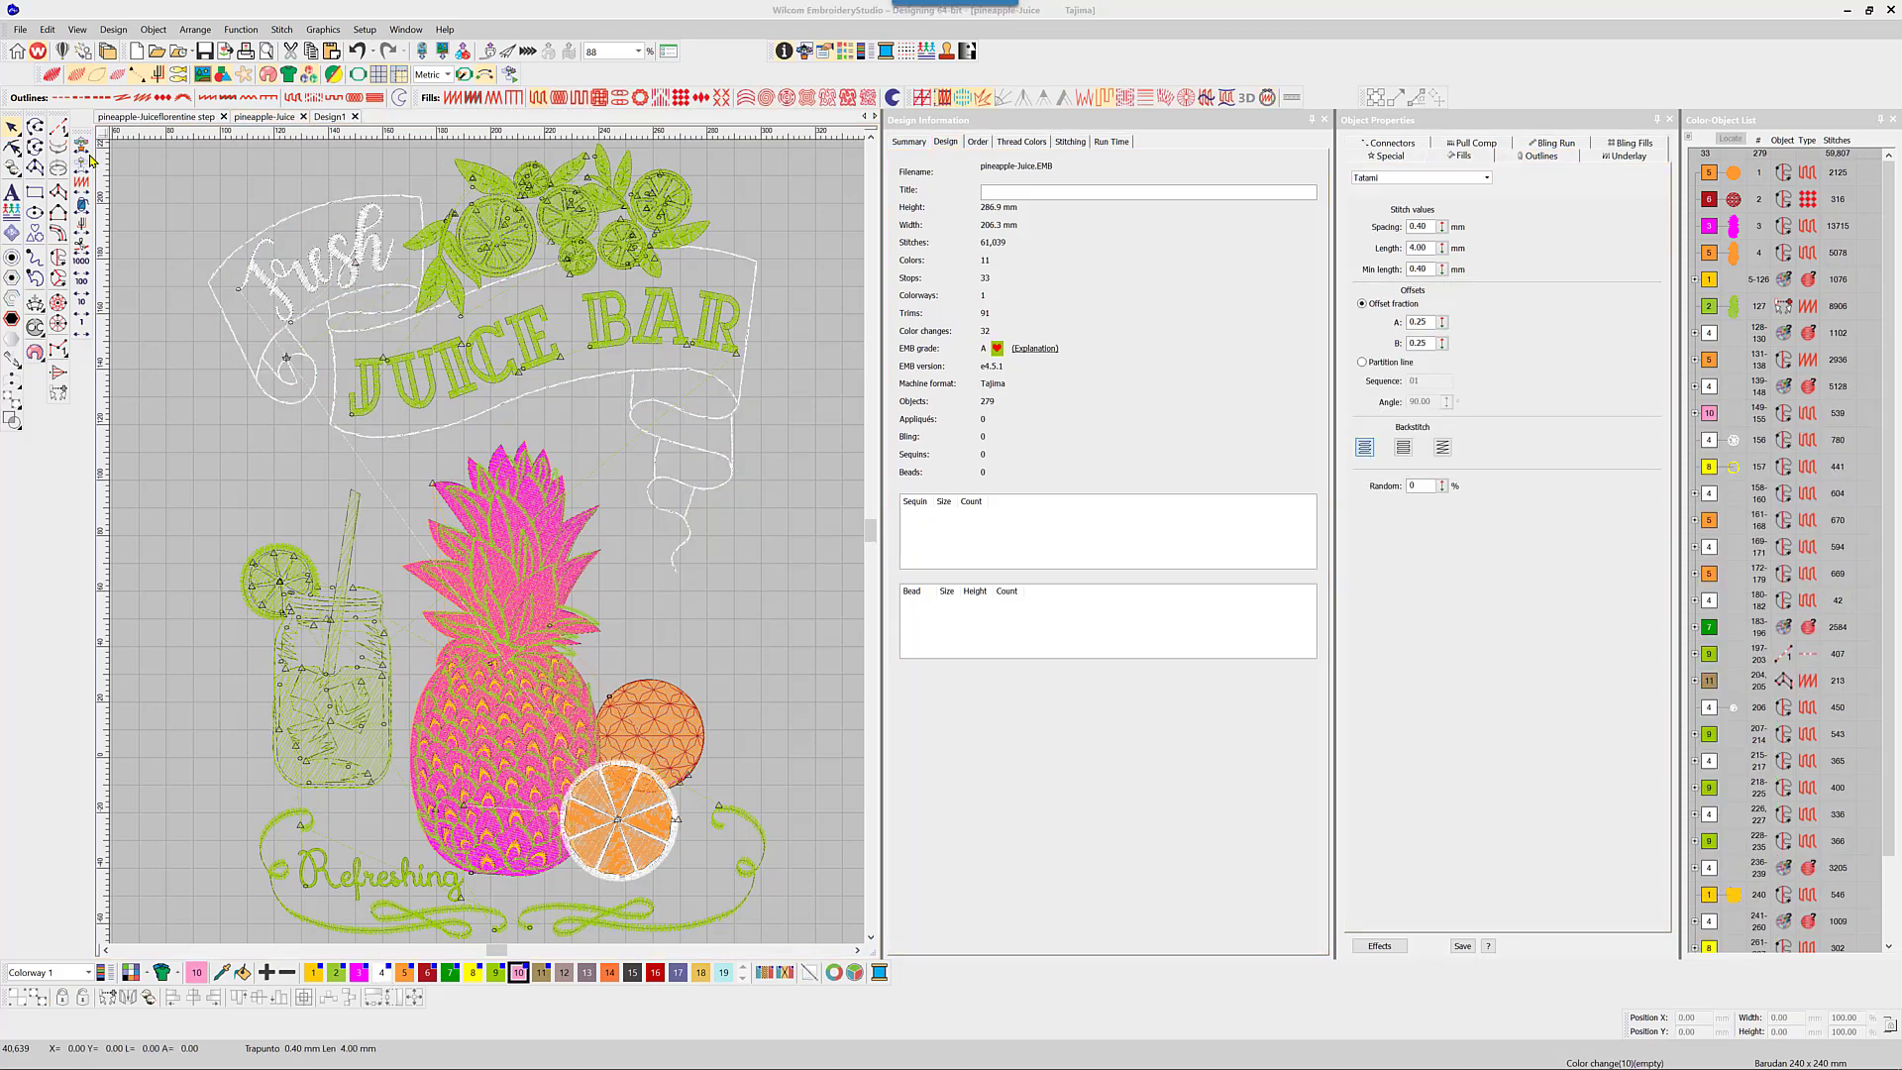
{"action": "left_click", "coordinate": [84, 251]}
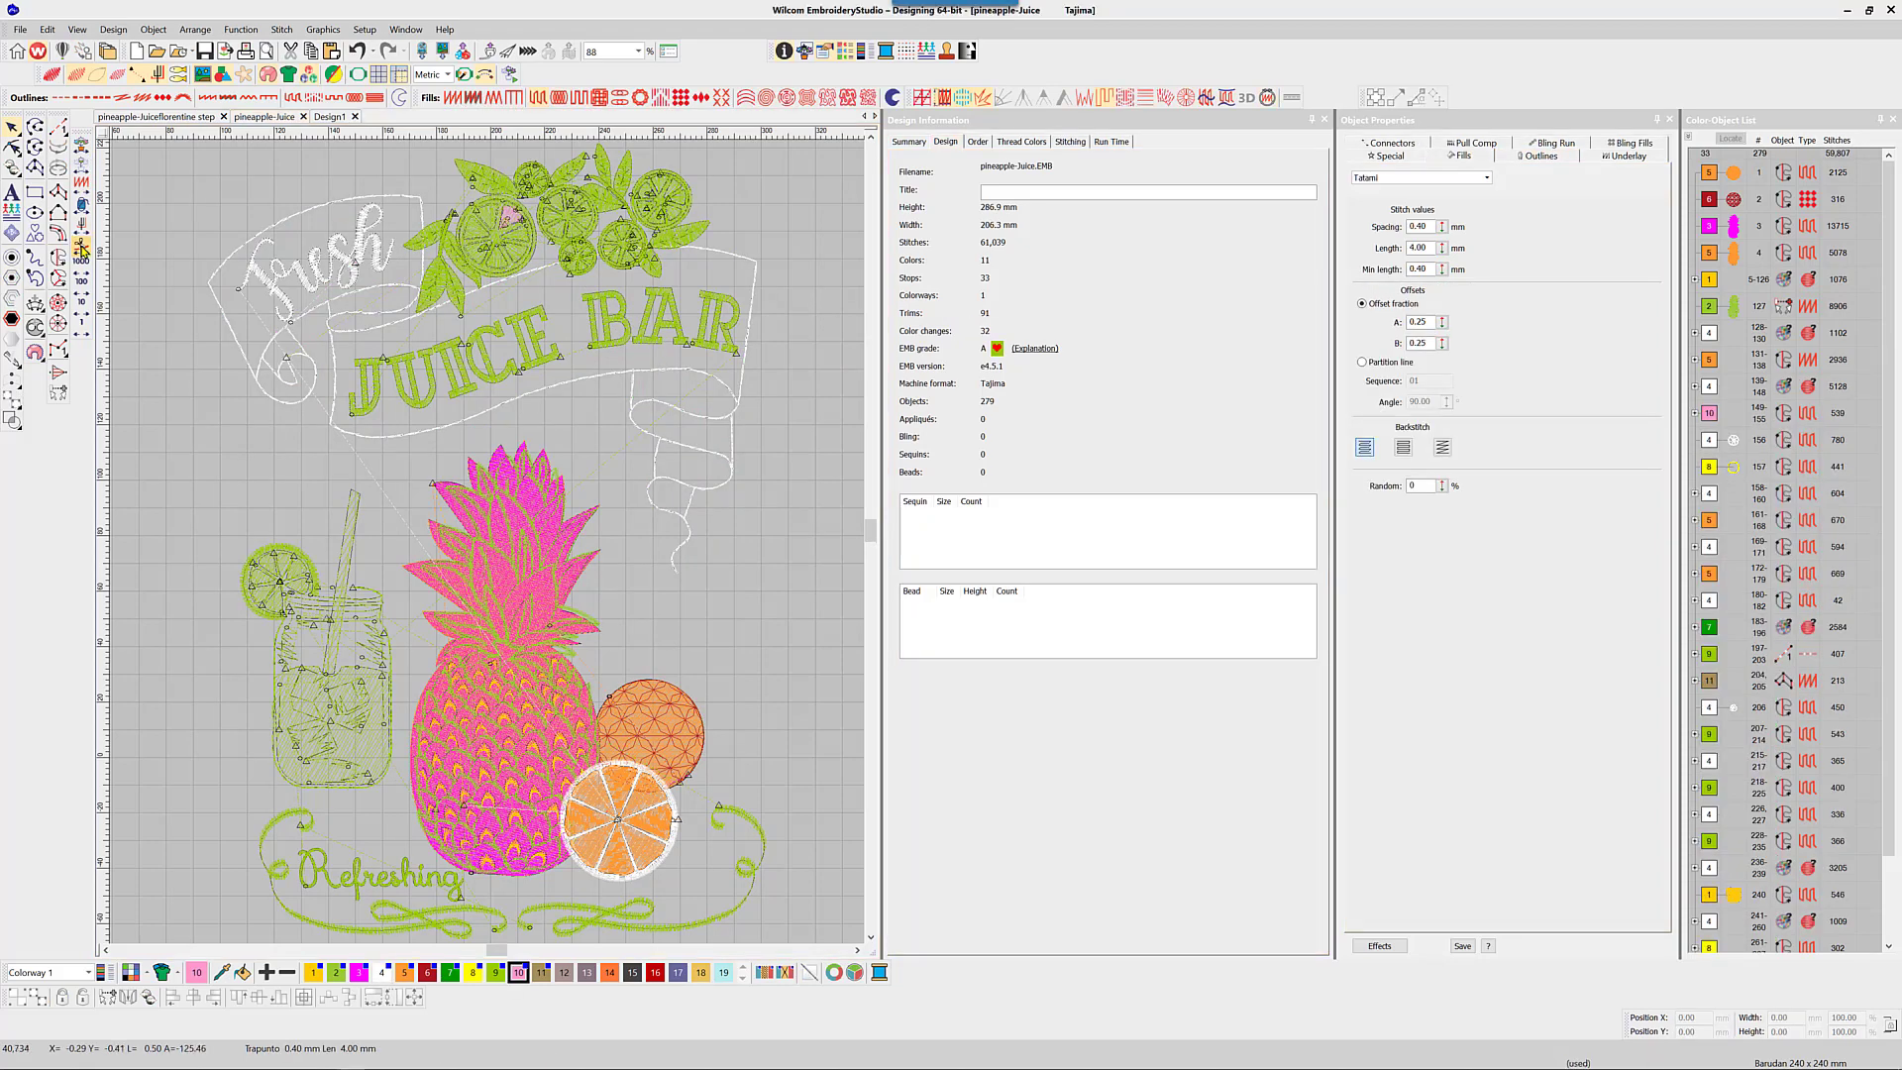
{"action": "scroll", "coordinate": [503, 238], "scroll_direction": "up", "scroll_amount": 1}
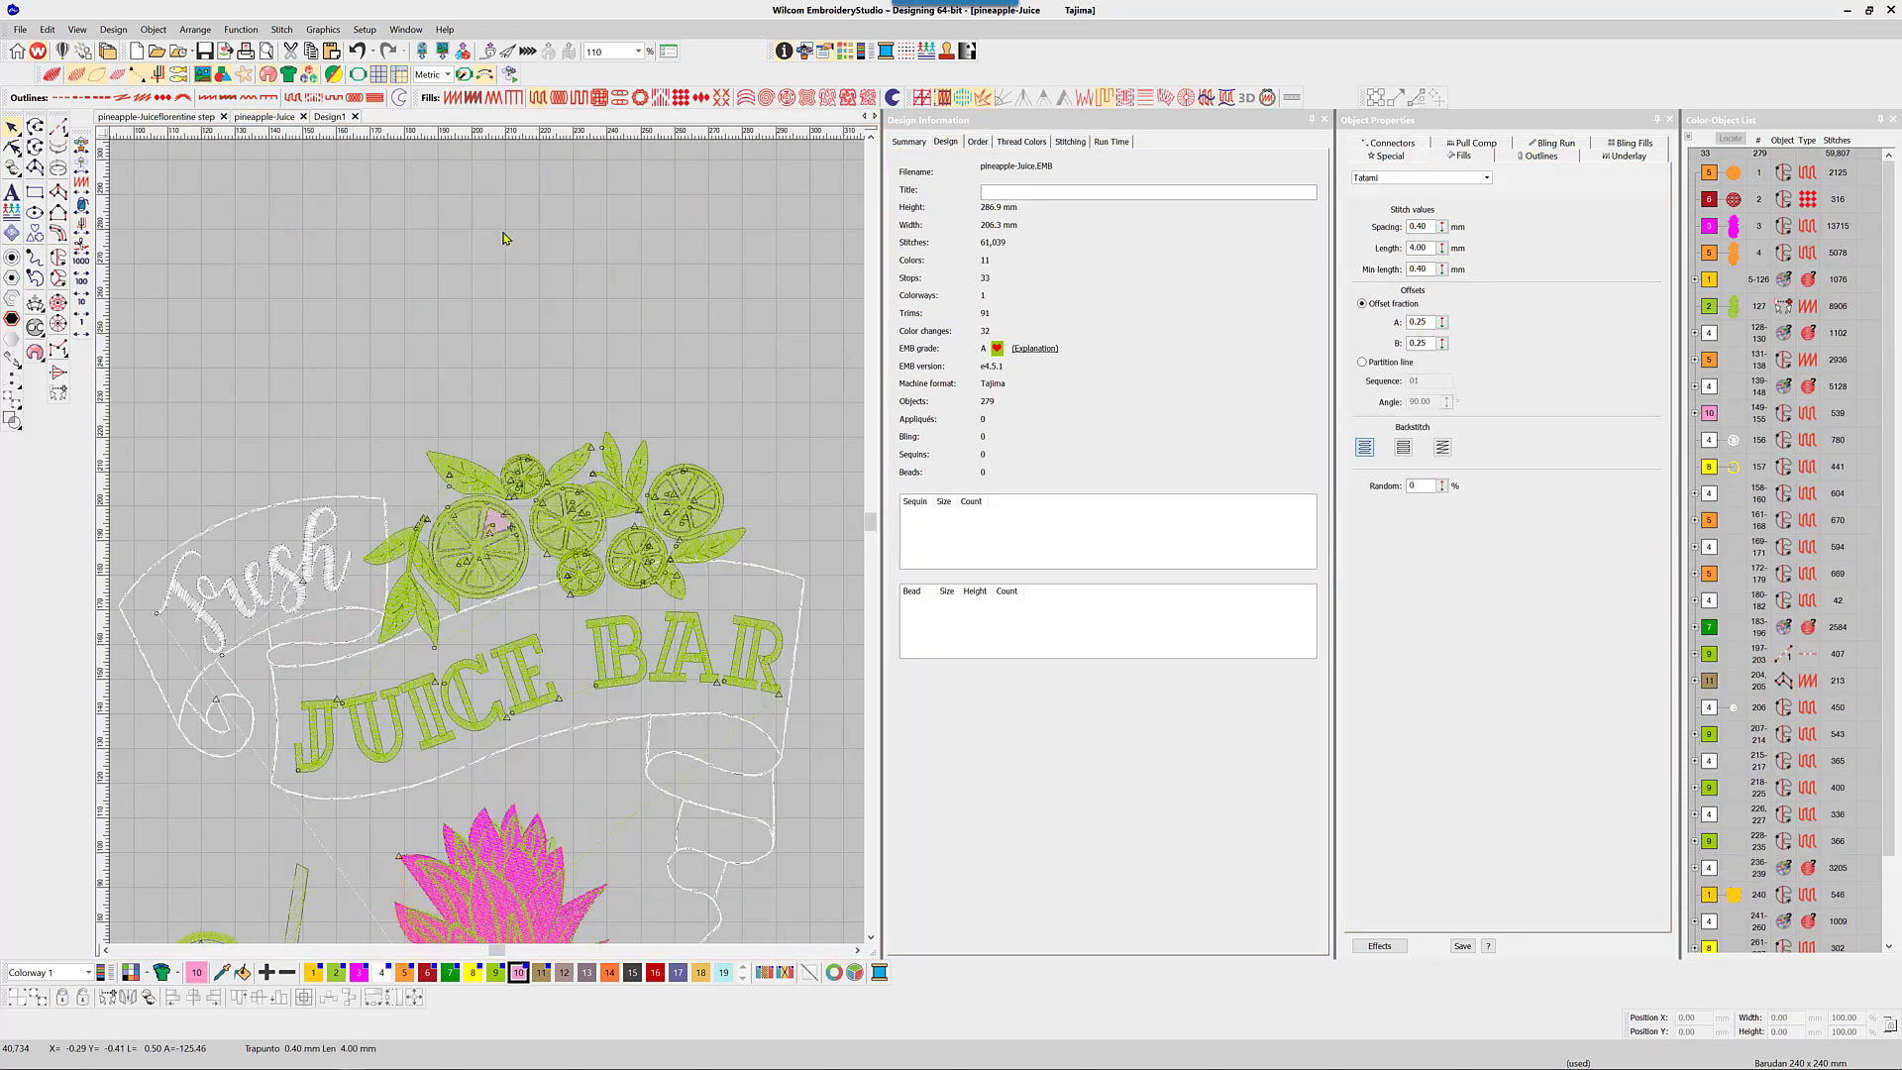
{"action": "scroll", "coordinate": [518, 562], "scroll_direction": "up", "scroll_amount": 6}
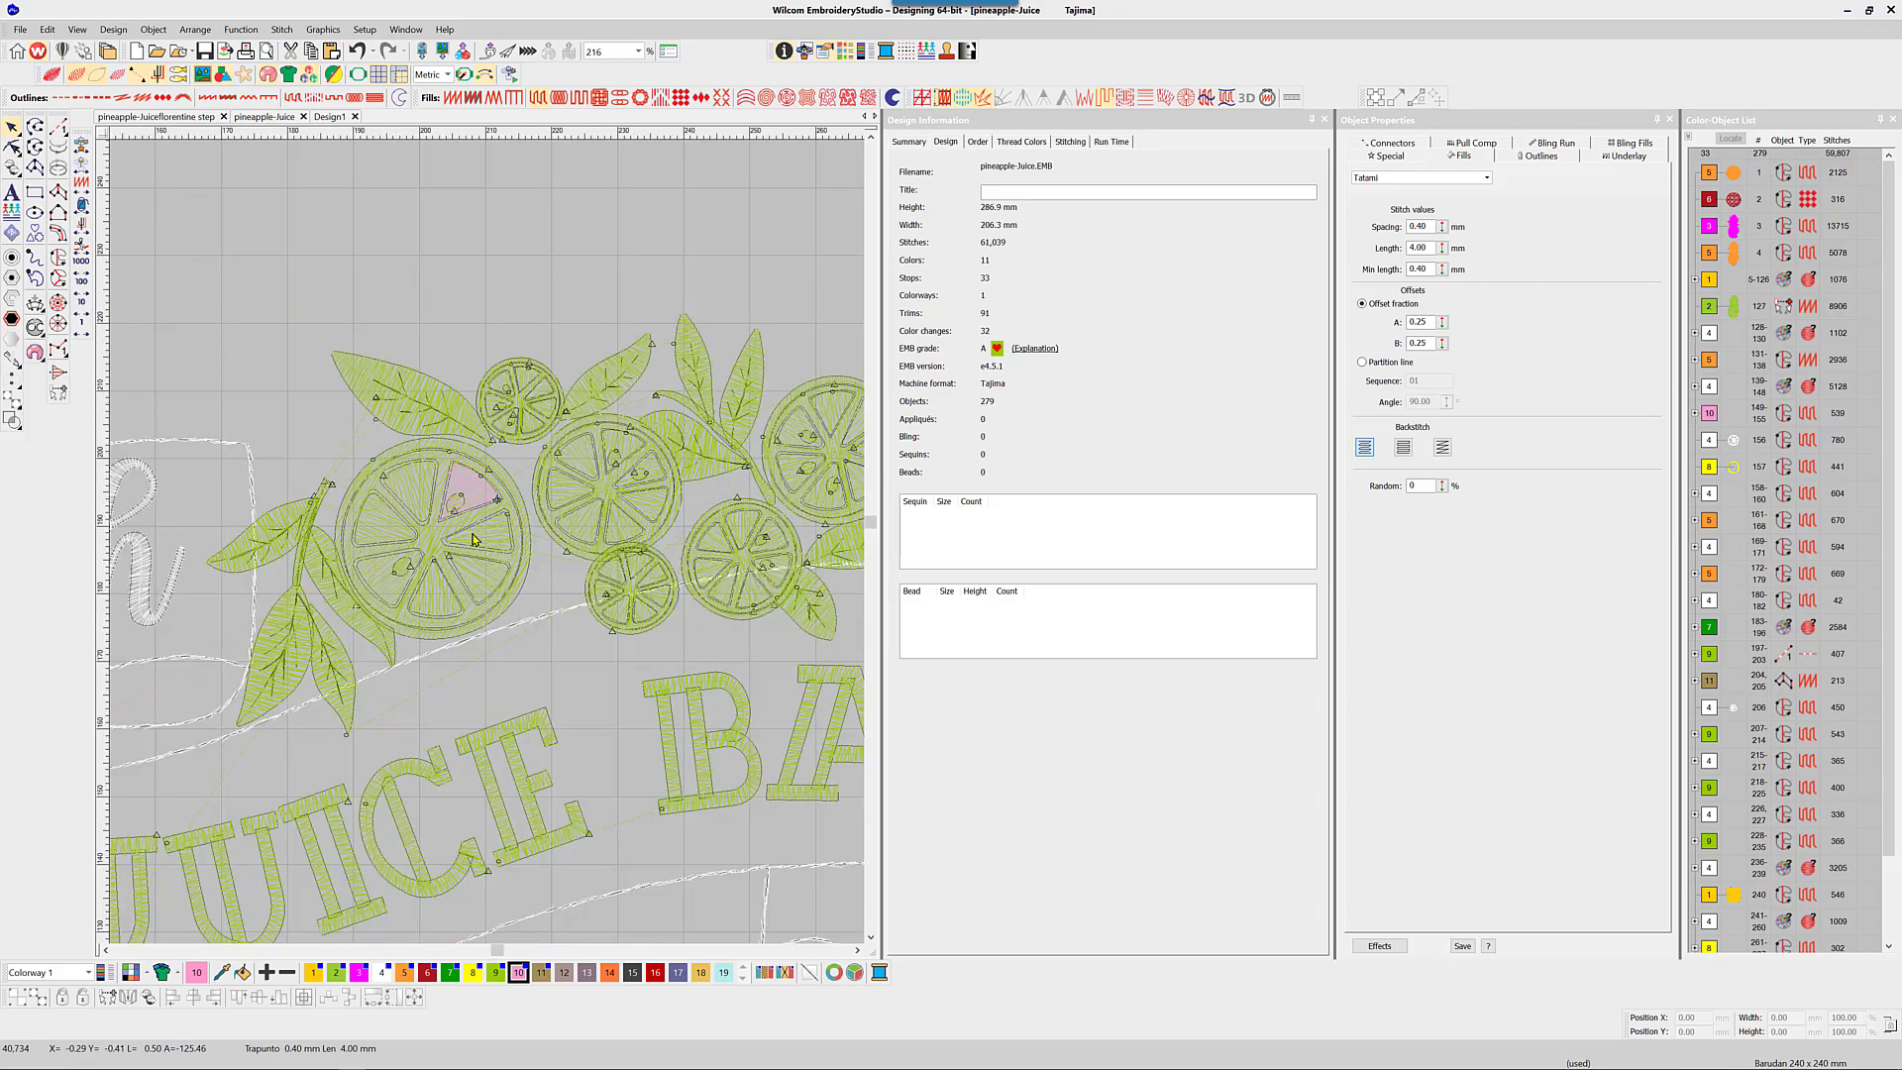
{"action": "scroll", "coordinate": [467, 538], "scroll_direction": "up", "scroll_amount": 2}
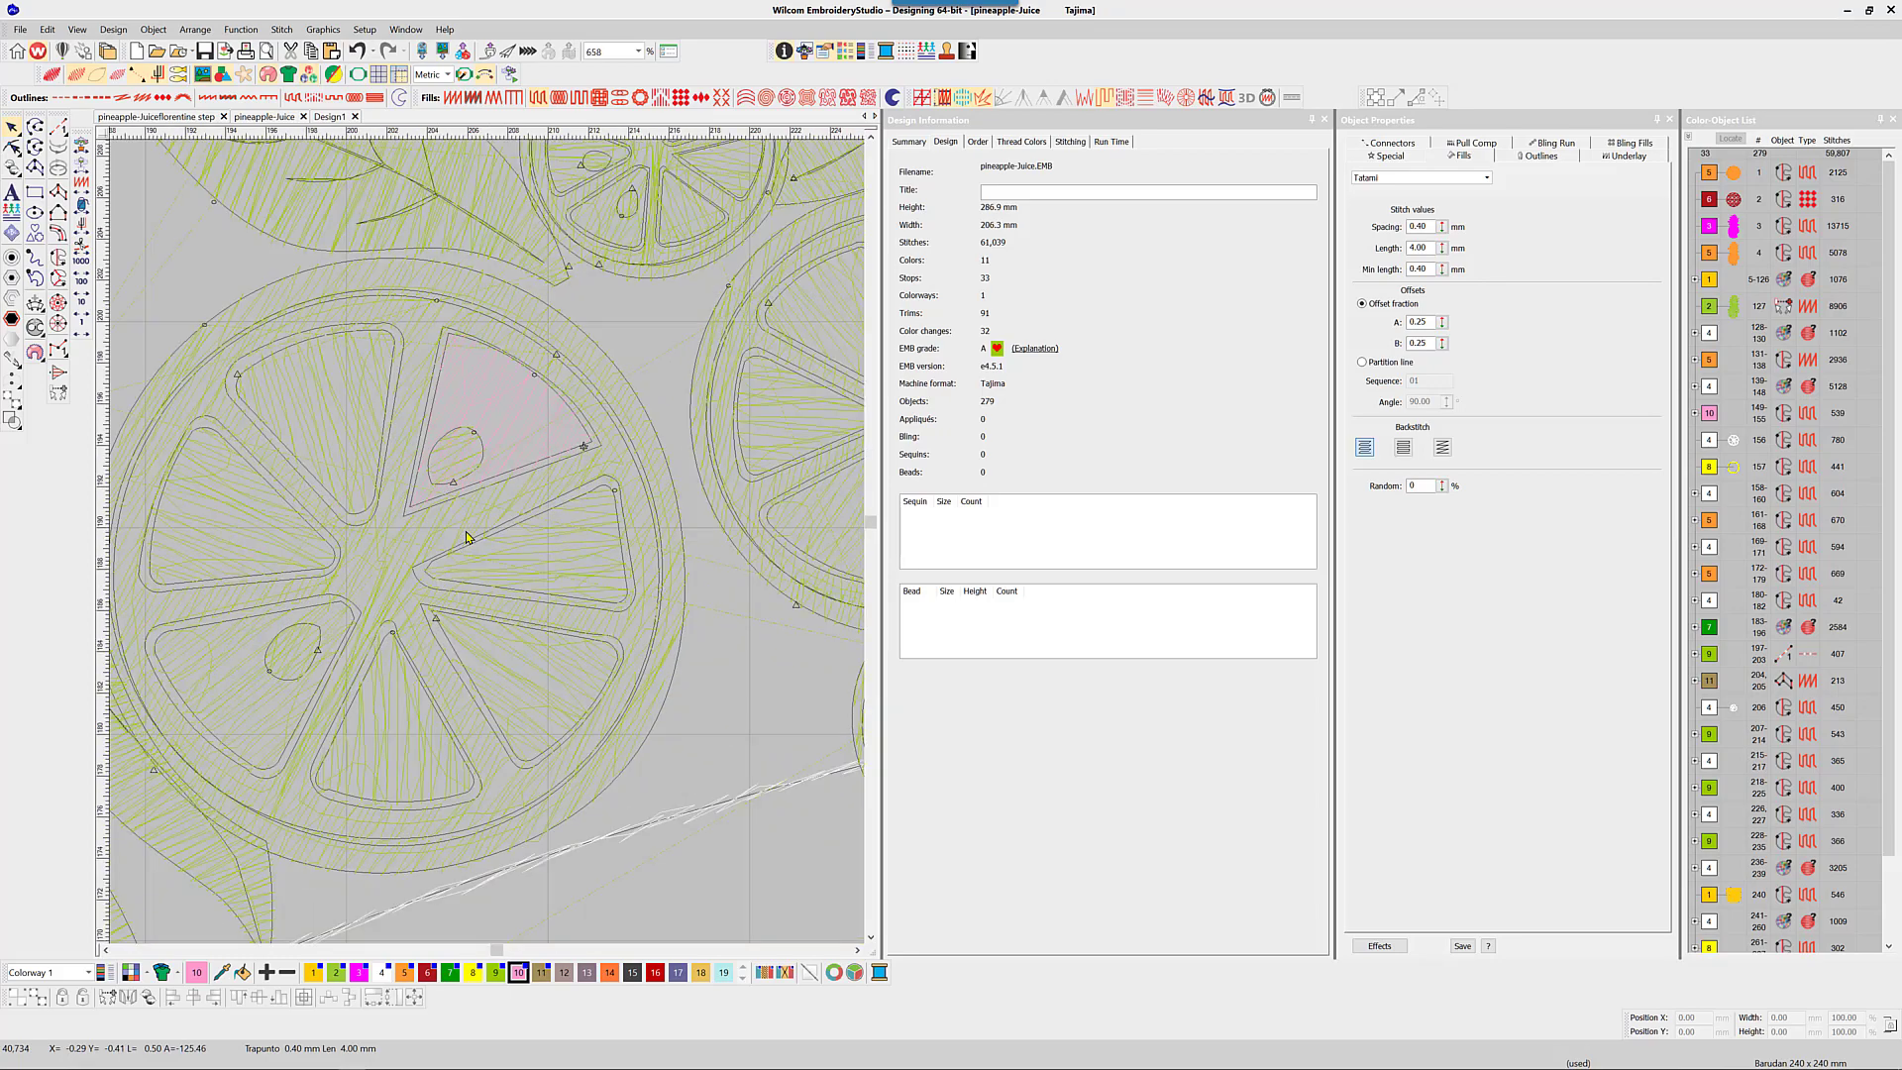
{"action": "left_click", "coordinate": [83, 250]}
{"action": "left_click", "coordinate": [83, 250]}
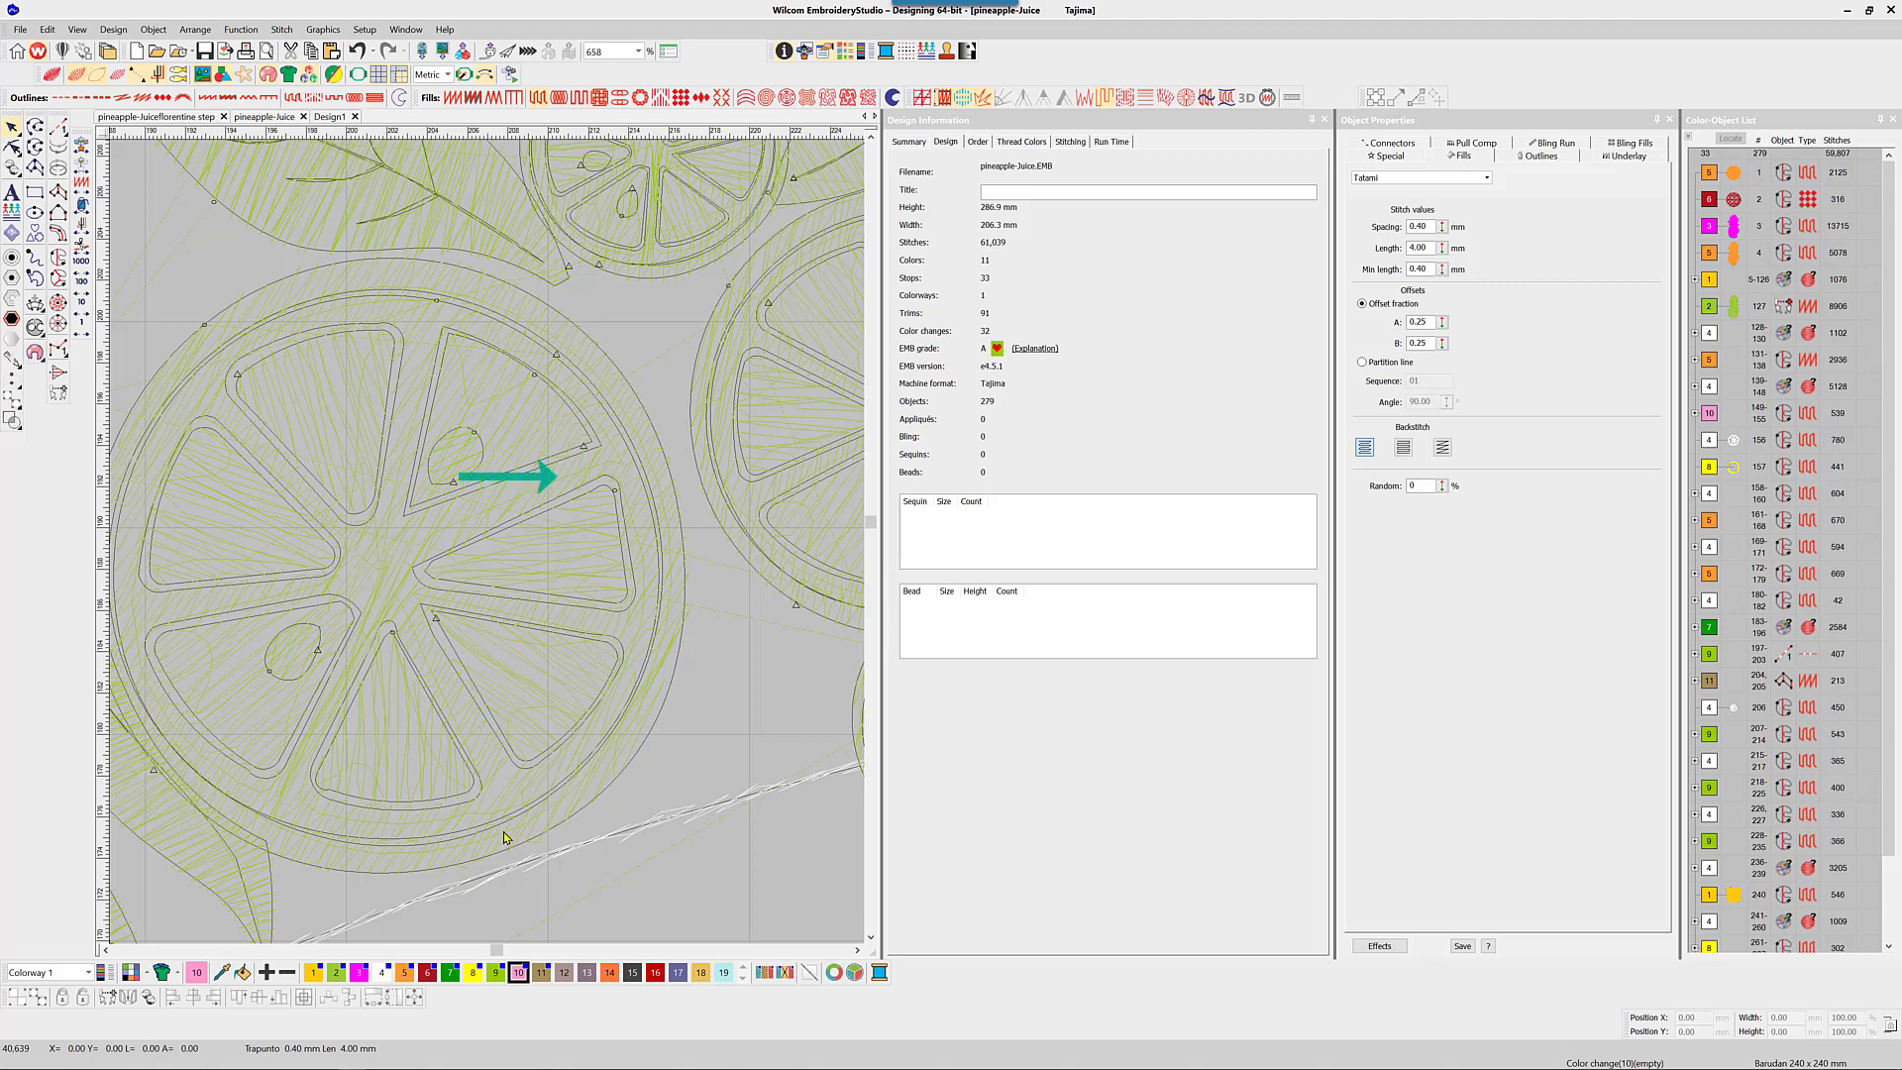
{"action": "key", "text": "Tab"}
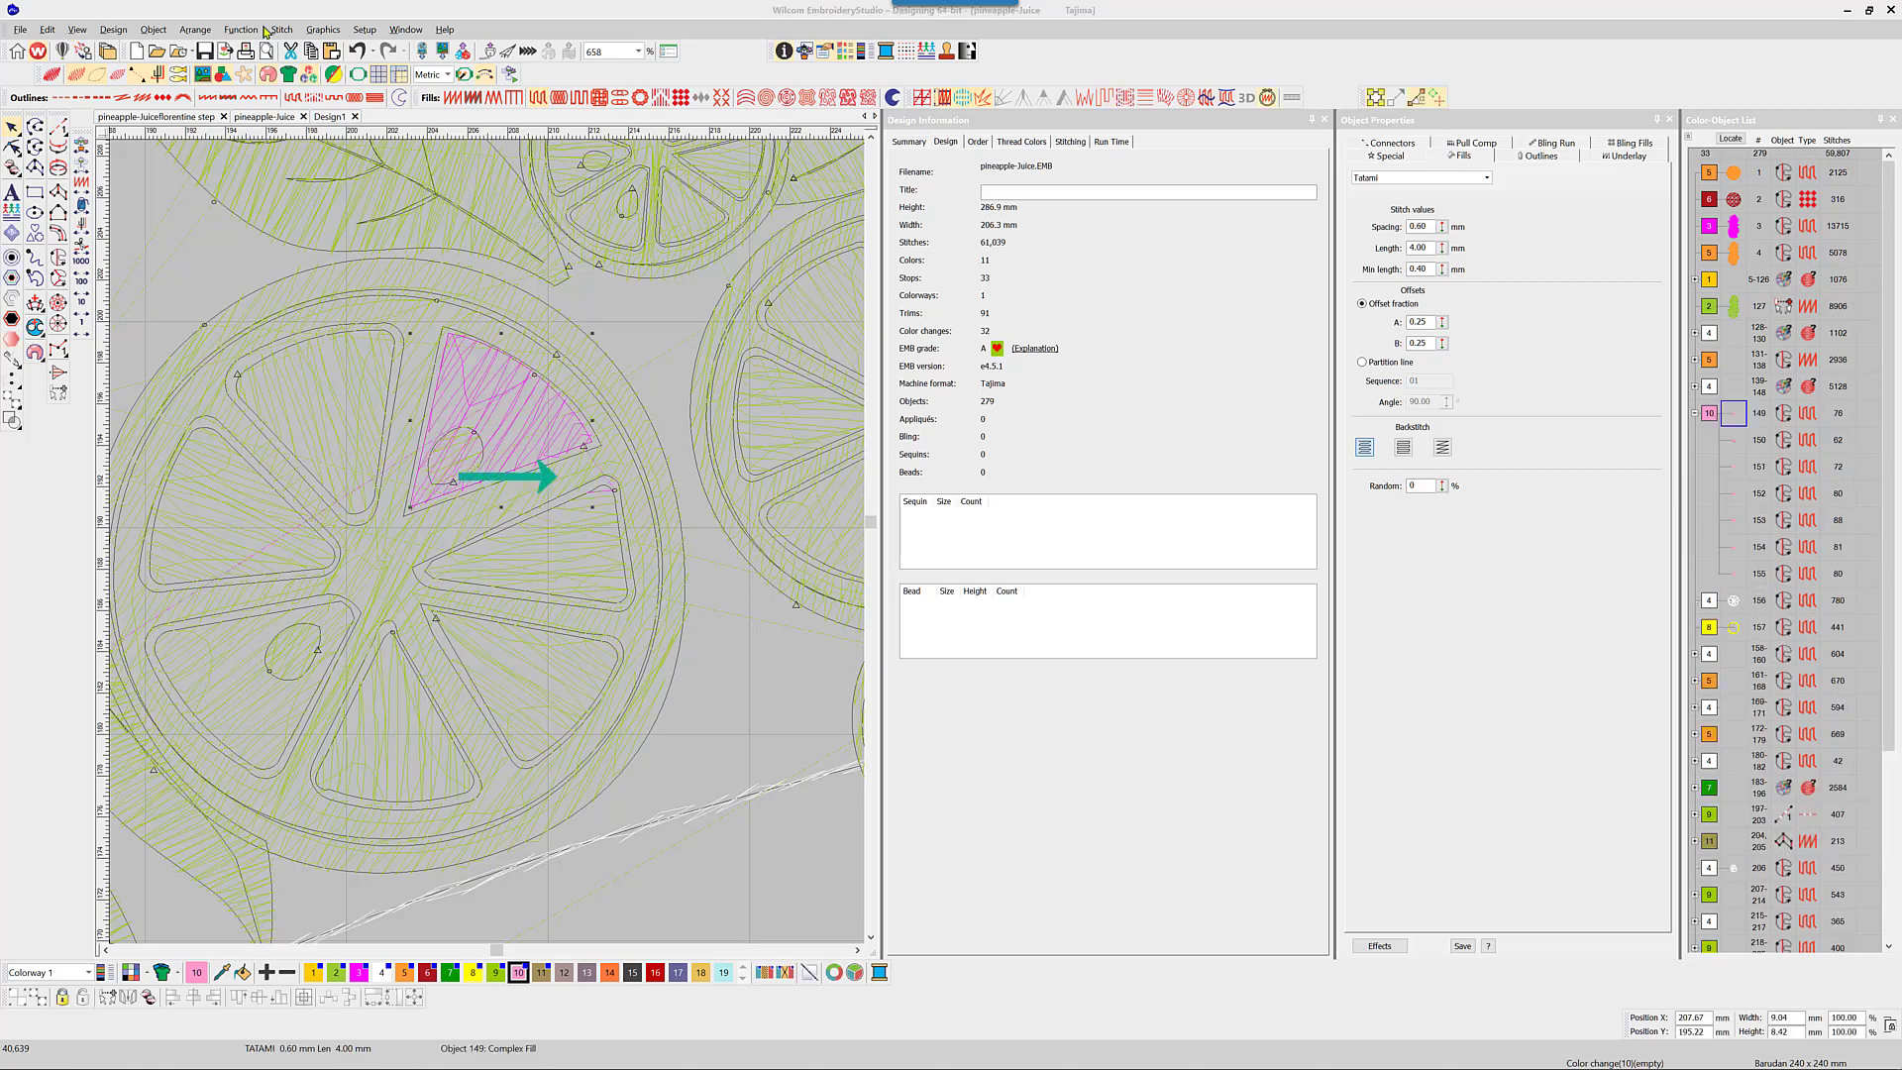
Float the Object Properties docker showing object 149's connector and trim settings over the design
{"action": "left_click", "coordinate": [1476, 145]}
{"action": "left_click", "coordinate": [1397, 156]}
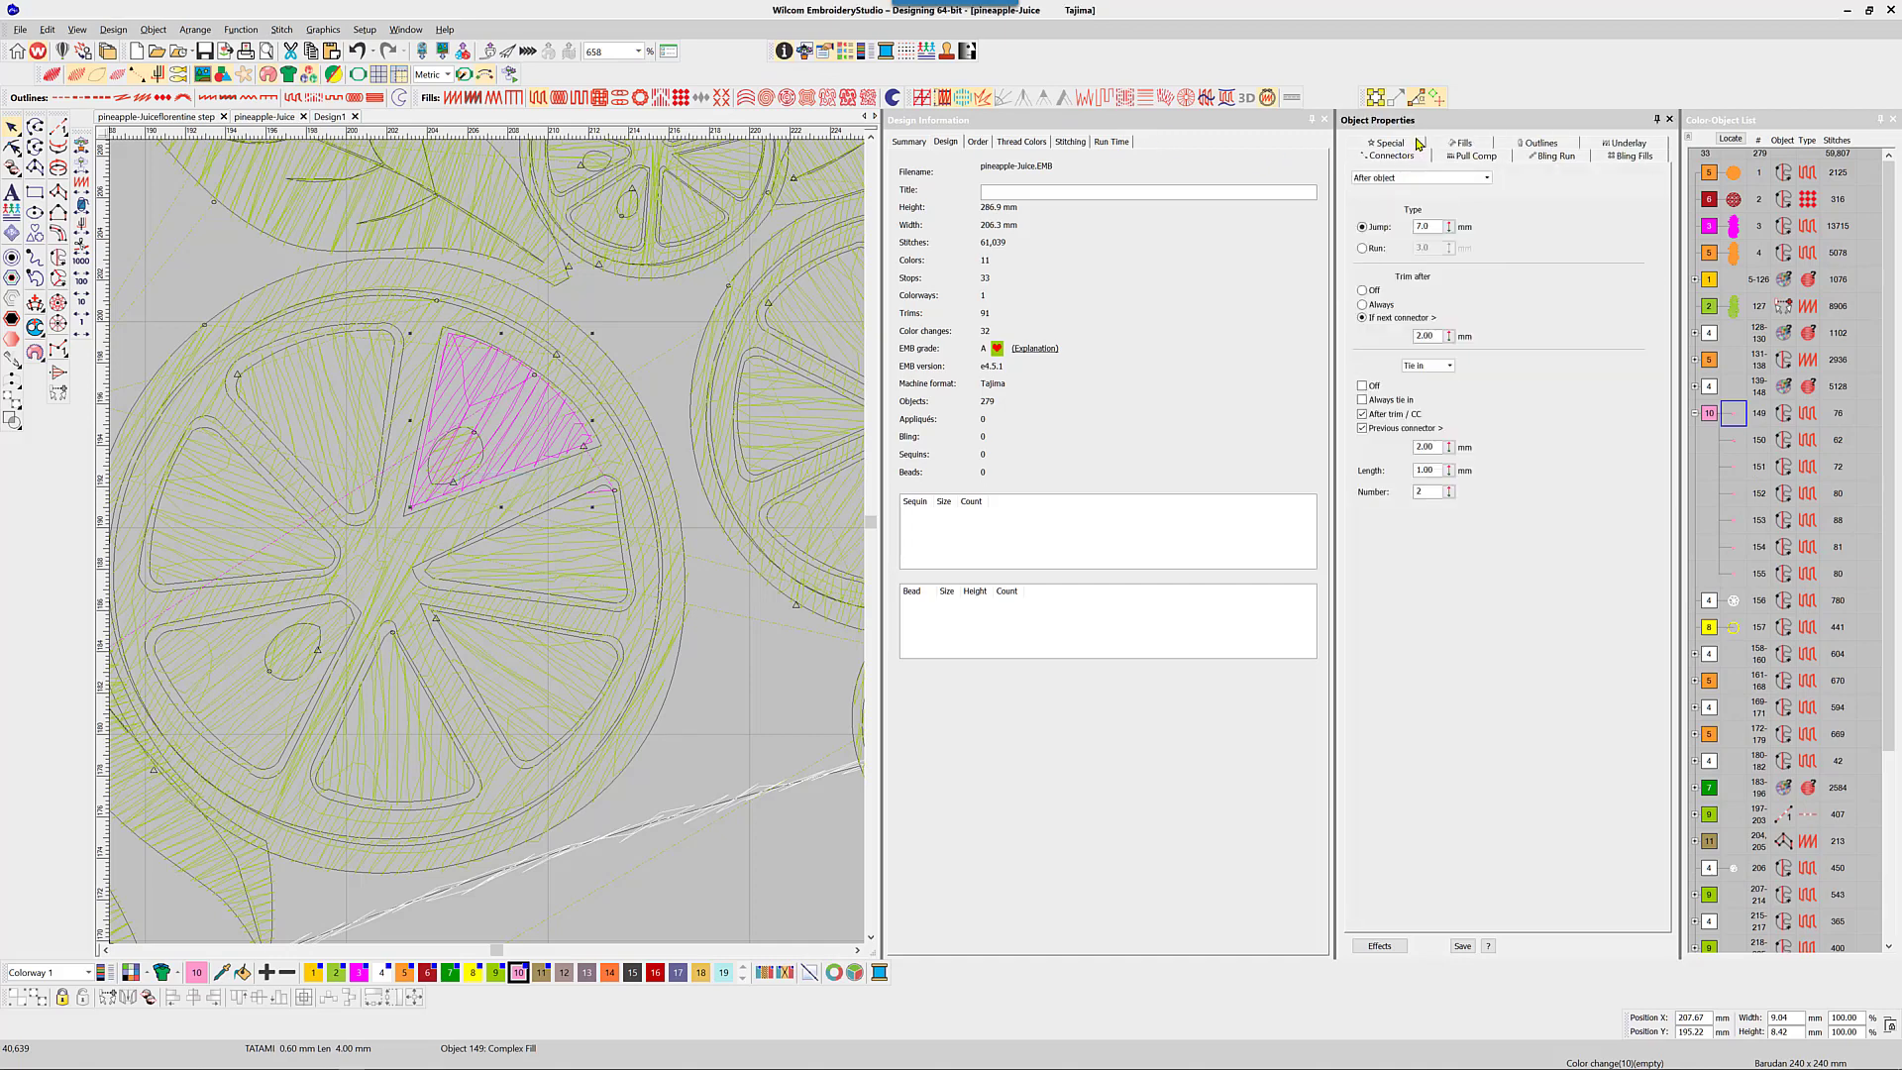
{"action": "left_click_drag", "start_coordinate": [1437, 123], "coordinate": [740, 291]}
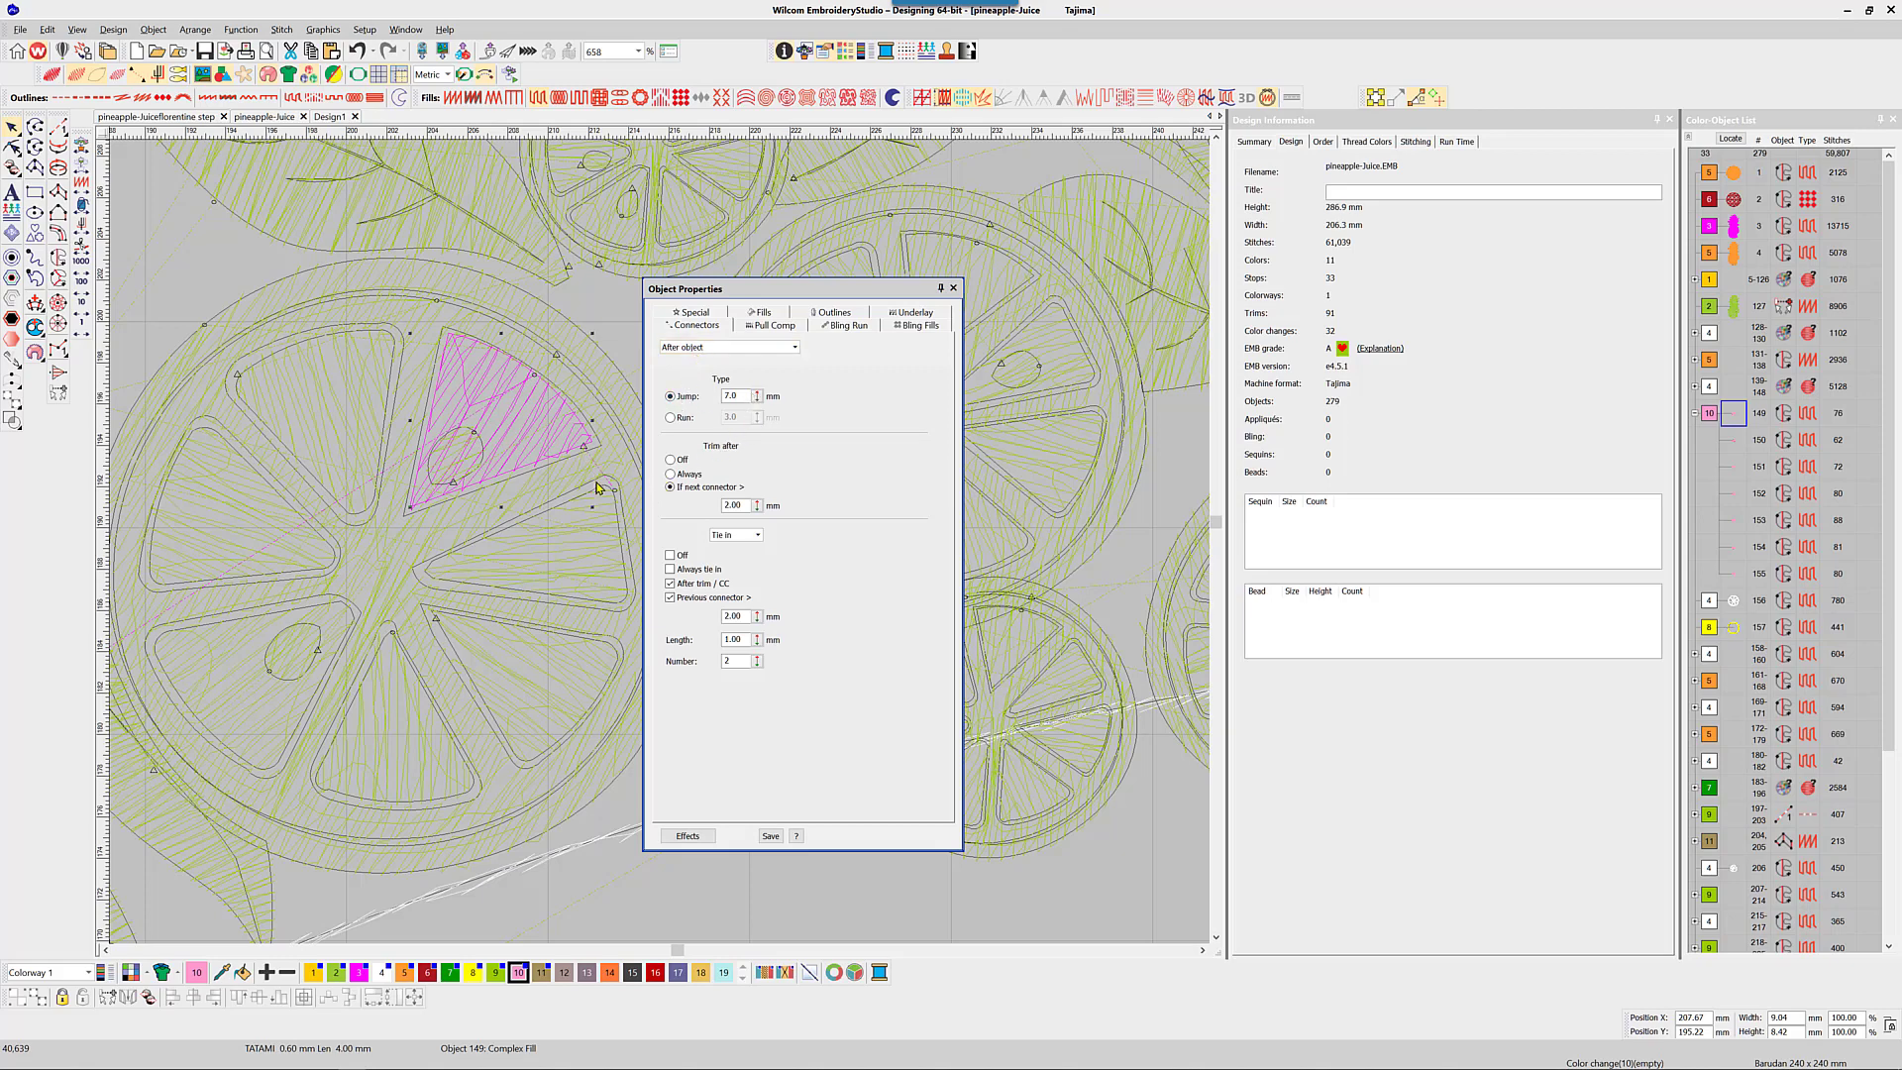
Select all seven colour 10 lime segments and set Trim after 'If next connector >' to 4.00 mm
{"action": "left_click", "coordinate": [602, 532]}
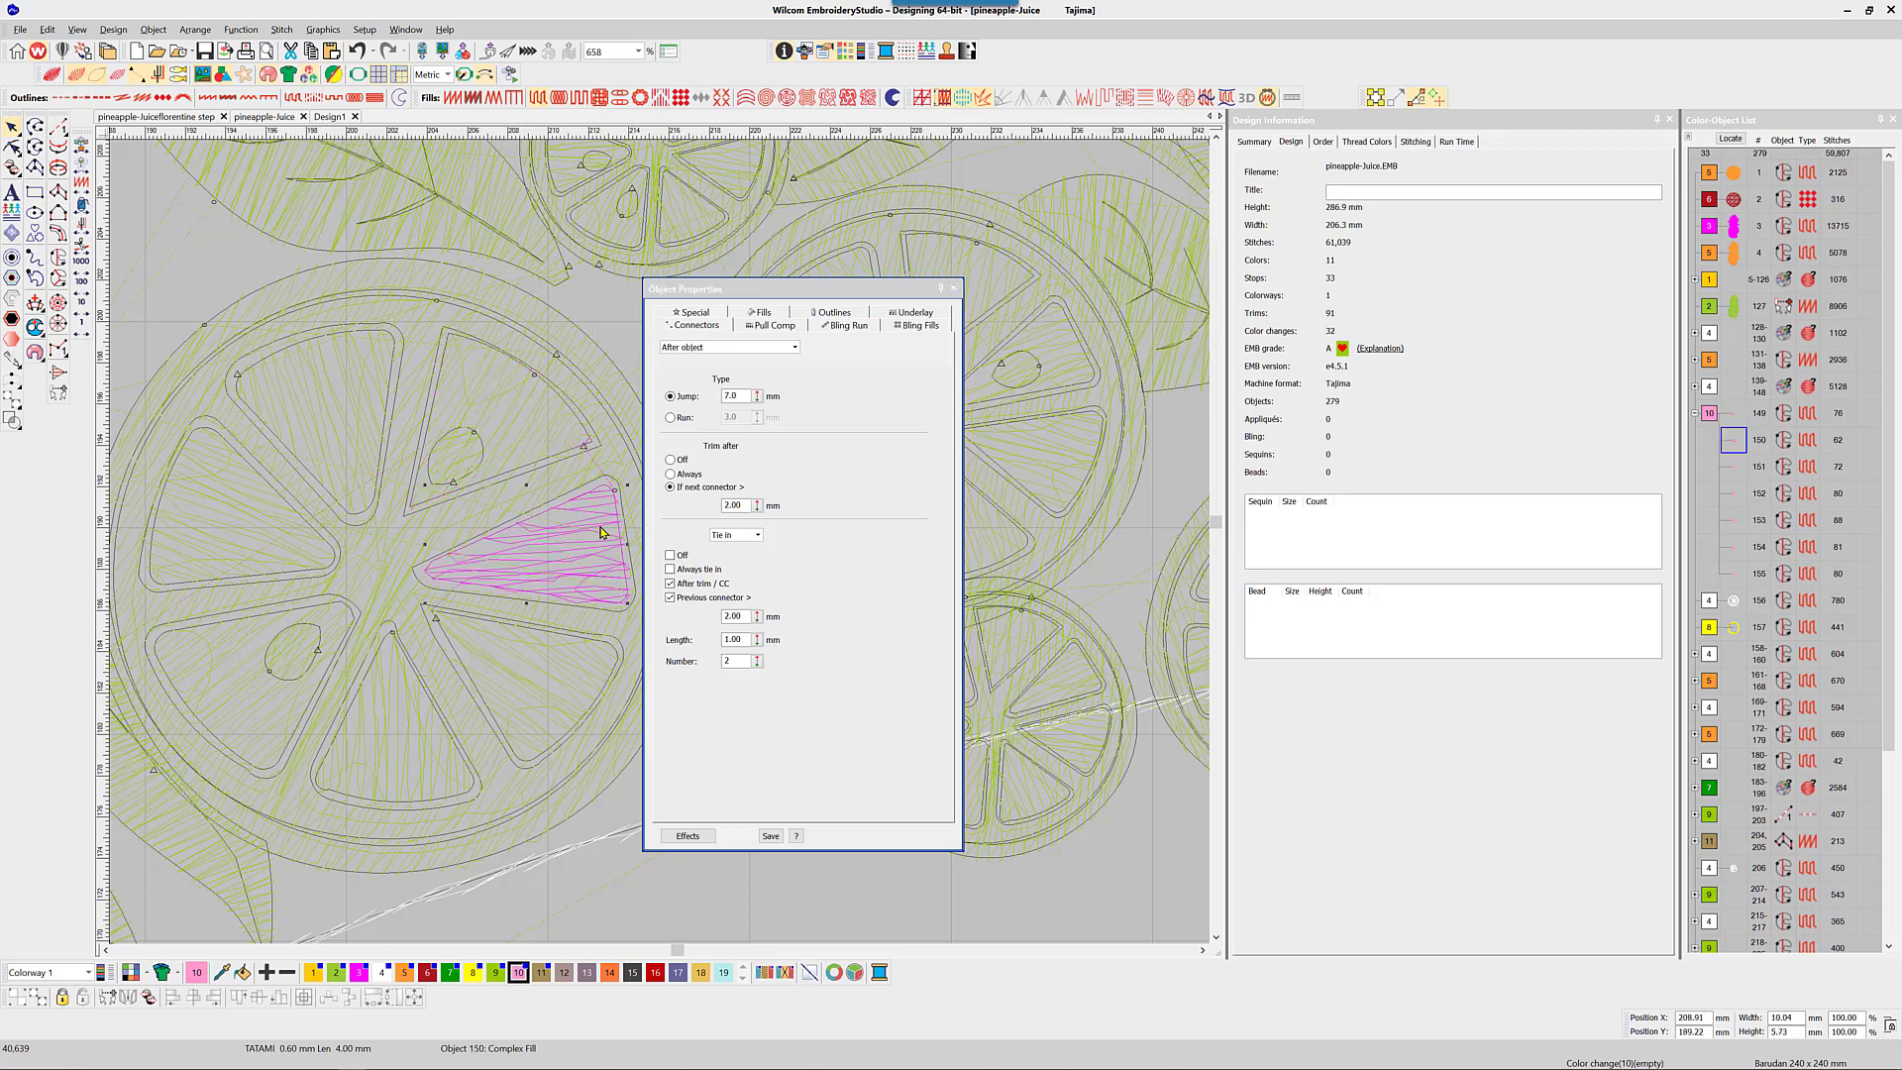
{"action": "left_click", "coordinate": [560, 659]}
{"action": "key", "text": "Escape"}
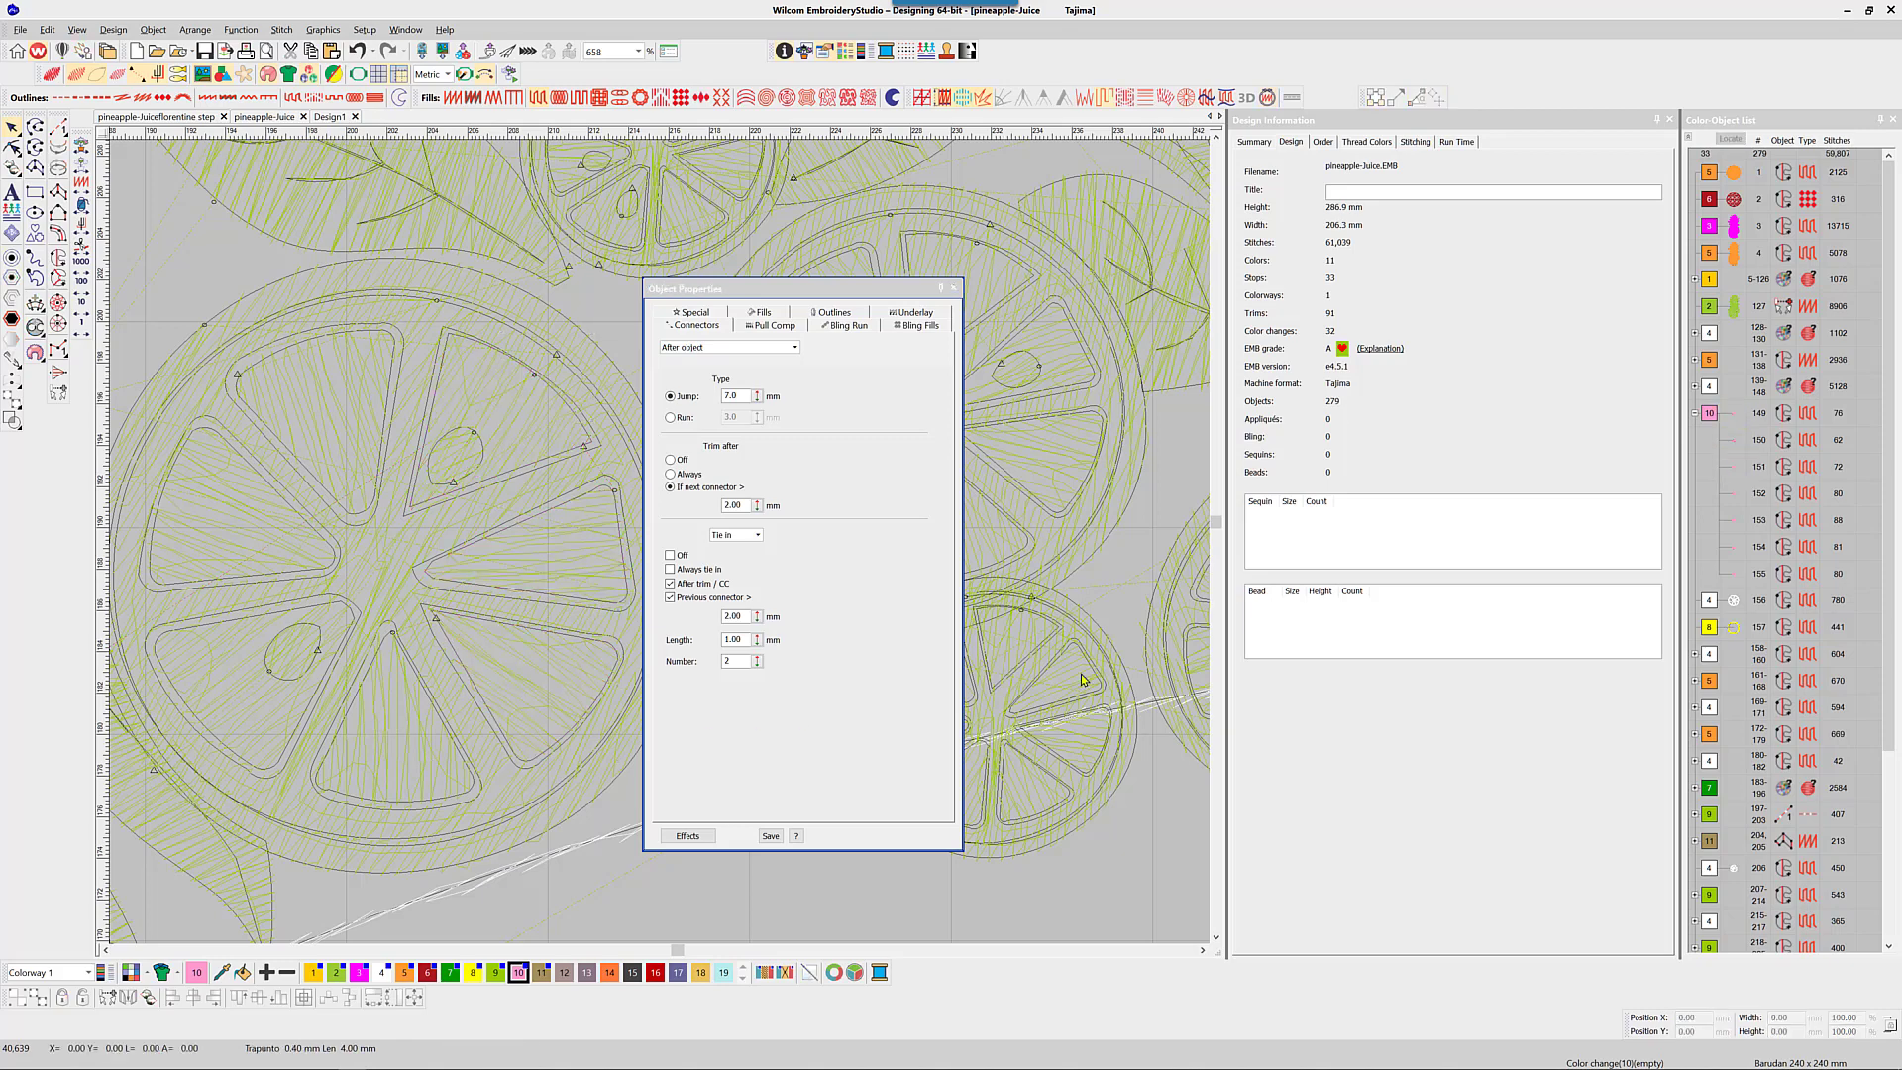
{"action": "left_click", "coordinate": [1710, 414]}
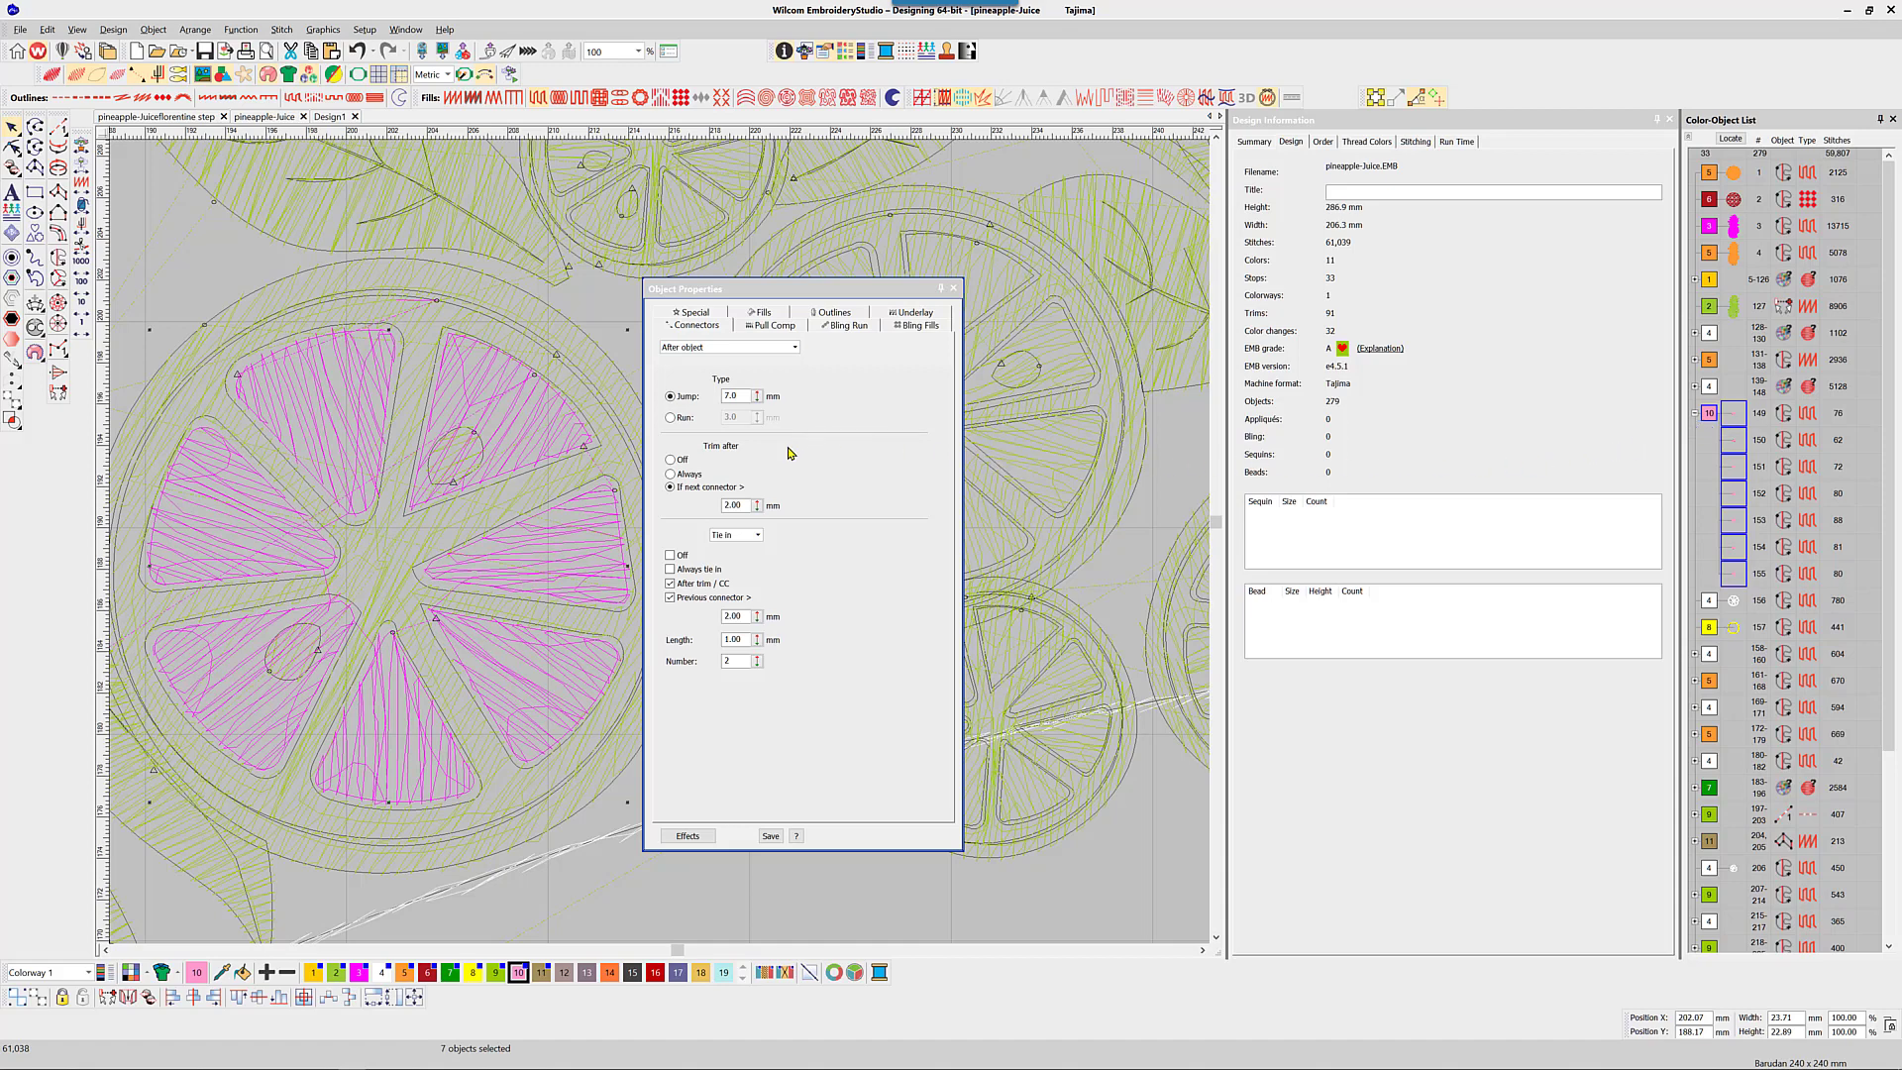
{"action": "double_click", "coordinate": [734, 505]}
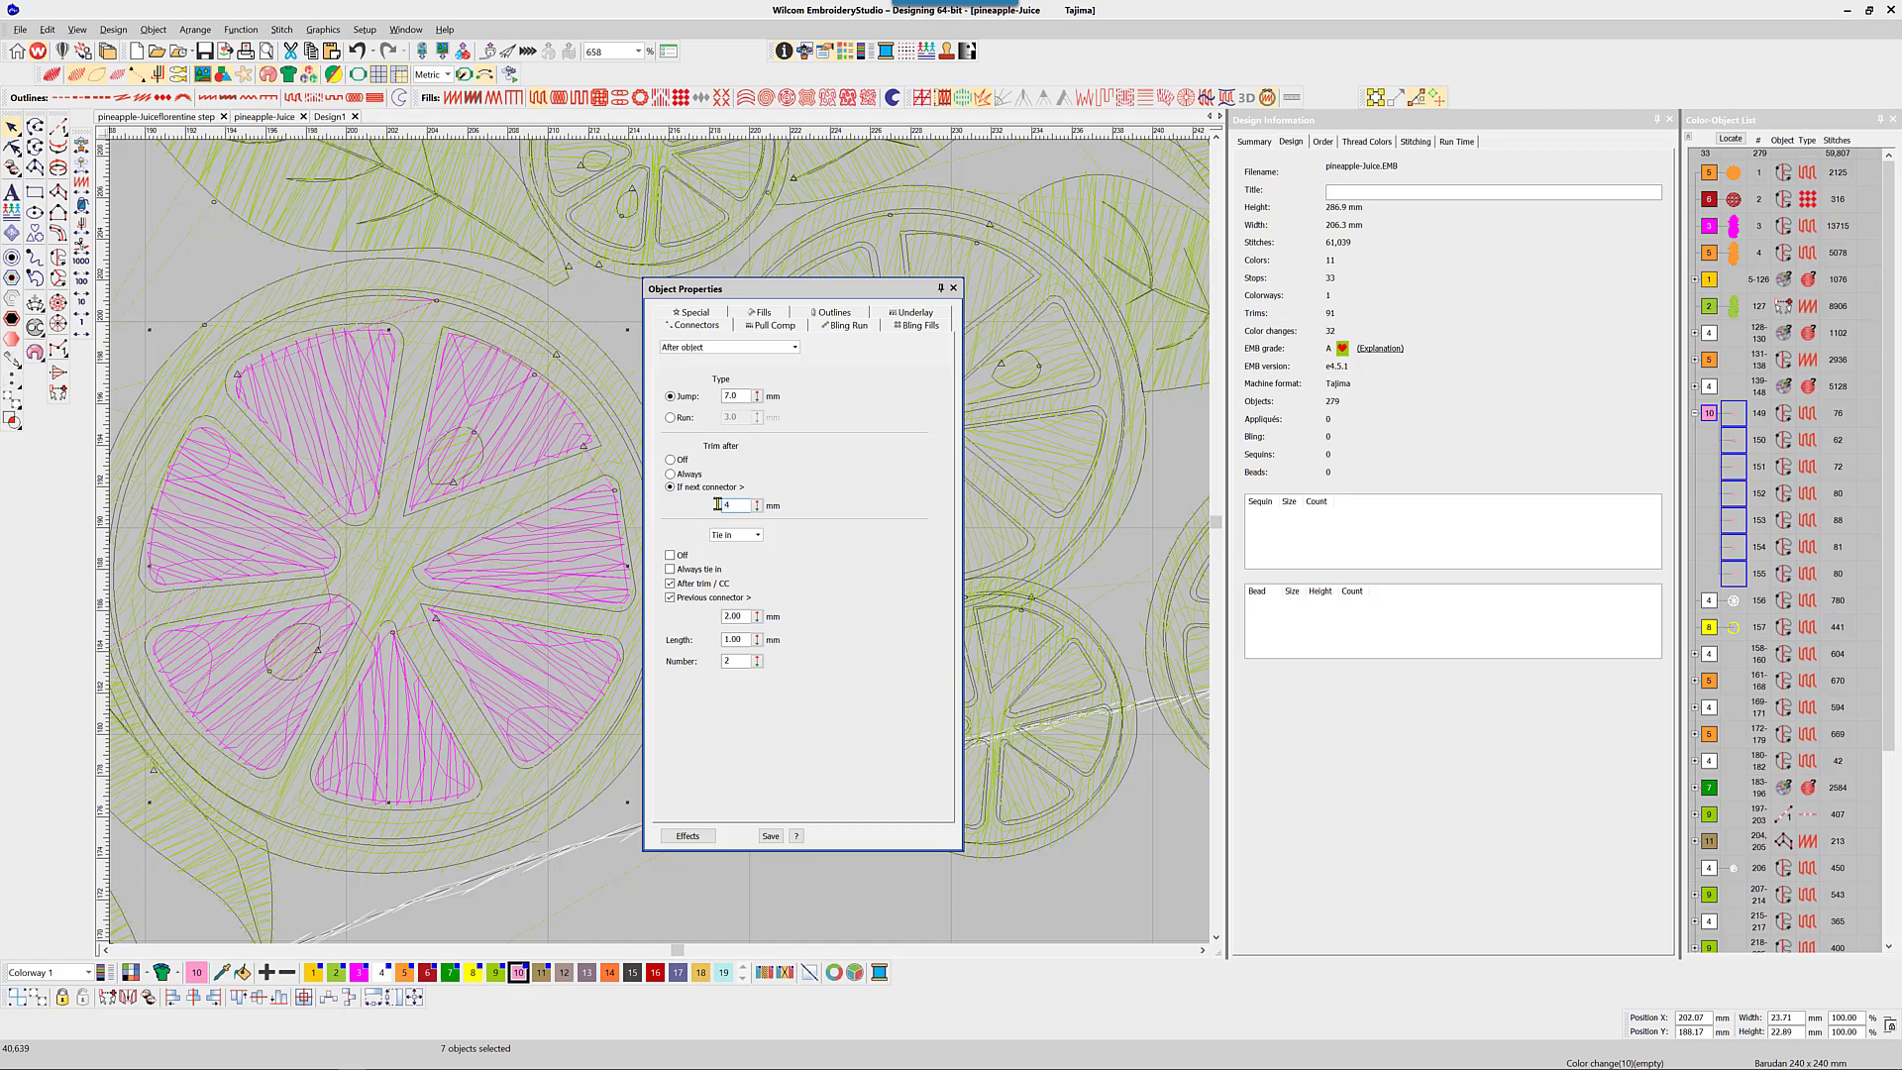
{"action": "type", "text": "4"}
{"action": "left_click", "coordinate": [1313, 327]}
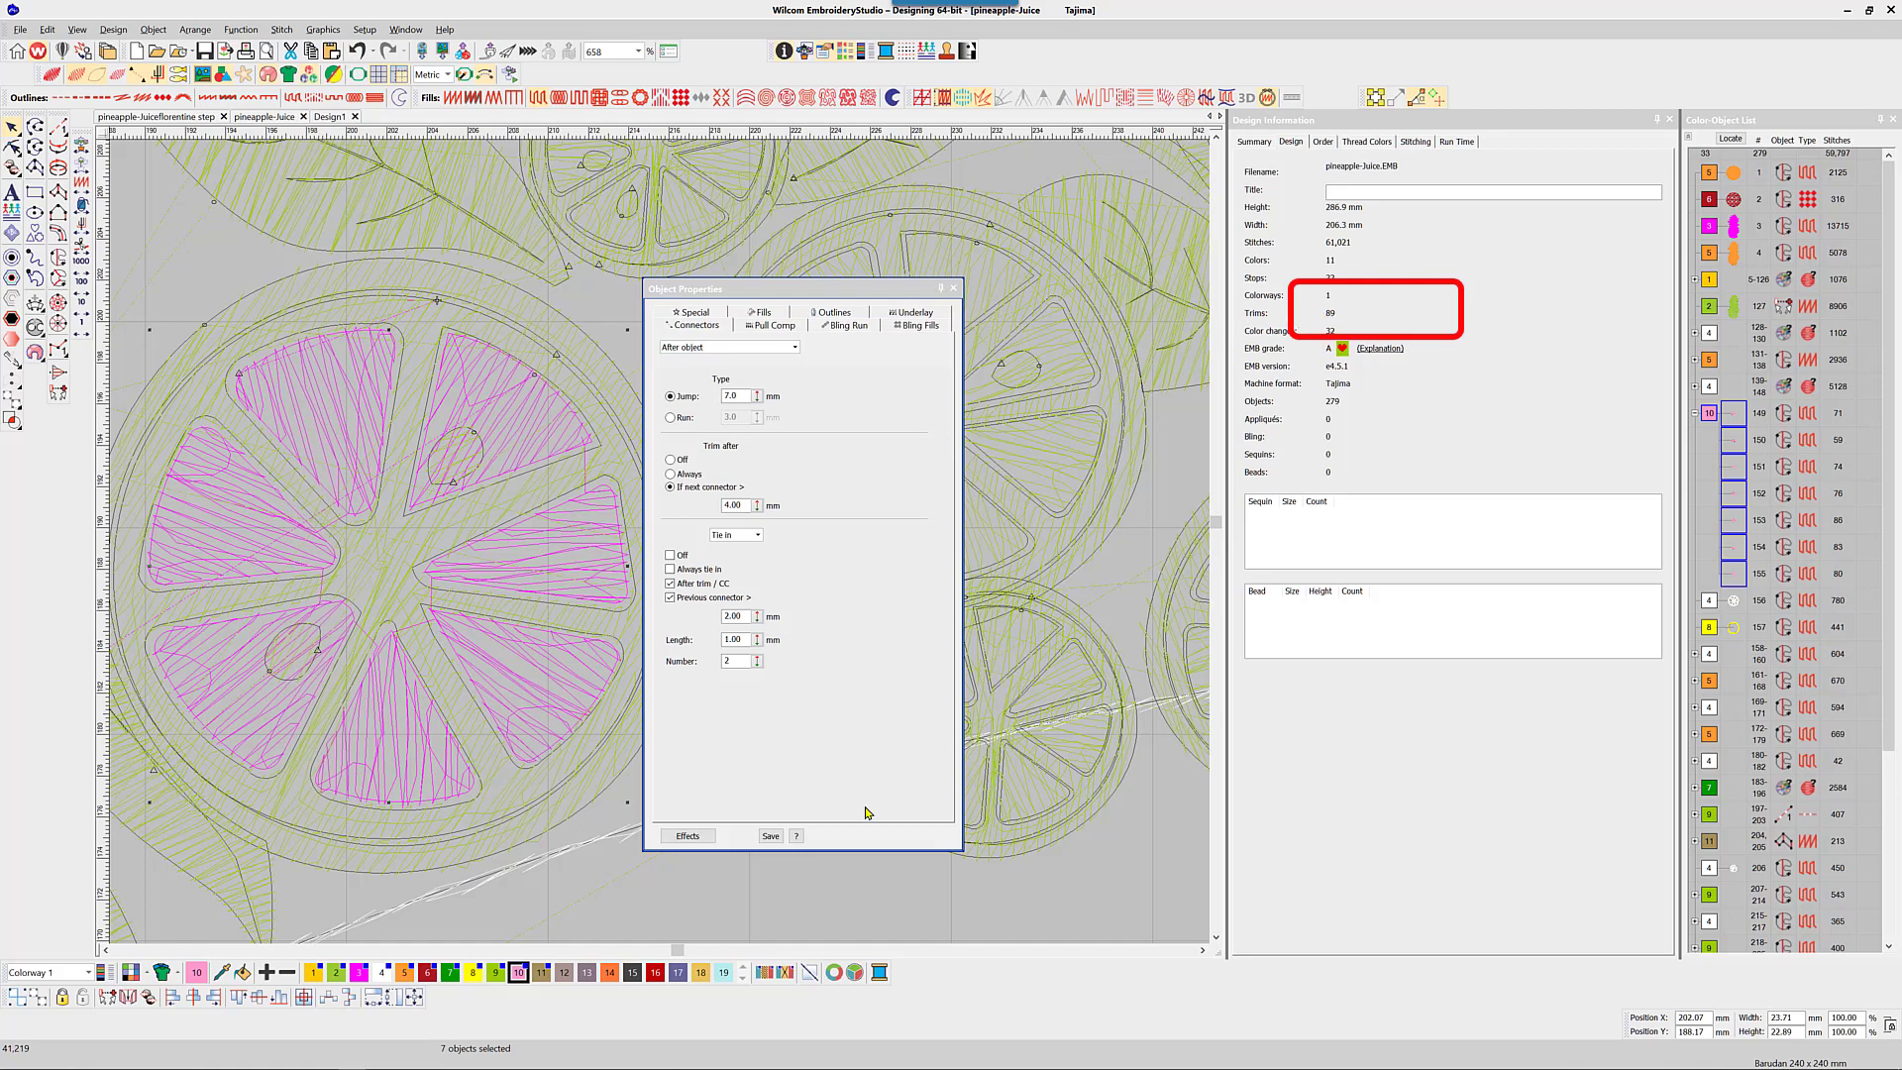
Give the selected orange slice objects a 4.00 mm trim-after 'If next connector >' distance
{"action": "left_click", "coordinate": [770, 836]}
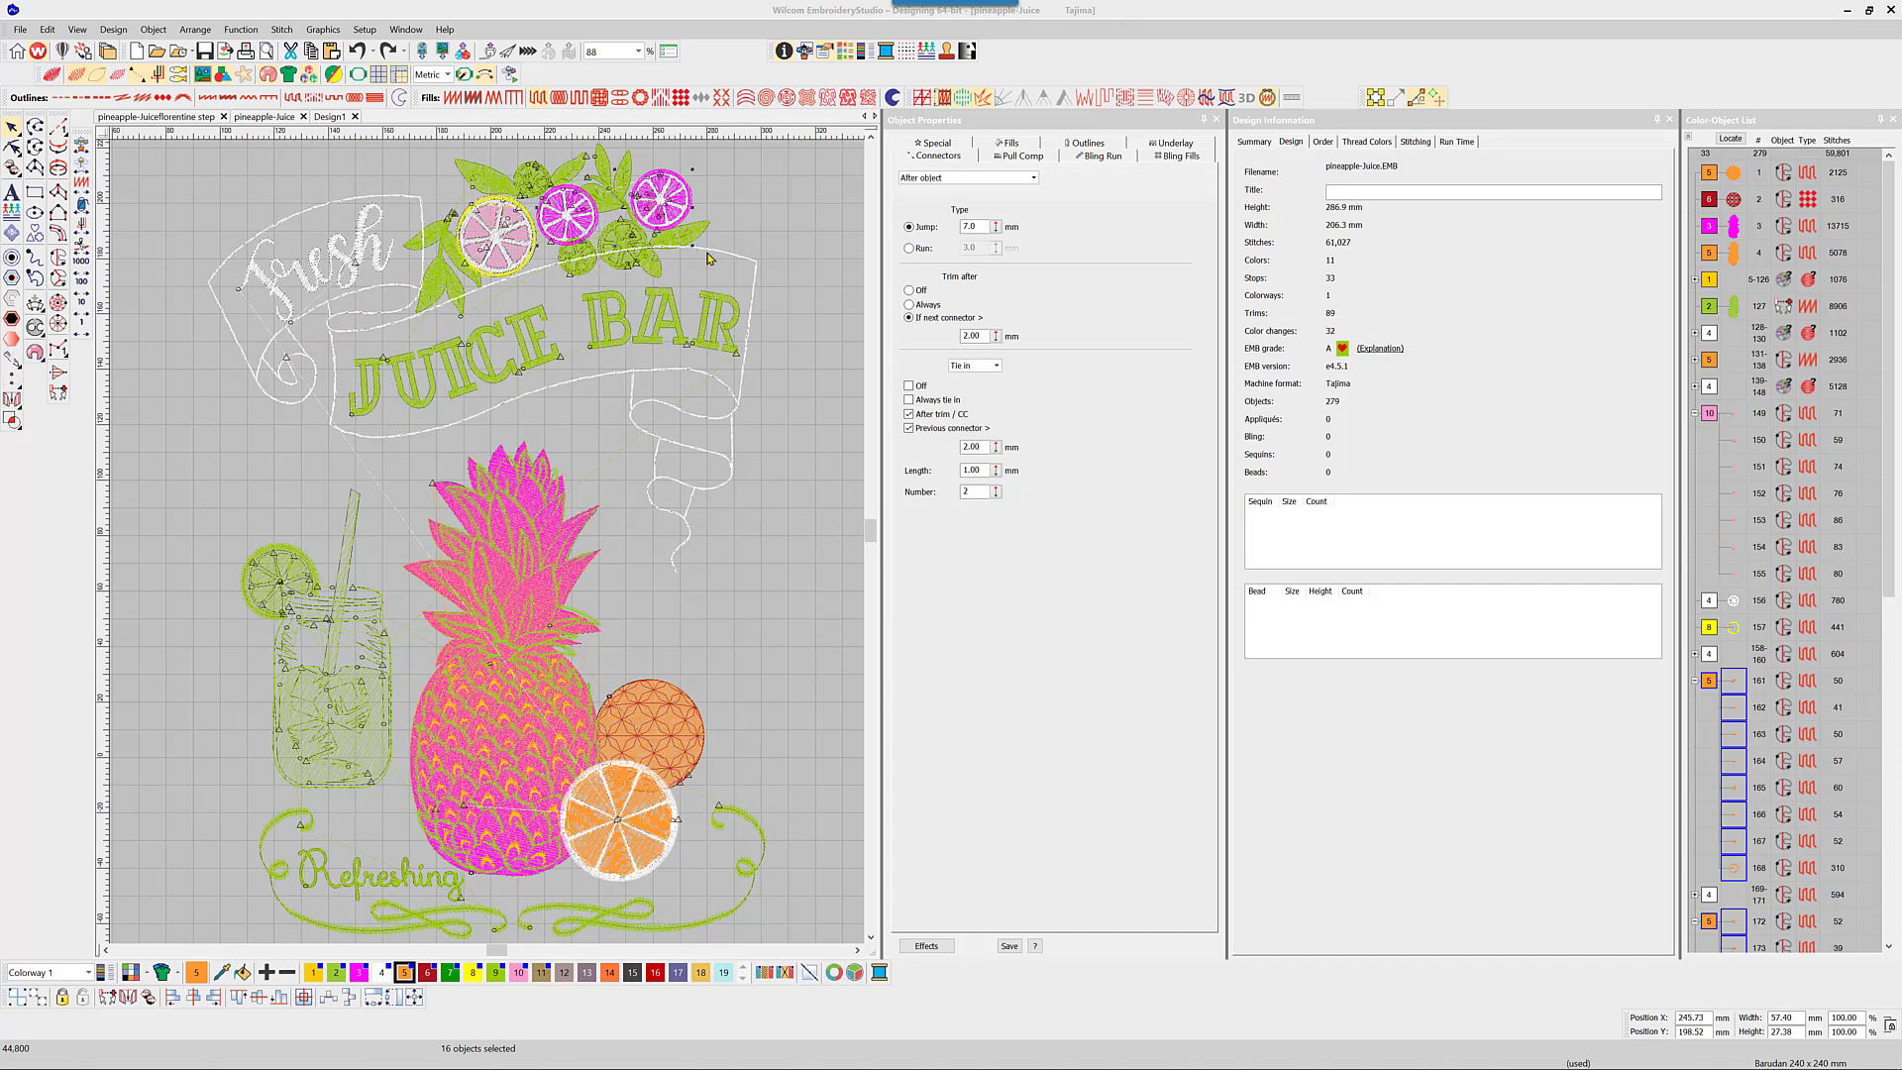
{"action": "left_click_drag", "start_coordinate": [985, 336], "coordinate": [953, 336]}
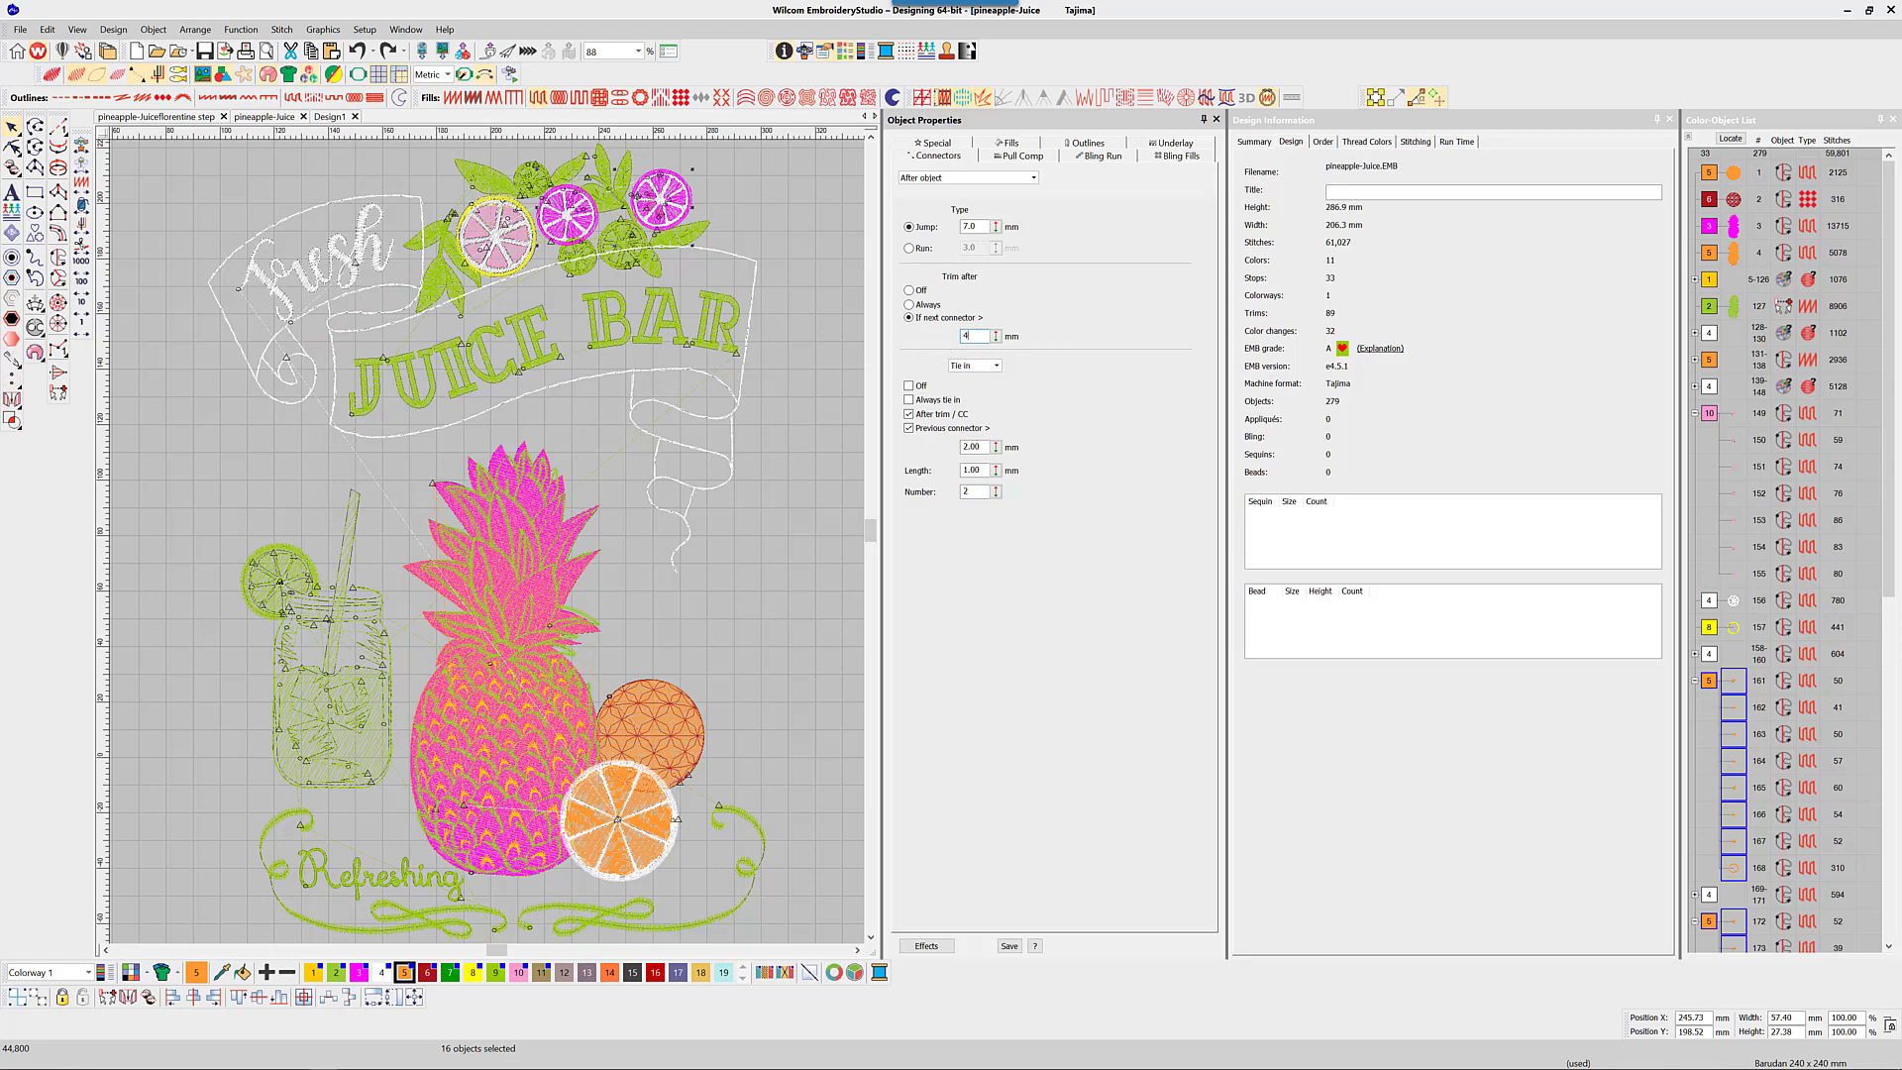
{"action": "type", "text": "4"}
{"action": "key", "text": "Return"}
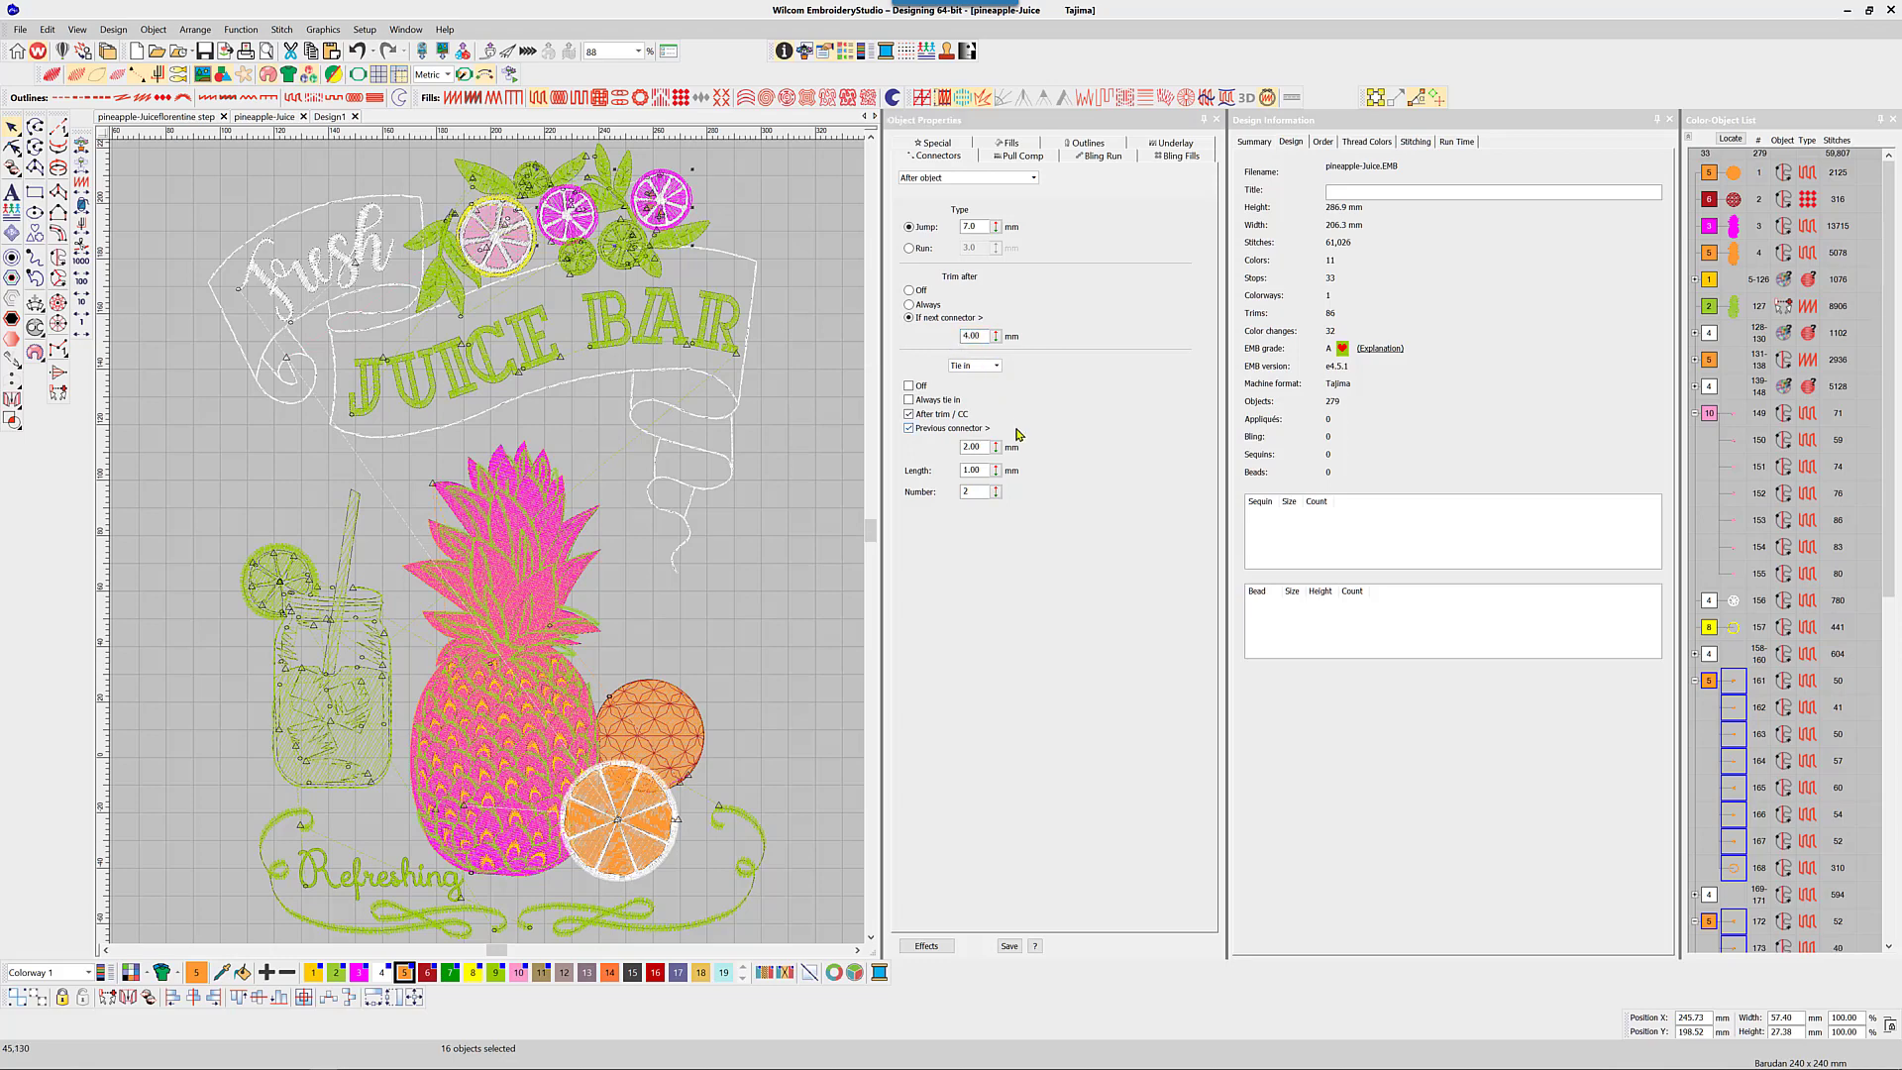
Deselect the orange slices and step the stitch order object by object through the leaves and limes
{"action": "left_click", "coordinate": [816, 427]}
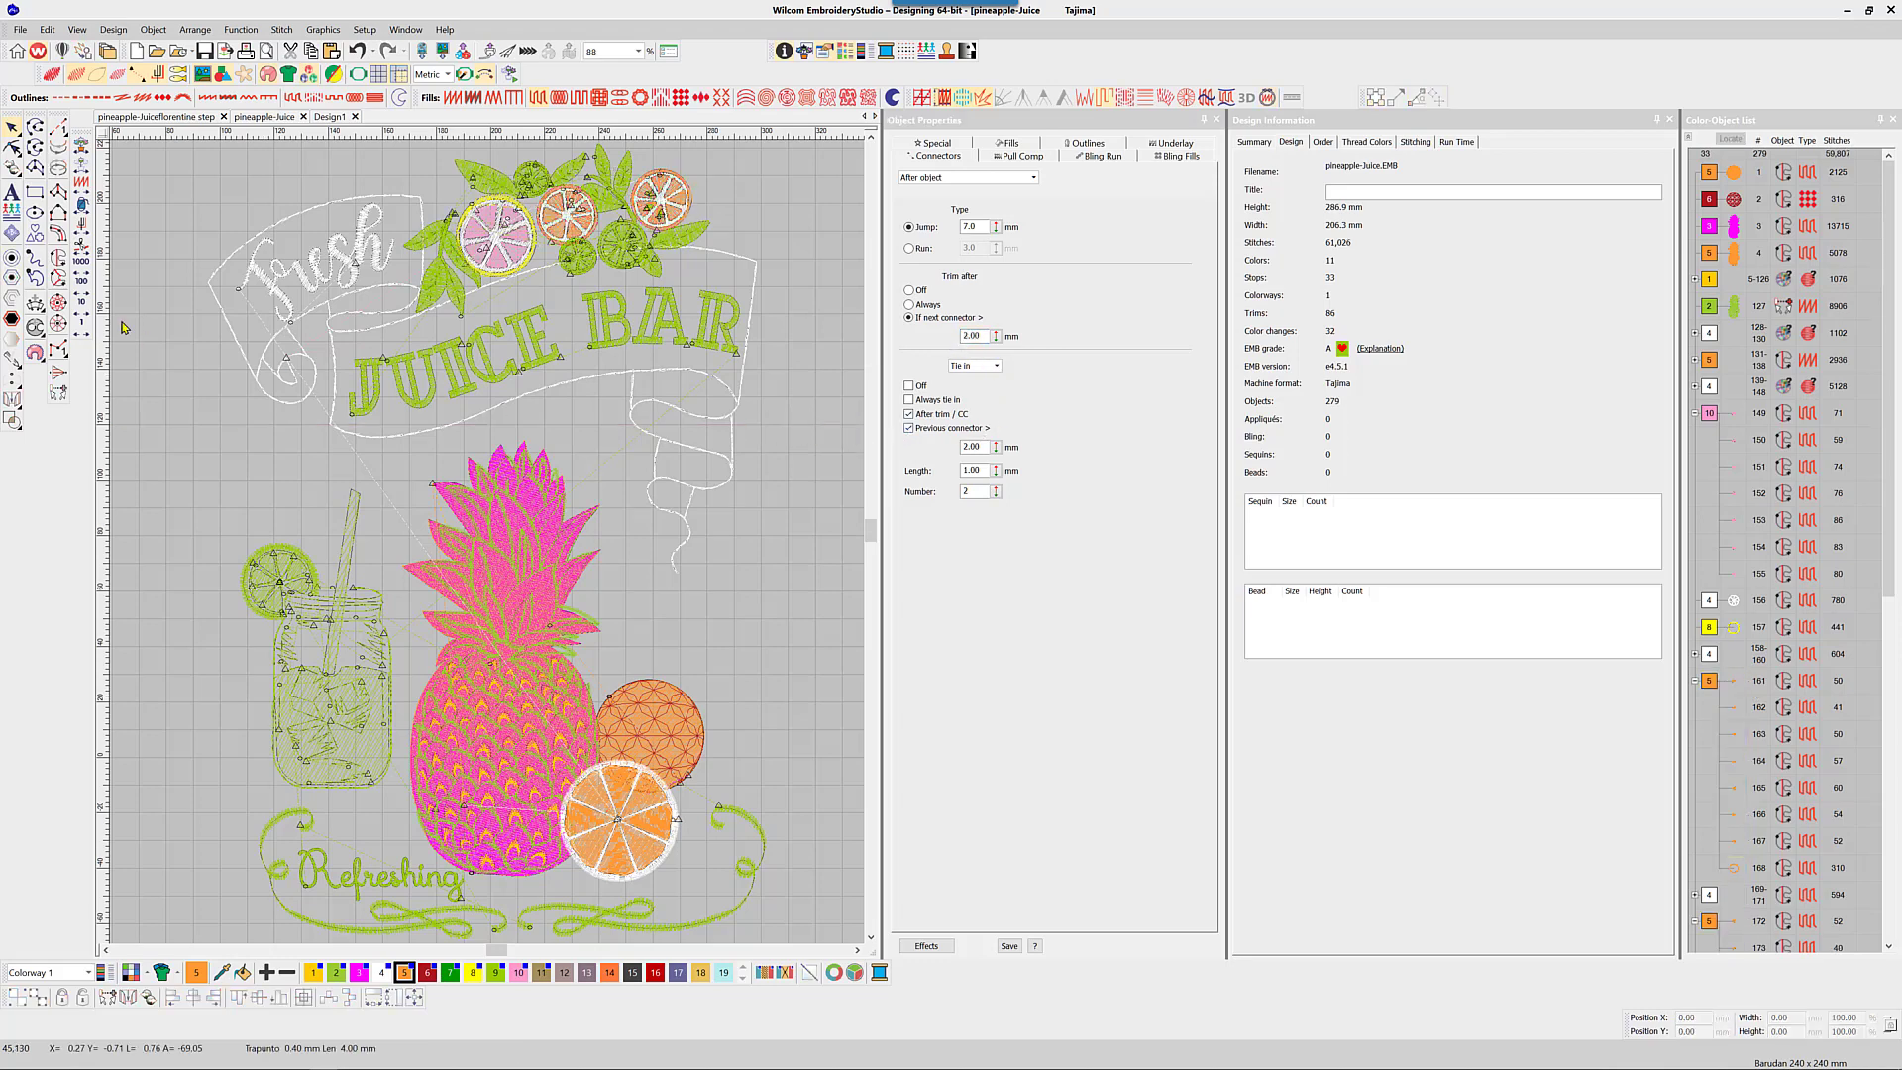
{"action": "left_click", "coordinate": [82, 250]}
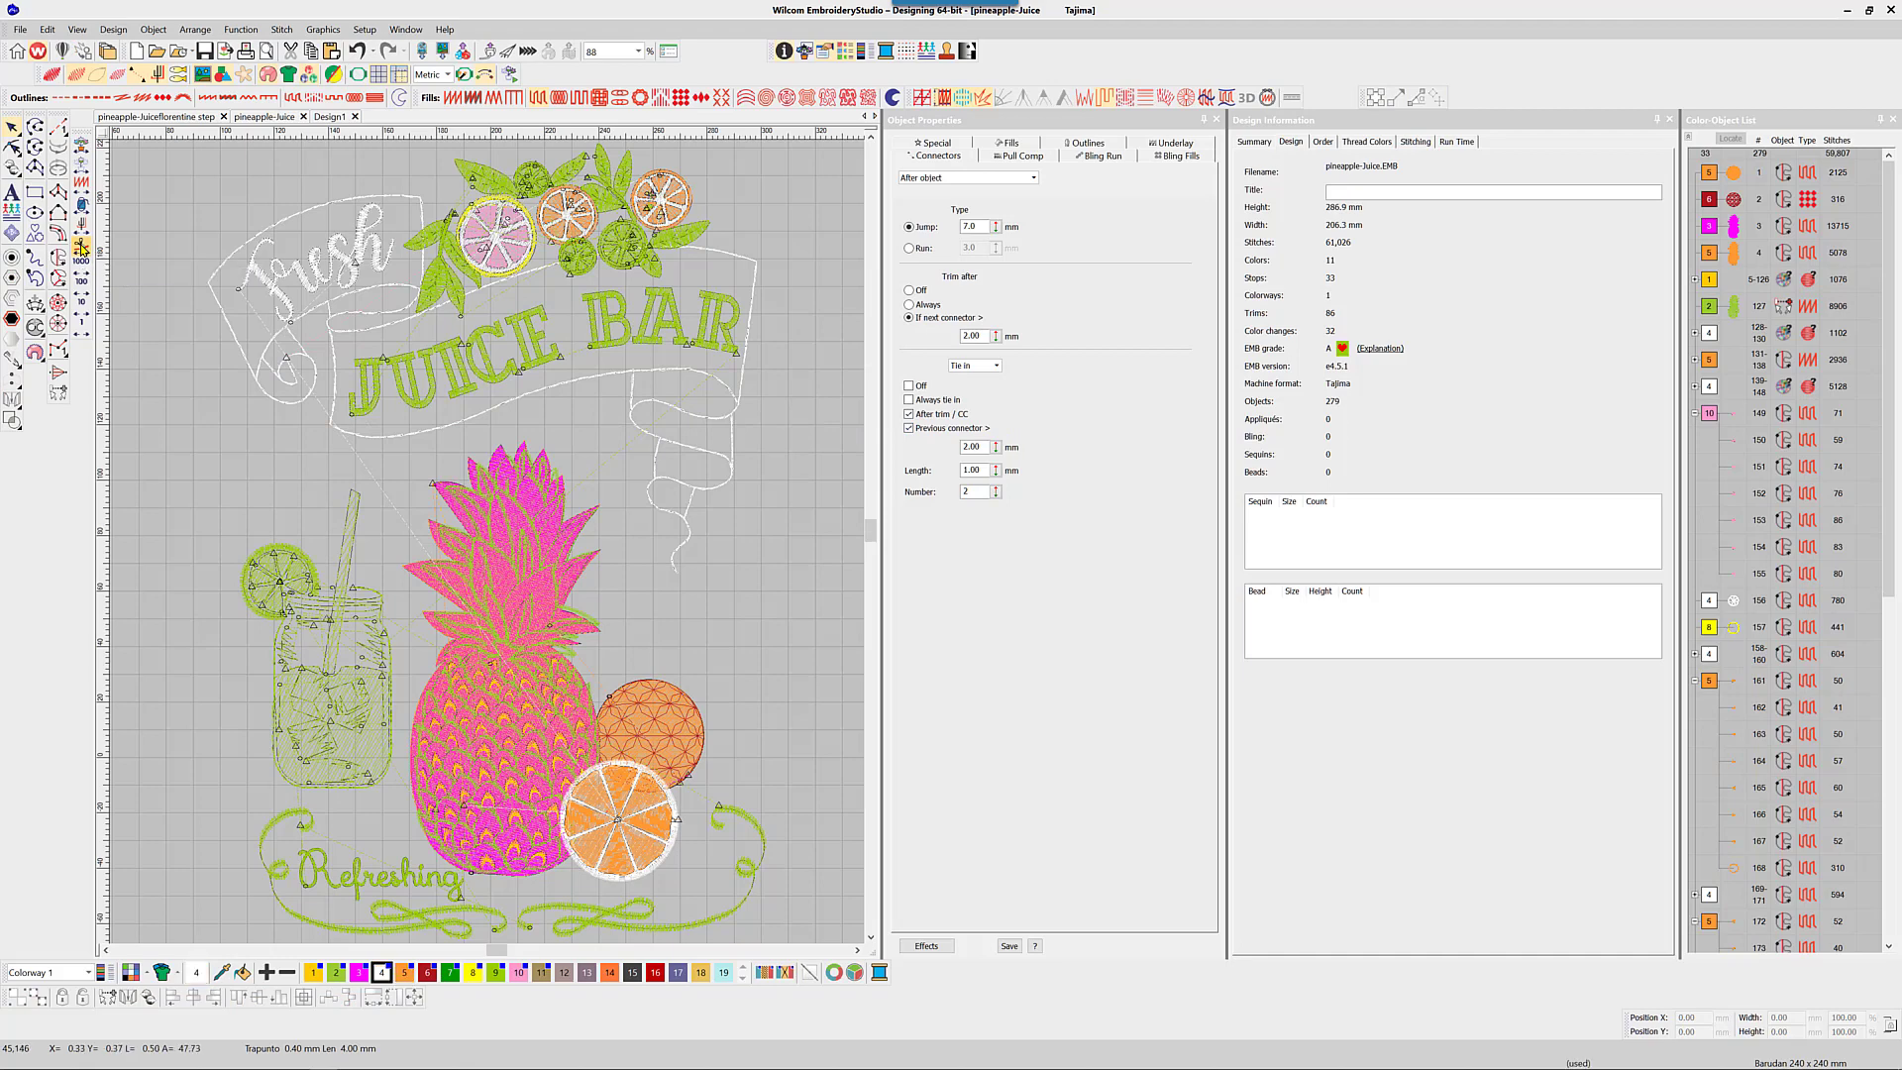
{"action": "left_click", "coordinate": [83, 250]}
{"action": "left_click", "coordinate": [82, 250]}
{"action": "left_click", "coordinate": [83, 250]}
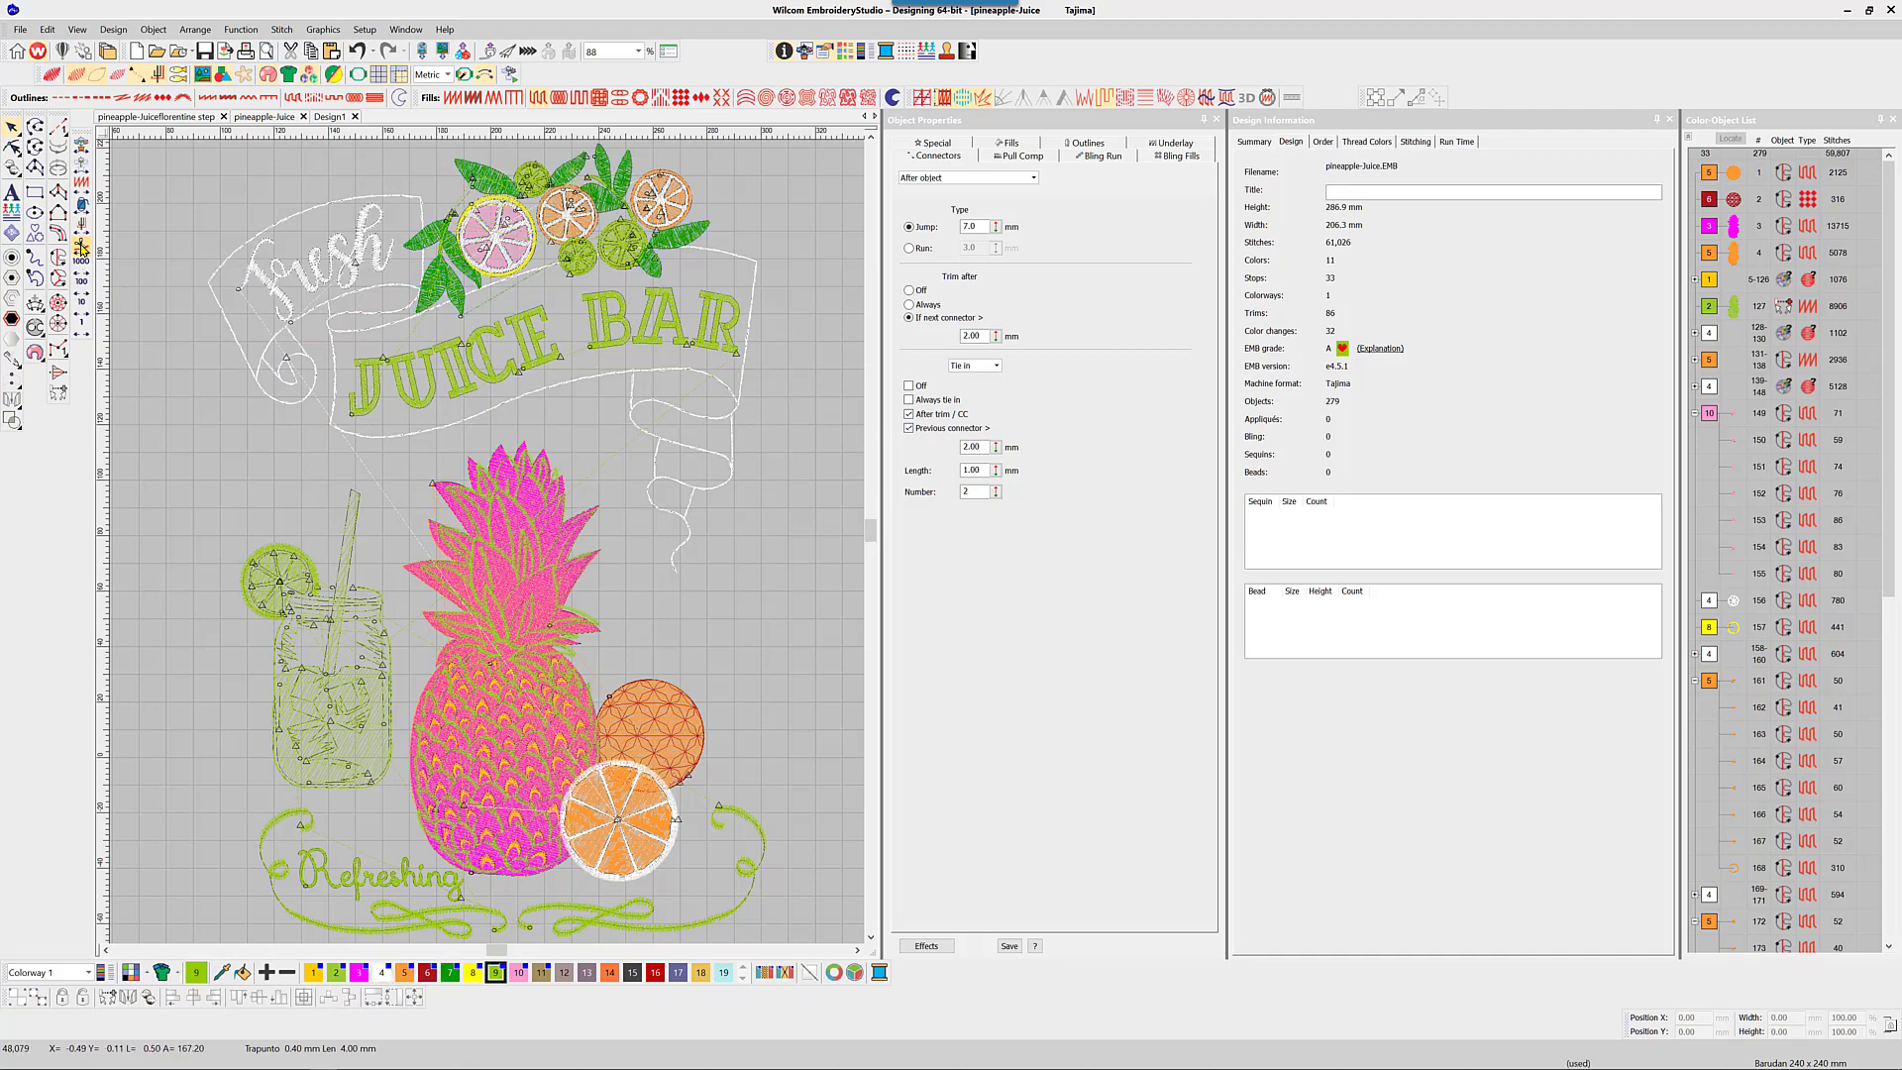
{"action": "left_click", "coordinate": [82, 250]}
{"action": "left_click", "coordinate": [82, 250]}
{"action": "left_click", "coordinate": [83, 250]}
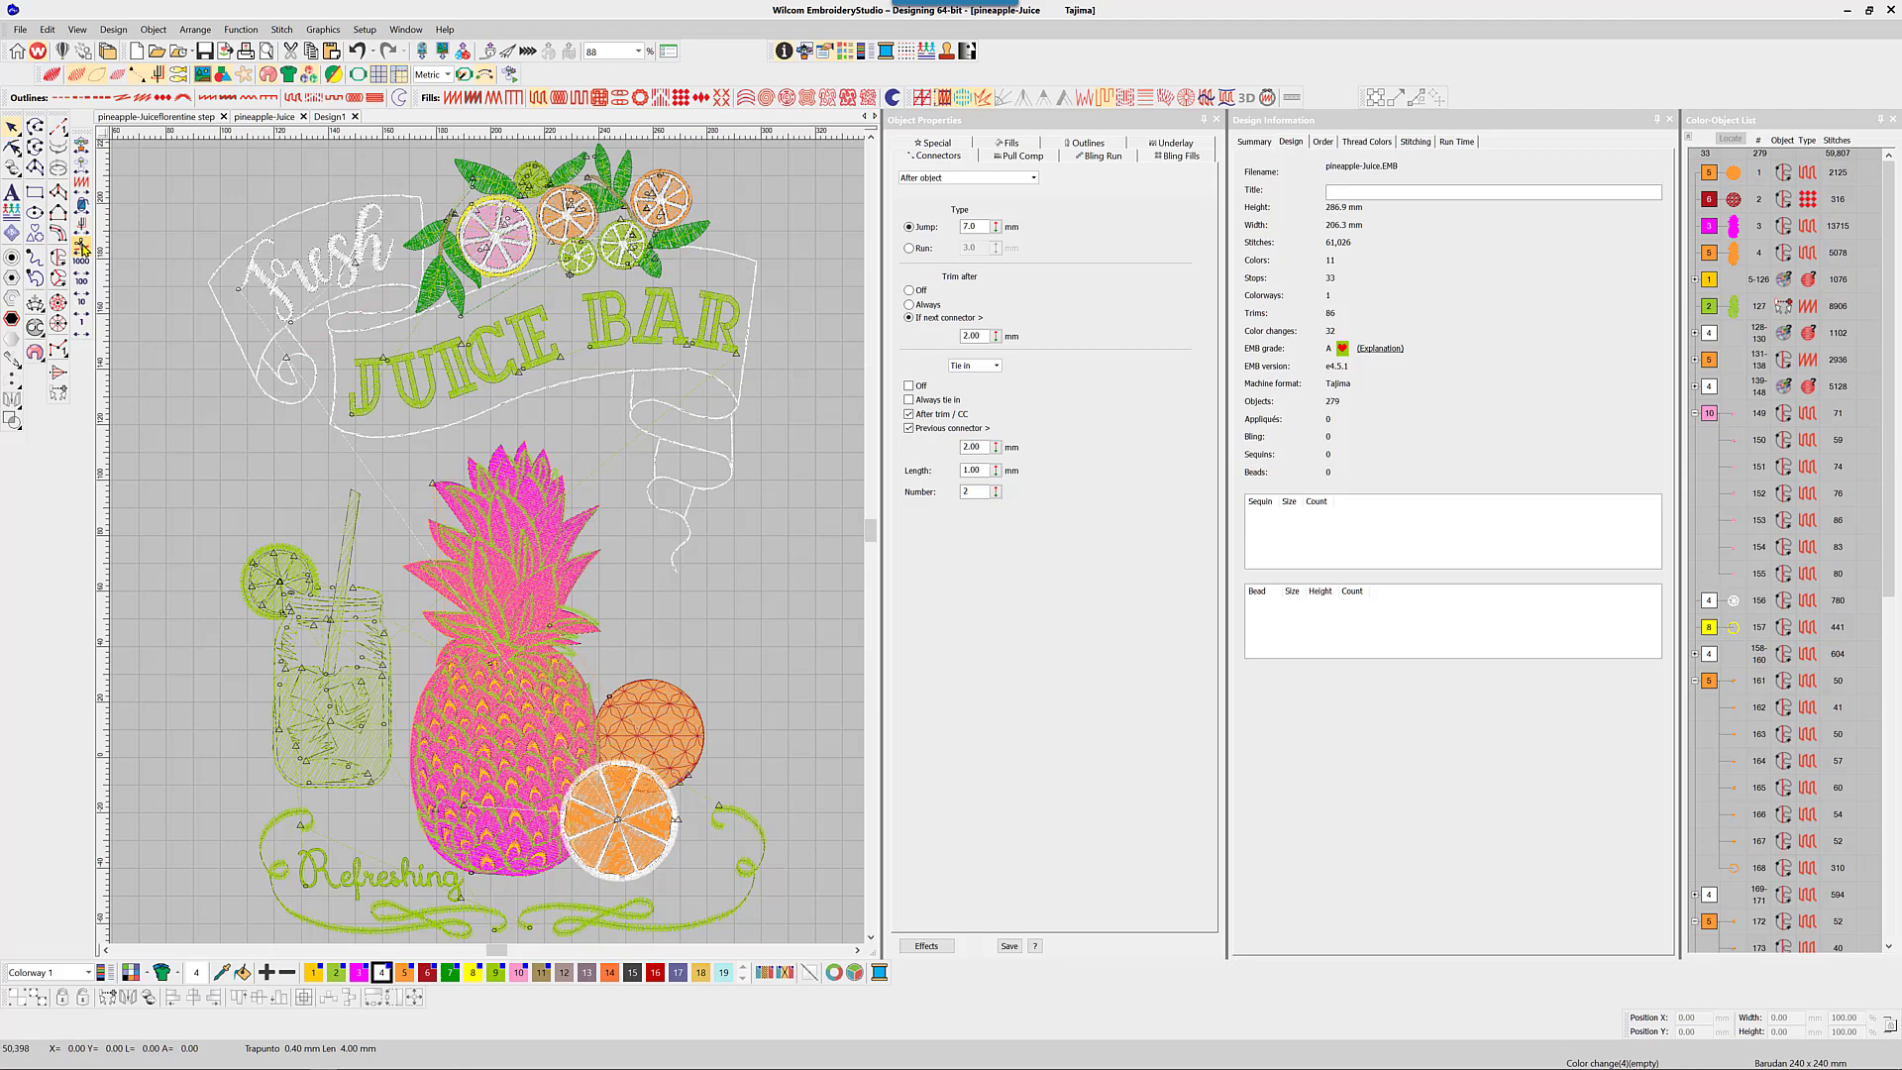
{"action": "left_click", "coordinate": [82, 250]}
Step on through the JUICE BAR letters and select the JUICE BAR lettering
{"action": "left_click", "coordinate": [82, 249]}
{"action": "left_click", "coordinate": [82, 249]}
{"action": "left_click", "coordinate": [82, 250]}
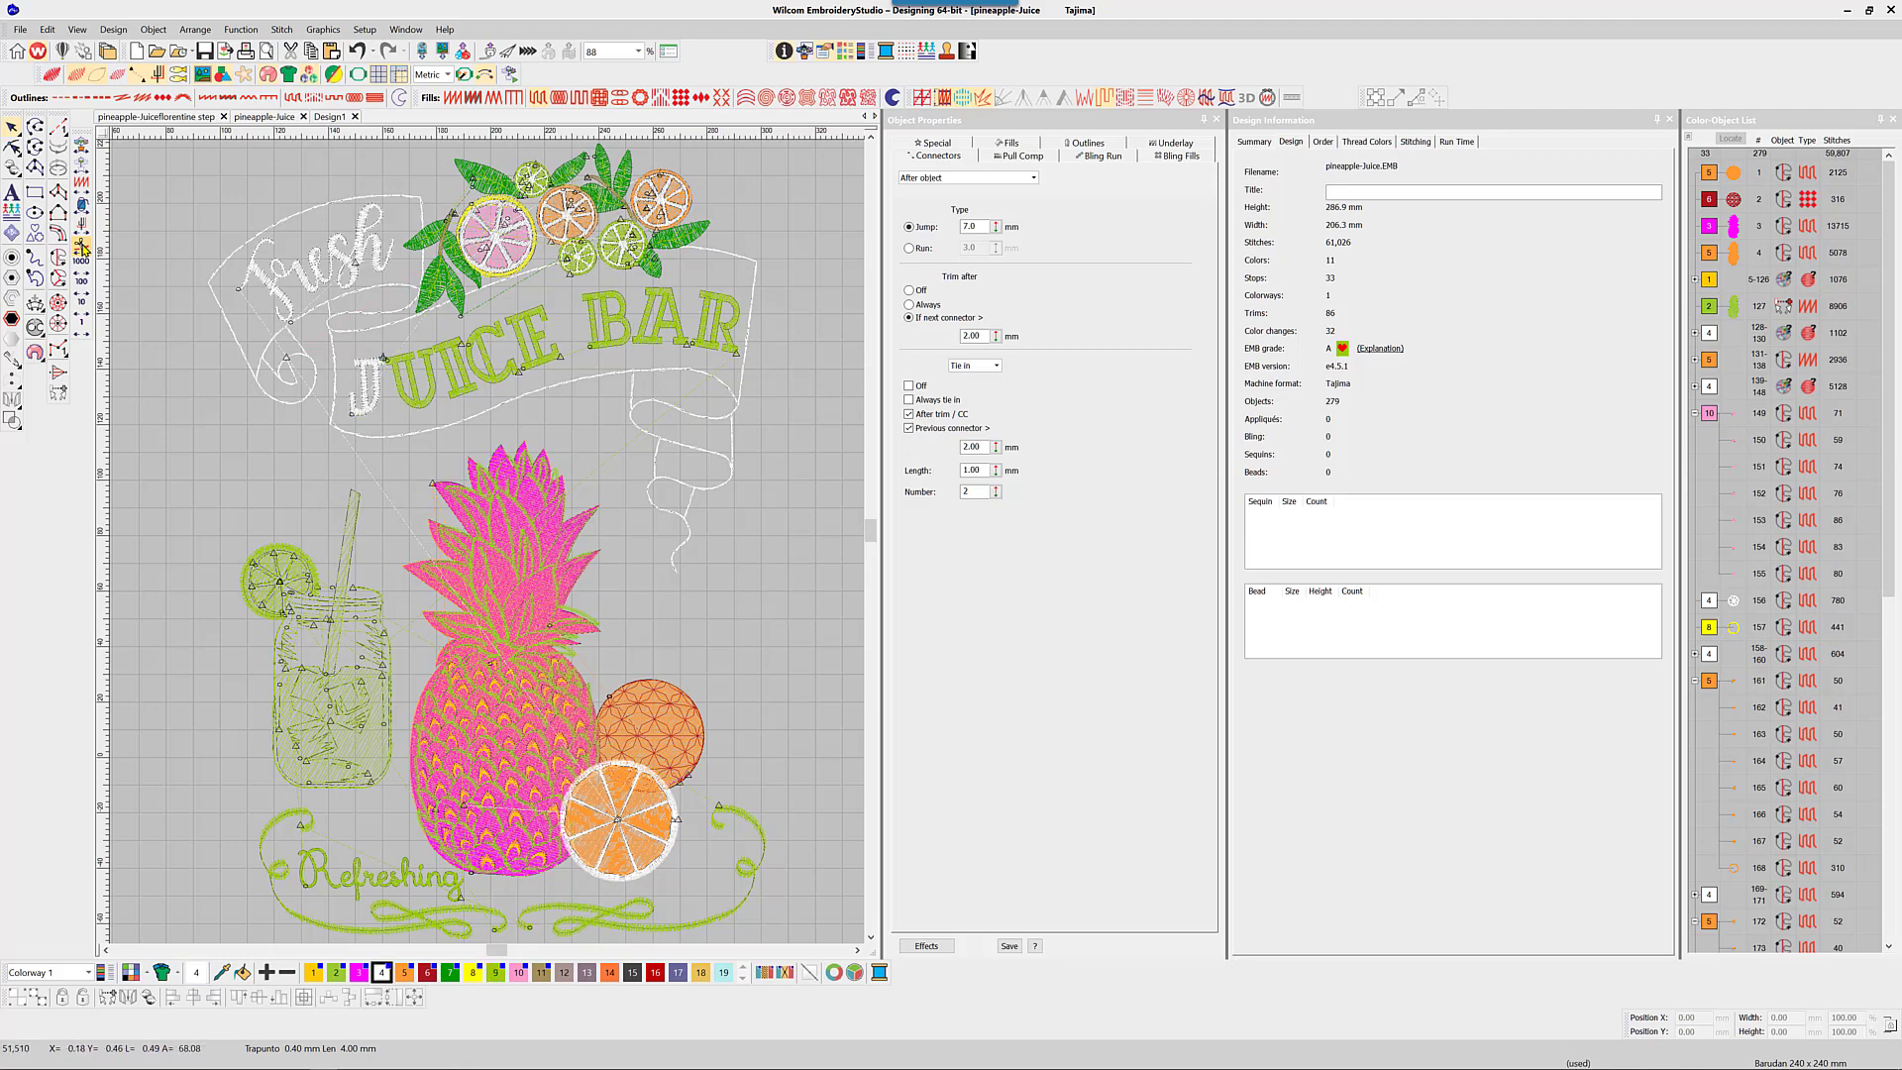
{"action": "left_click", "coordinate": [83, 249]}
{"action": "left_click", "coordinate": [83, 249]}
{"action": "left_click", "coordinate": [82, 250]}
{"action": "left_click", "coordinate": [82, 249]}
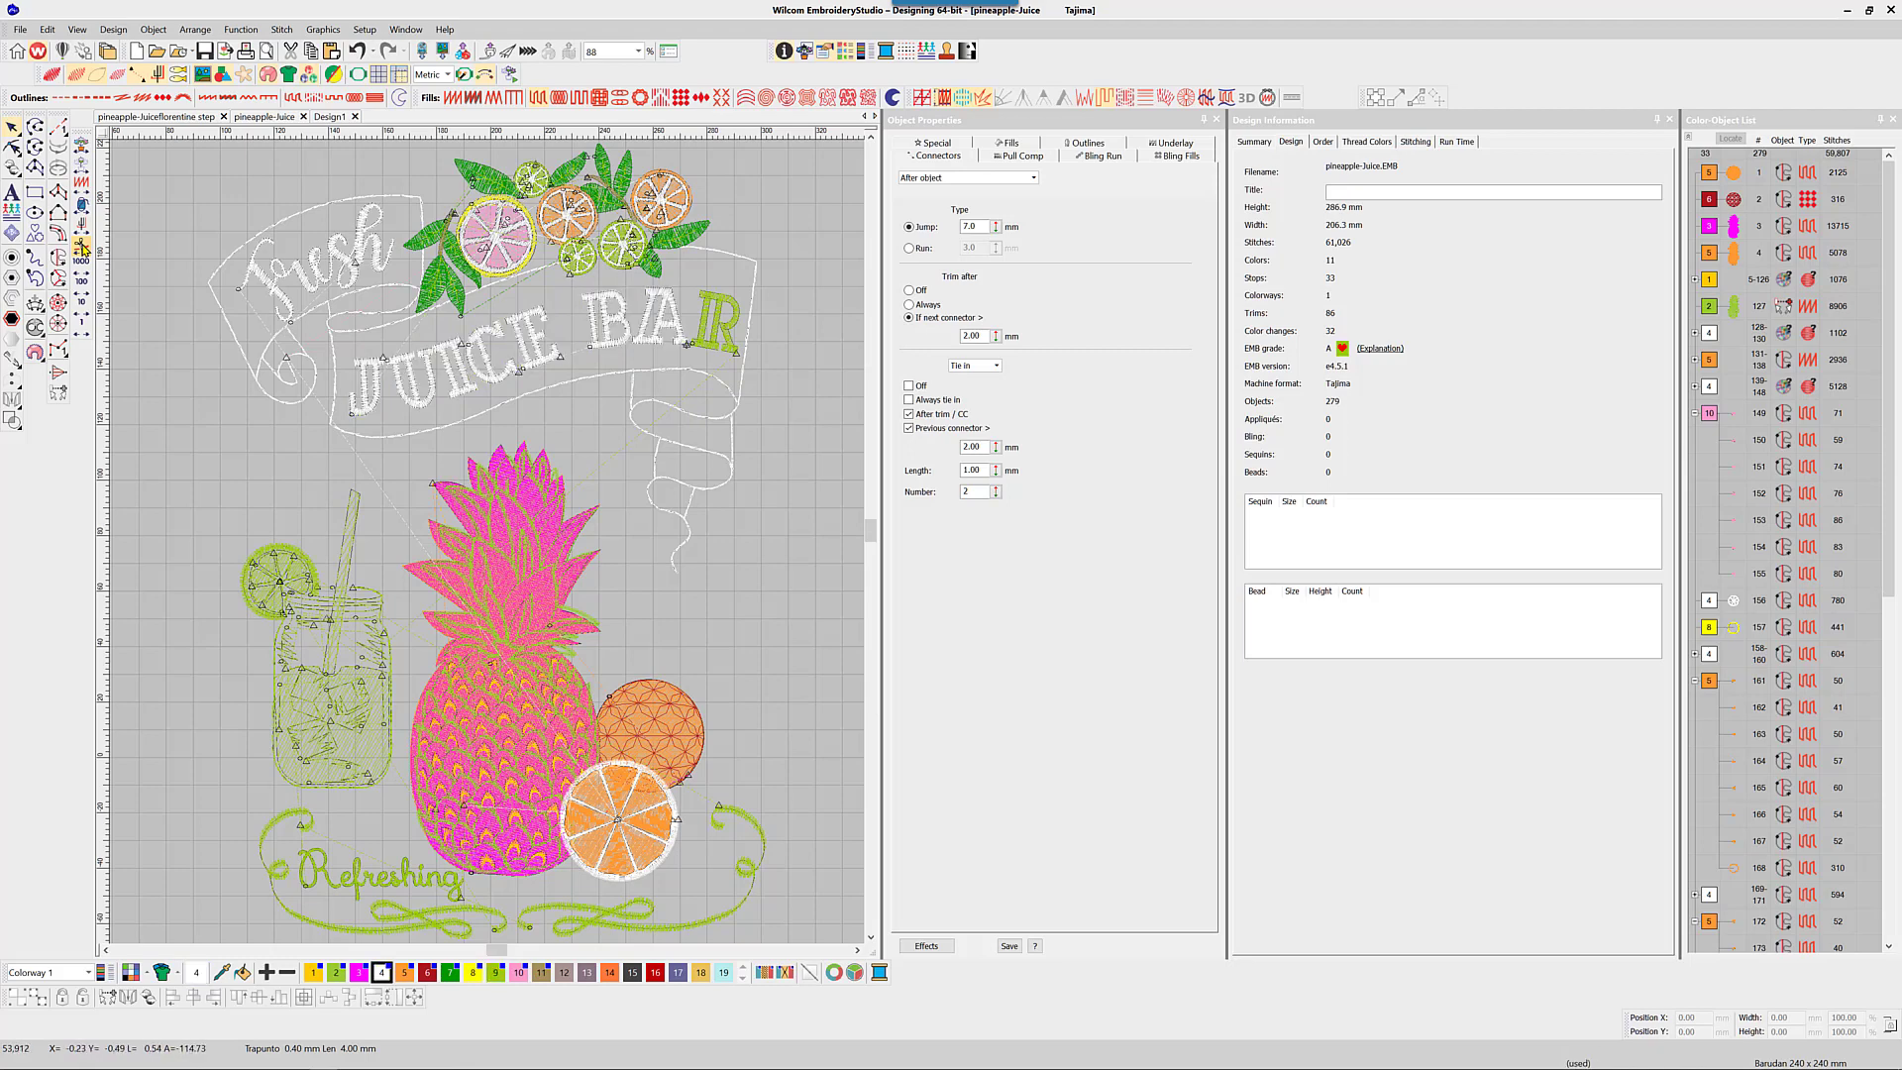
{"action": "left_click", "coordinate": [83, 250]}
{"action": "left_click", "coordinate": [82, 250]}
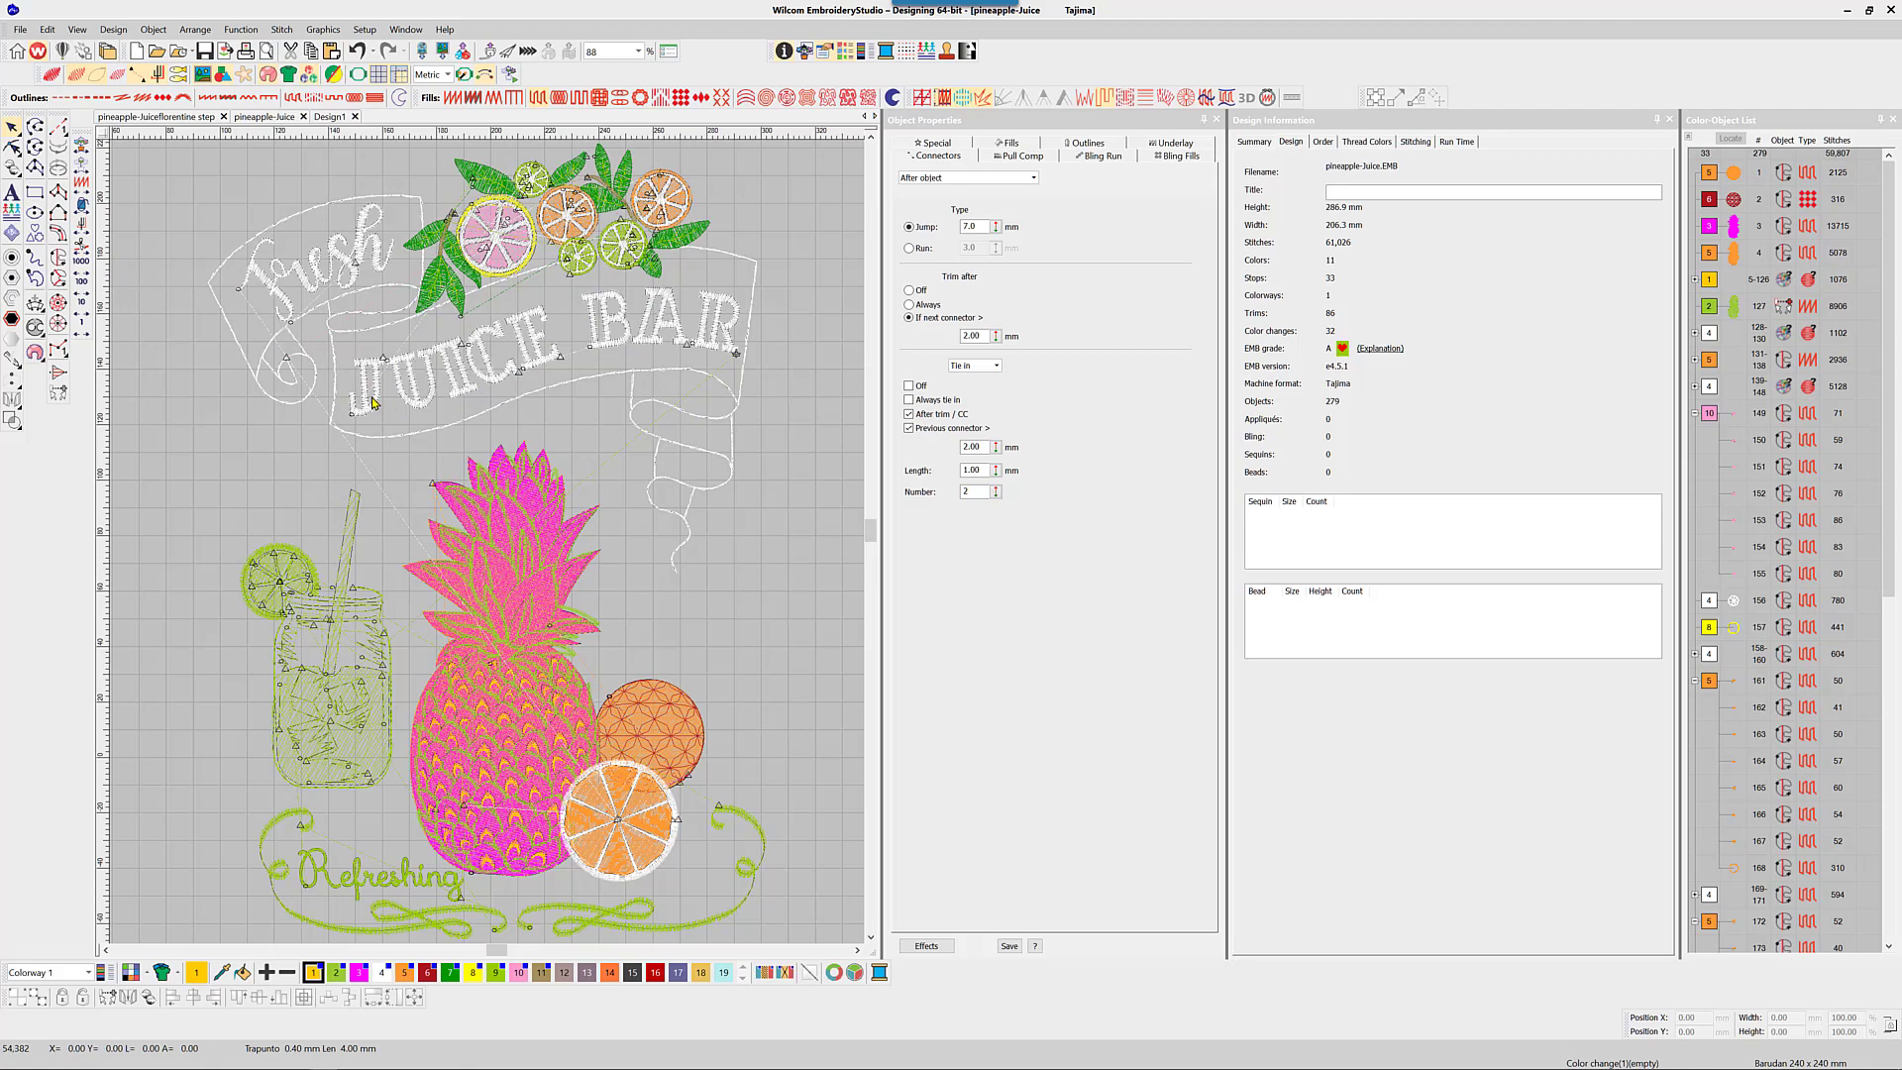
{"action": "left_click", "coordinate": [403, 400]}
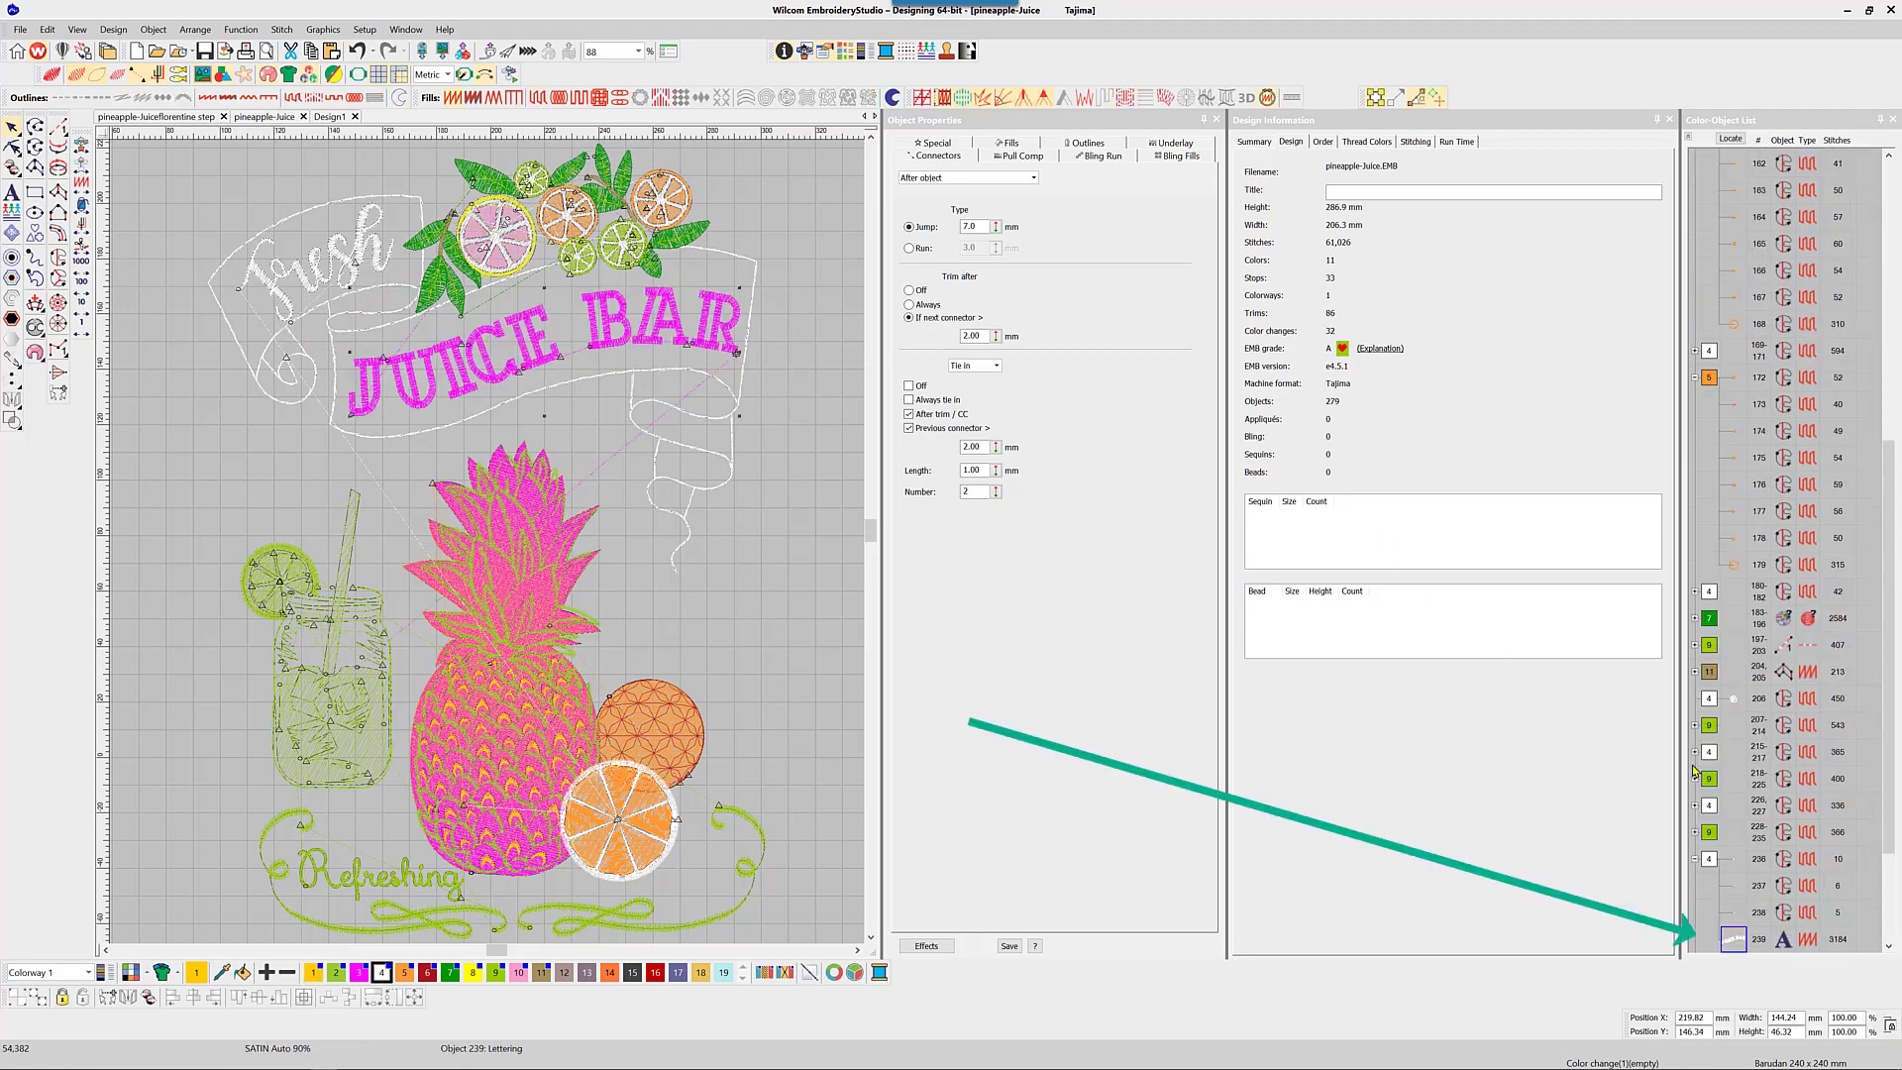
Set the lettering's connectors to Inside object with a 4.00 mm trim distance, then deselect it
{"action": "scroll", "coordinate": [1888, 800], "scroll_direction": "down", "scroll_amount": 2}
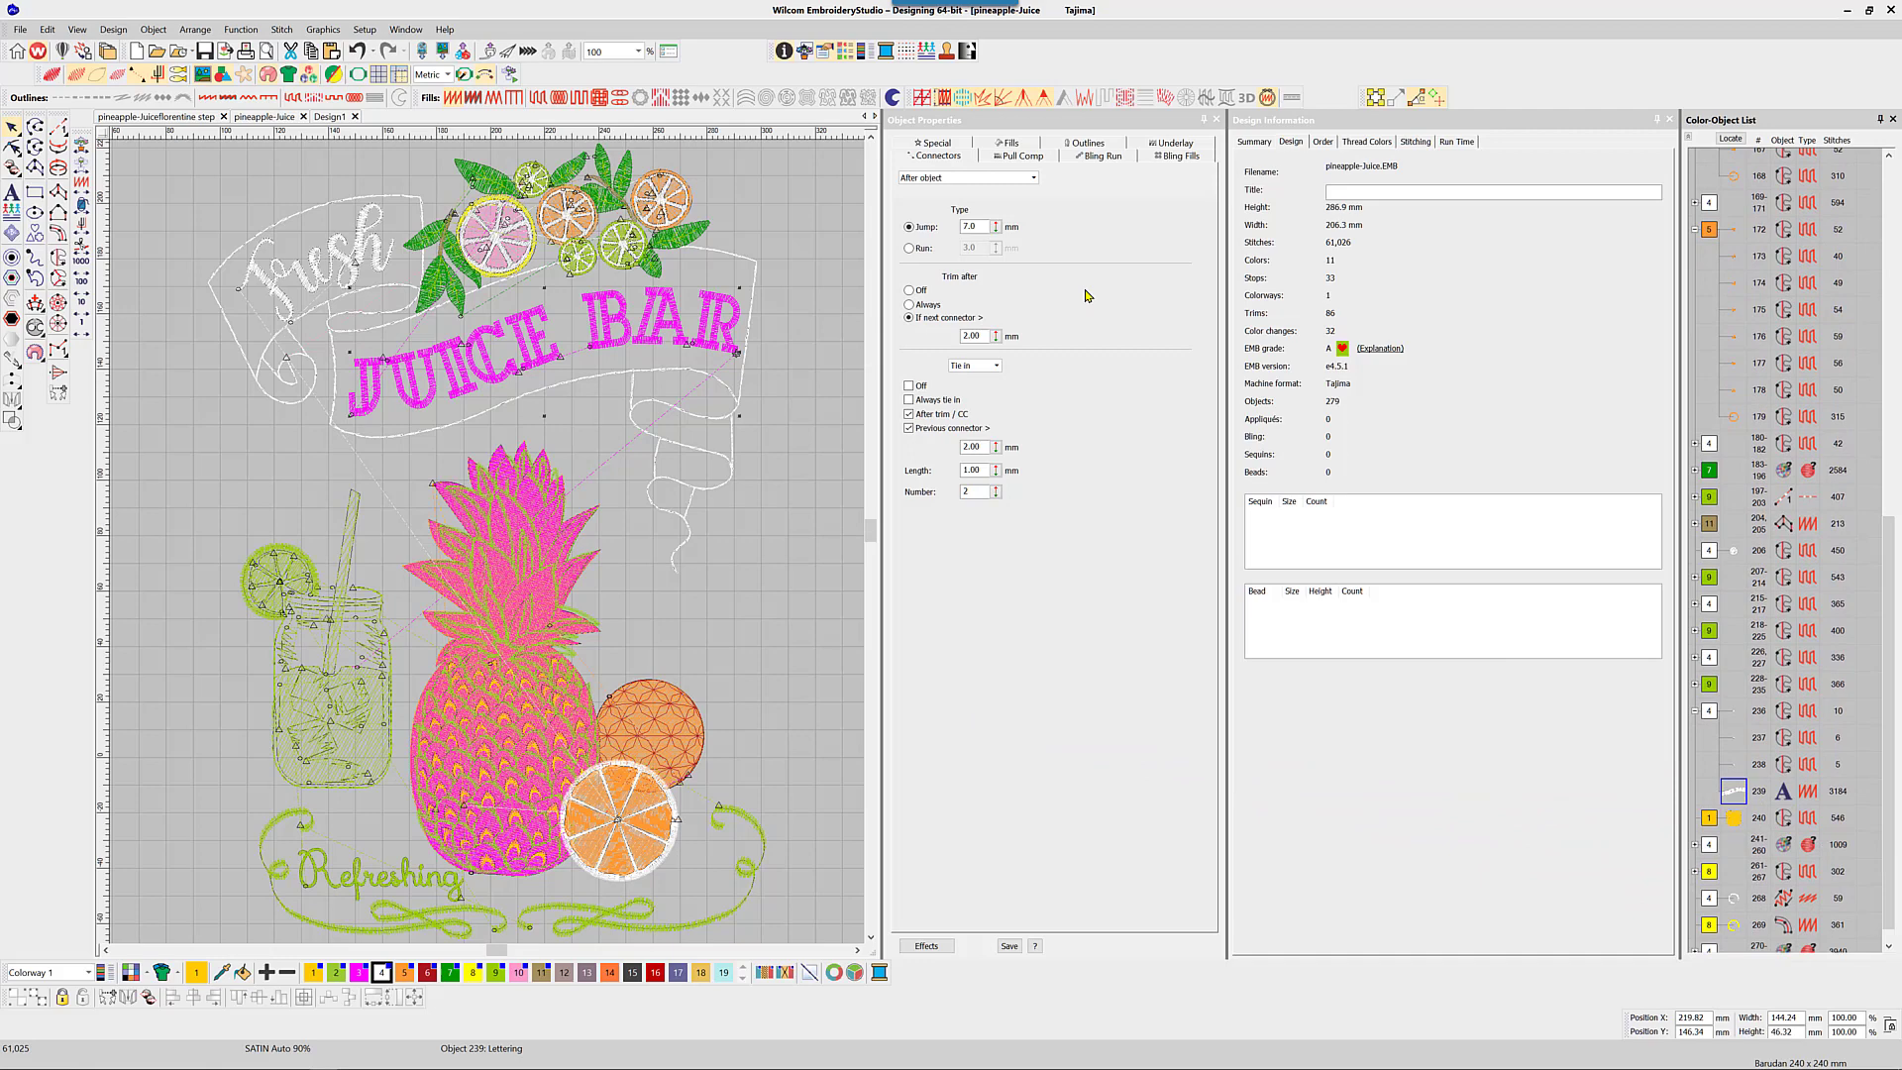
{"action": "left_click", "coordinate": [1033, 179]}
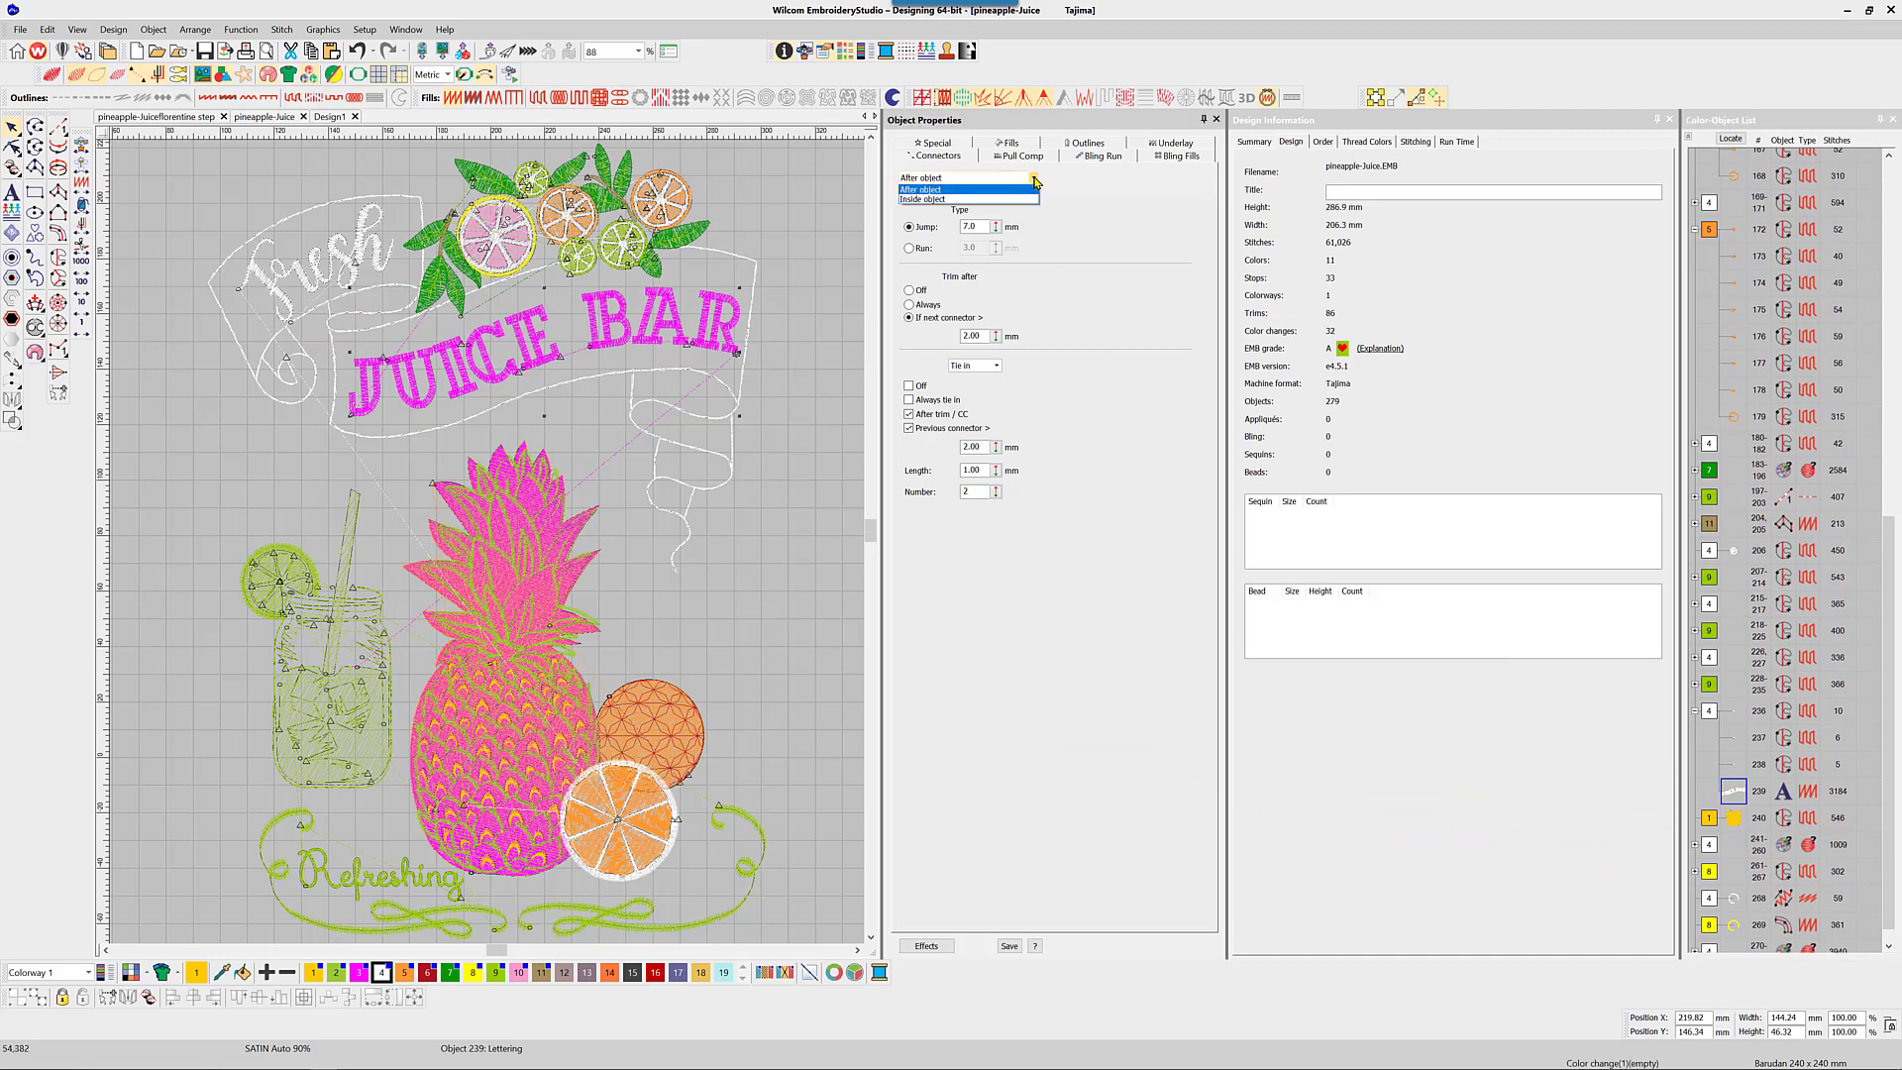
{"action": "left_click", "coordinate": [961, 199]}
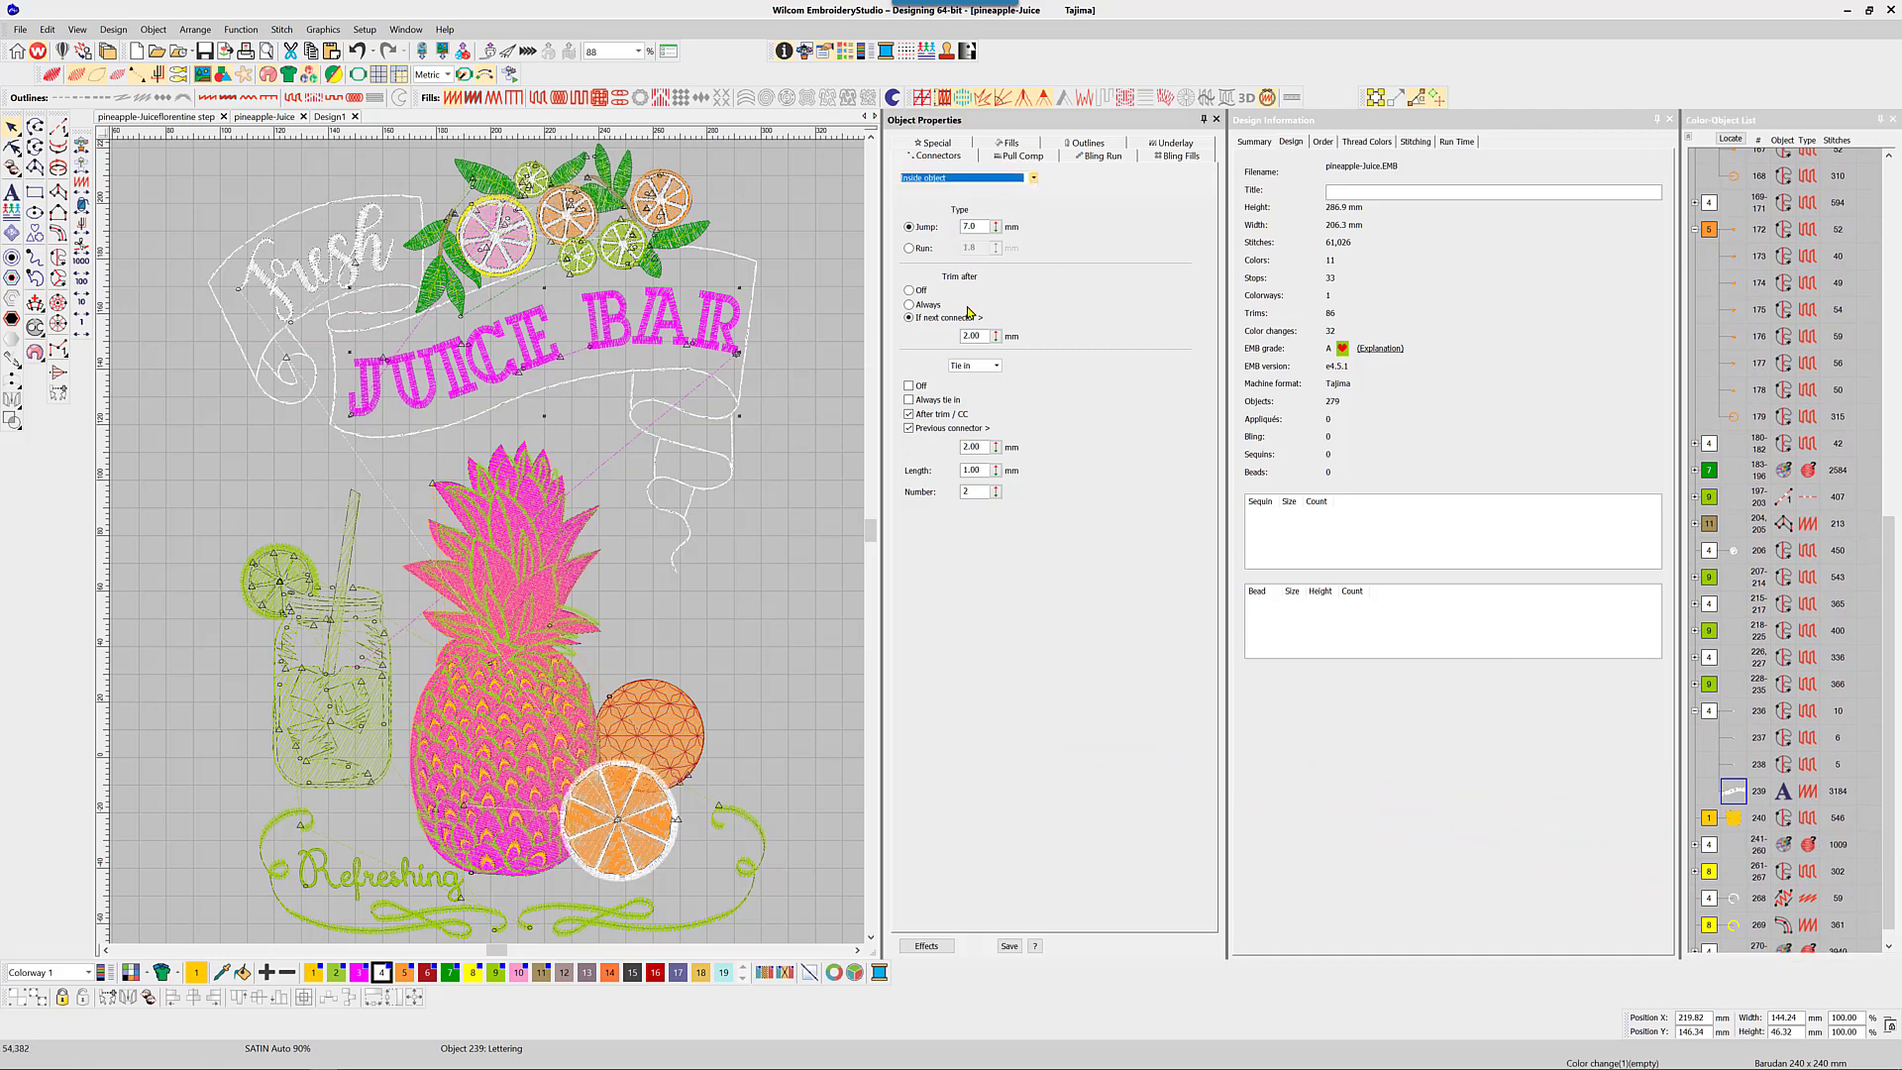
{"action": "left_click_drag", "start_coordinate": [986, 337], "coordinate": [916, 348]}
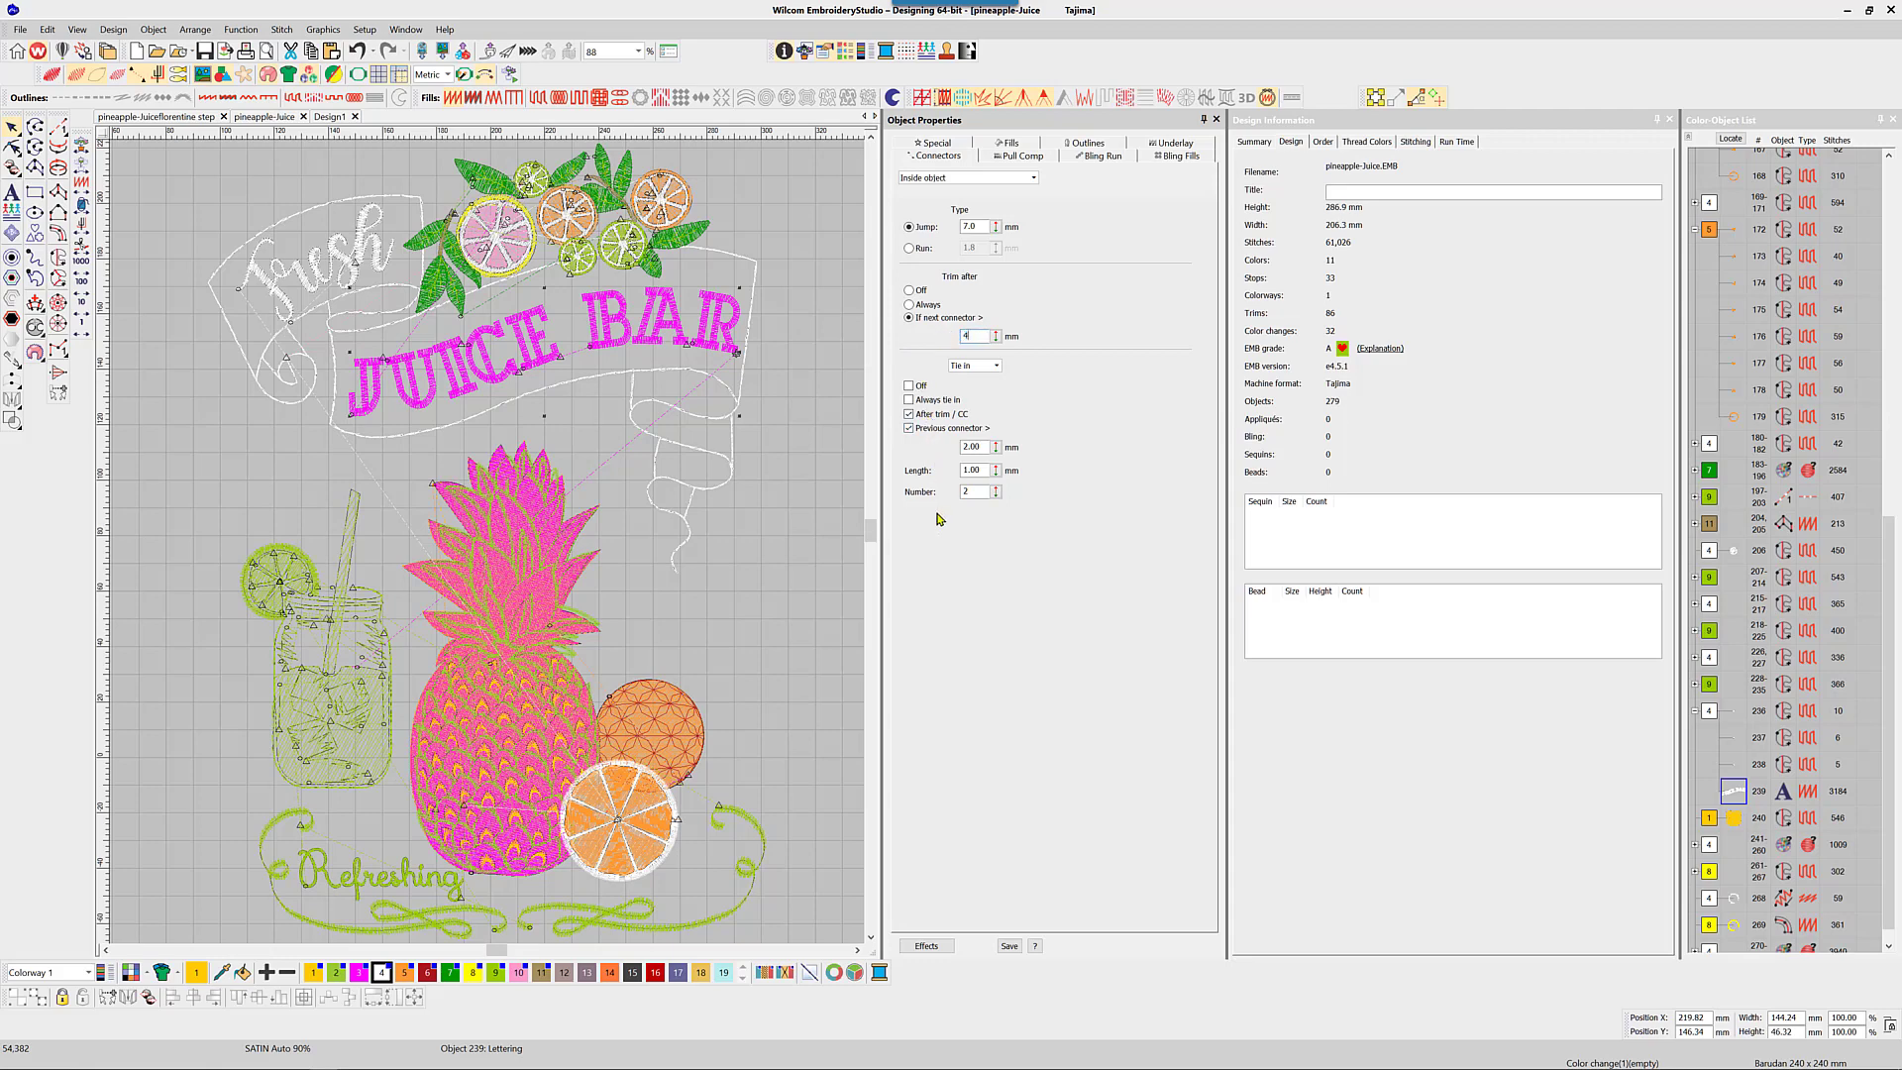
{"action": "key", "text": "Return"}
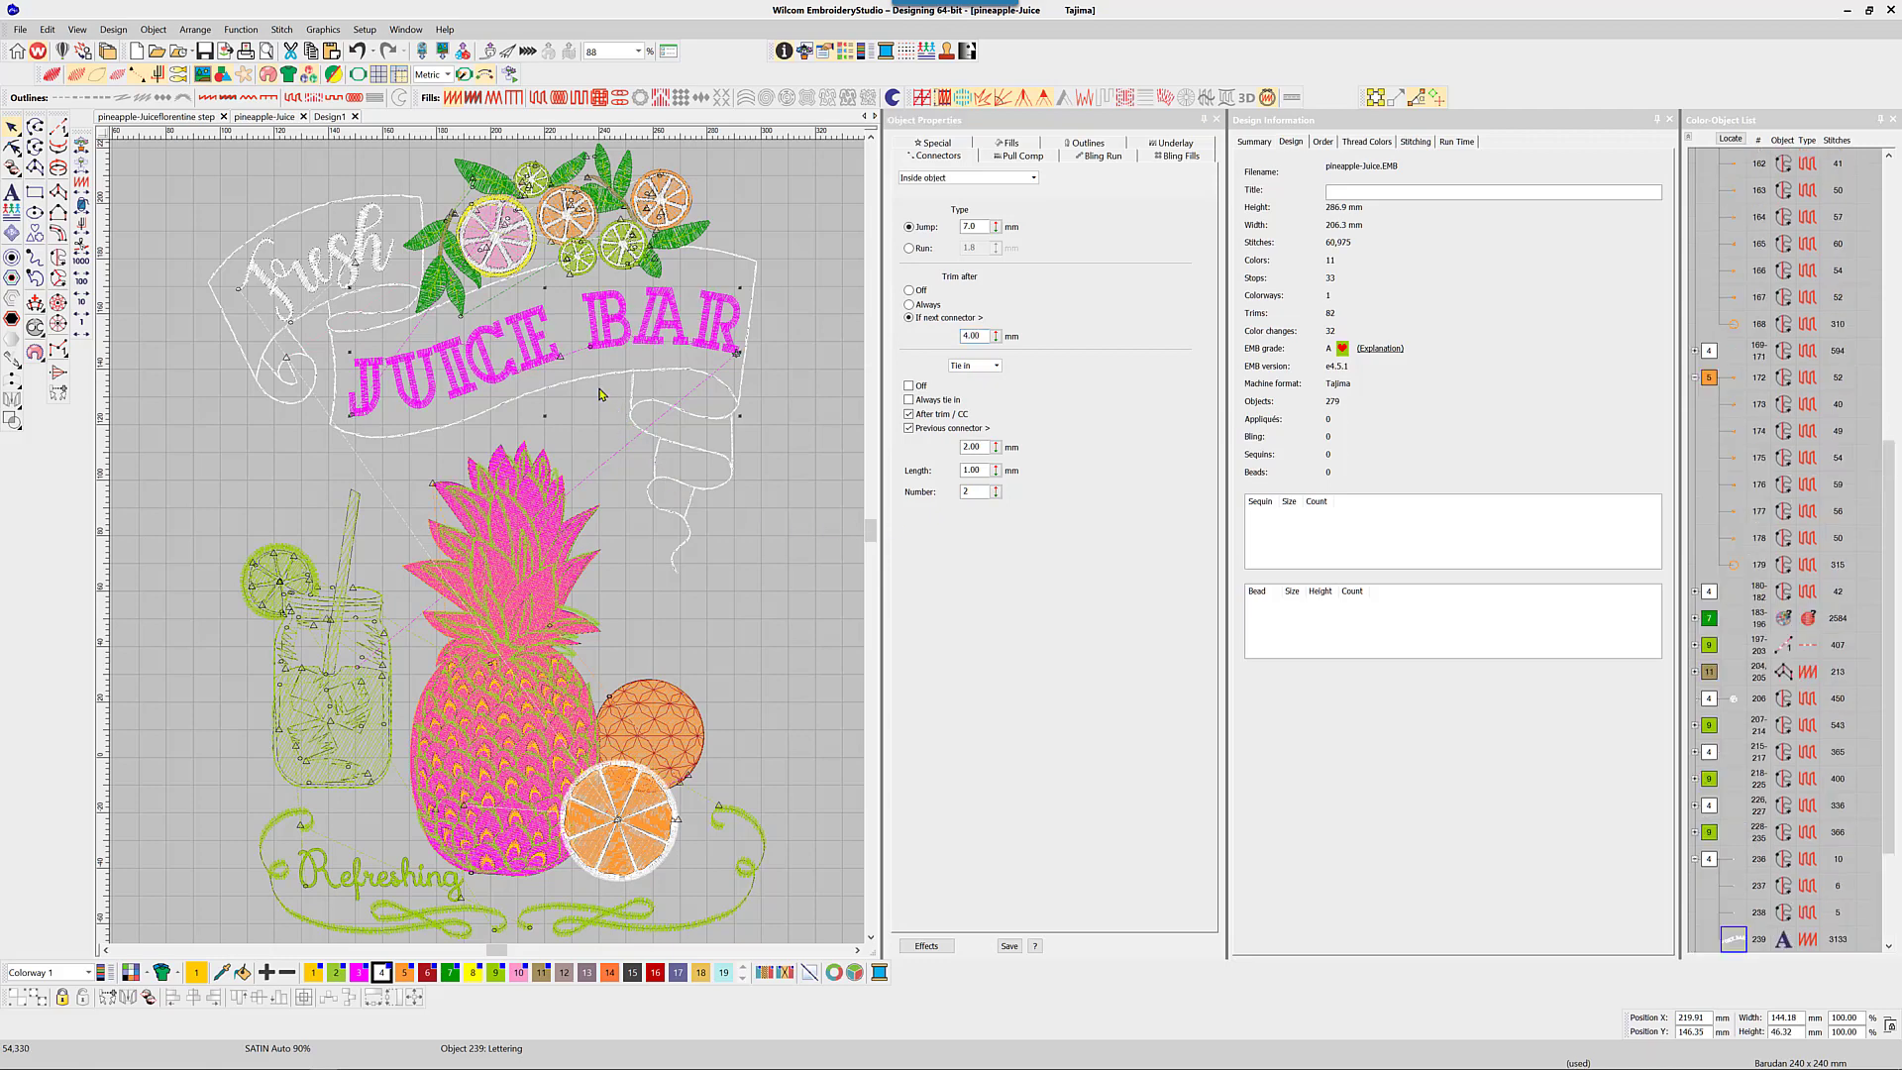
{"action": "key", "text": "Escape"}
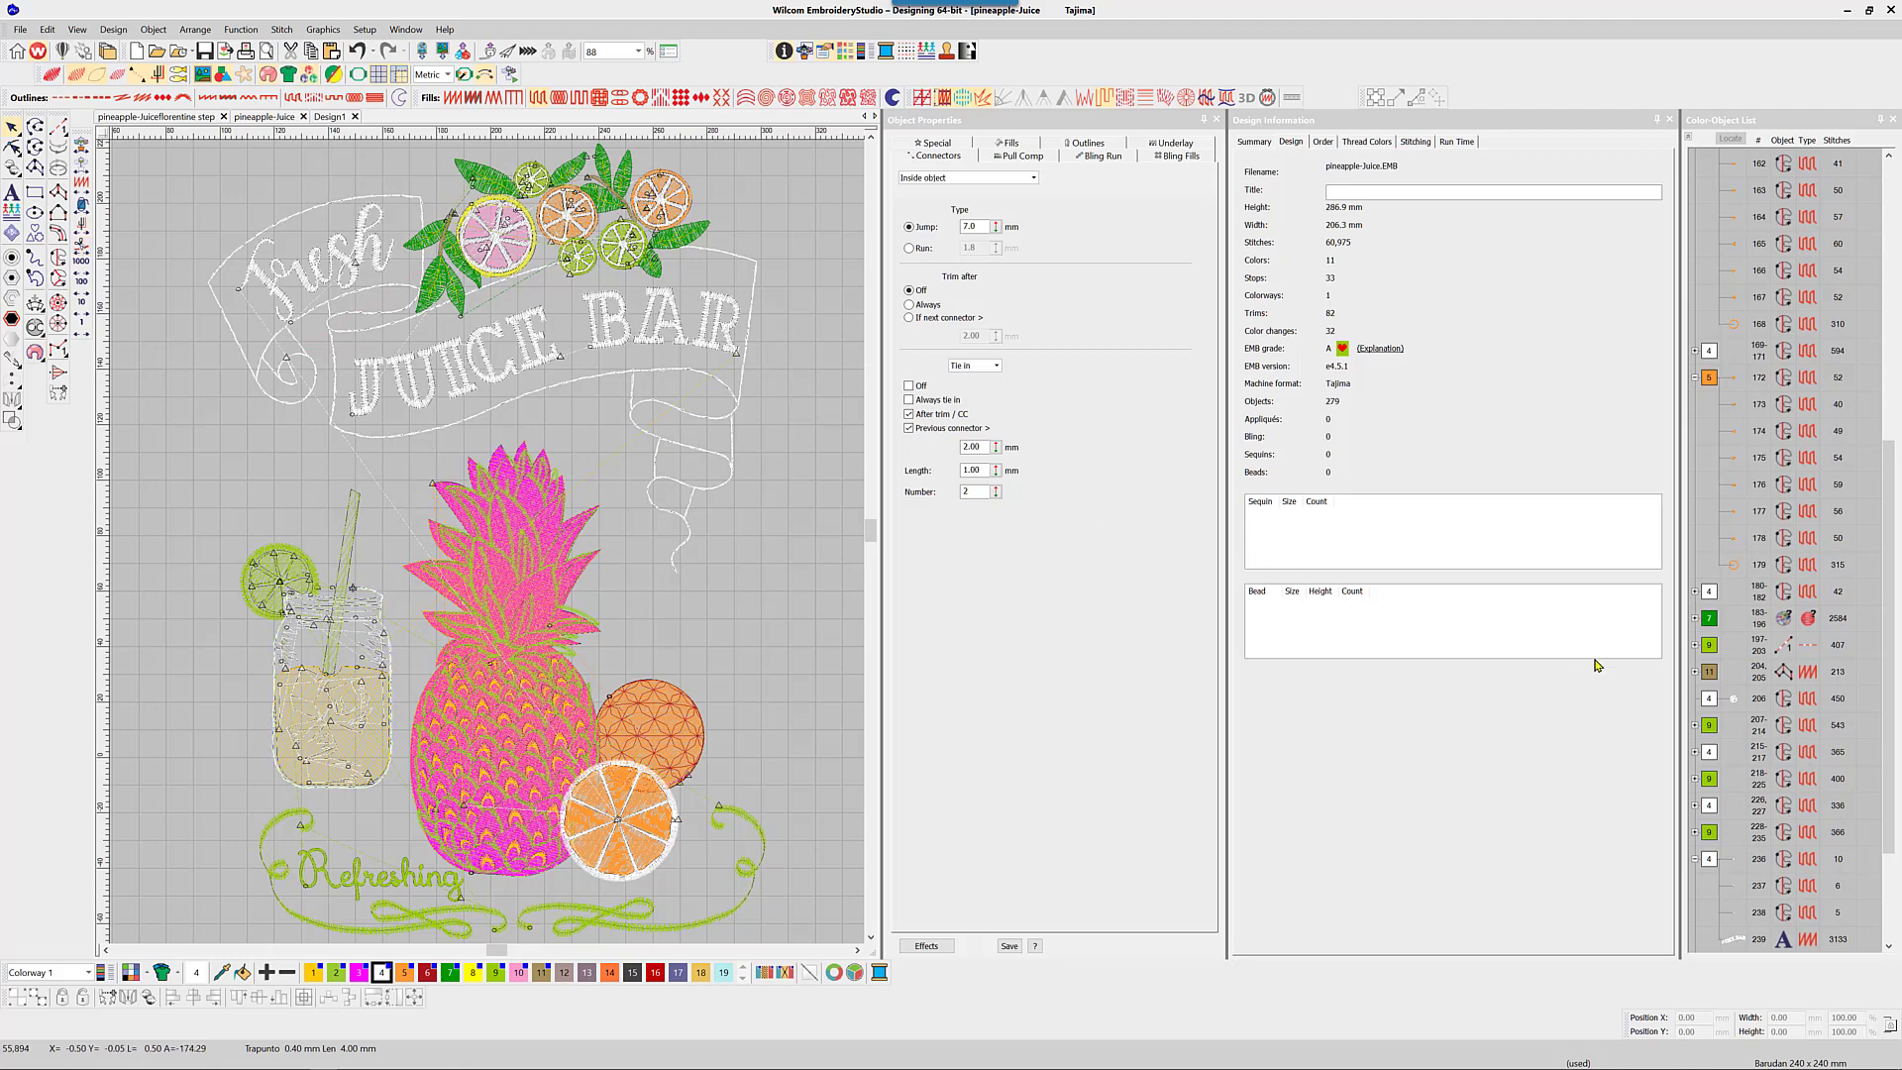
Show the Sequence toolbar from Window > Toolbars, move it left beside the design, and zoom in on the jar
{"action": "left_click", "coordinate": [403, 30]}
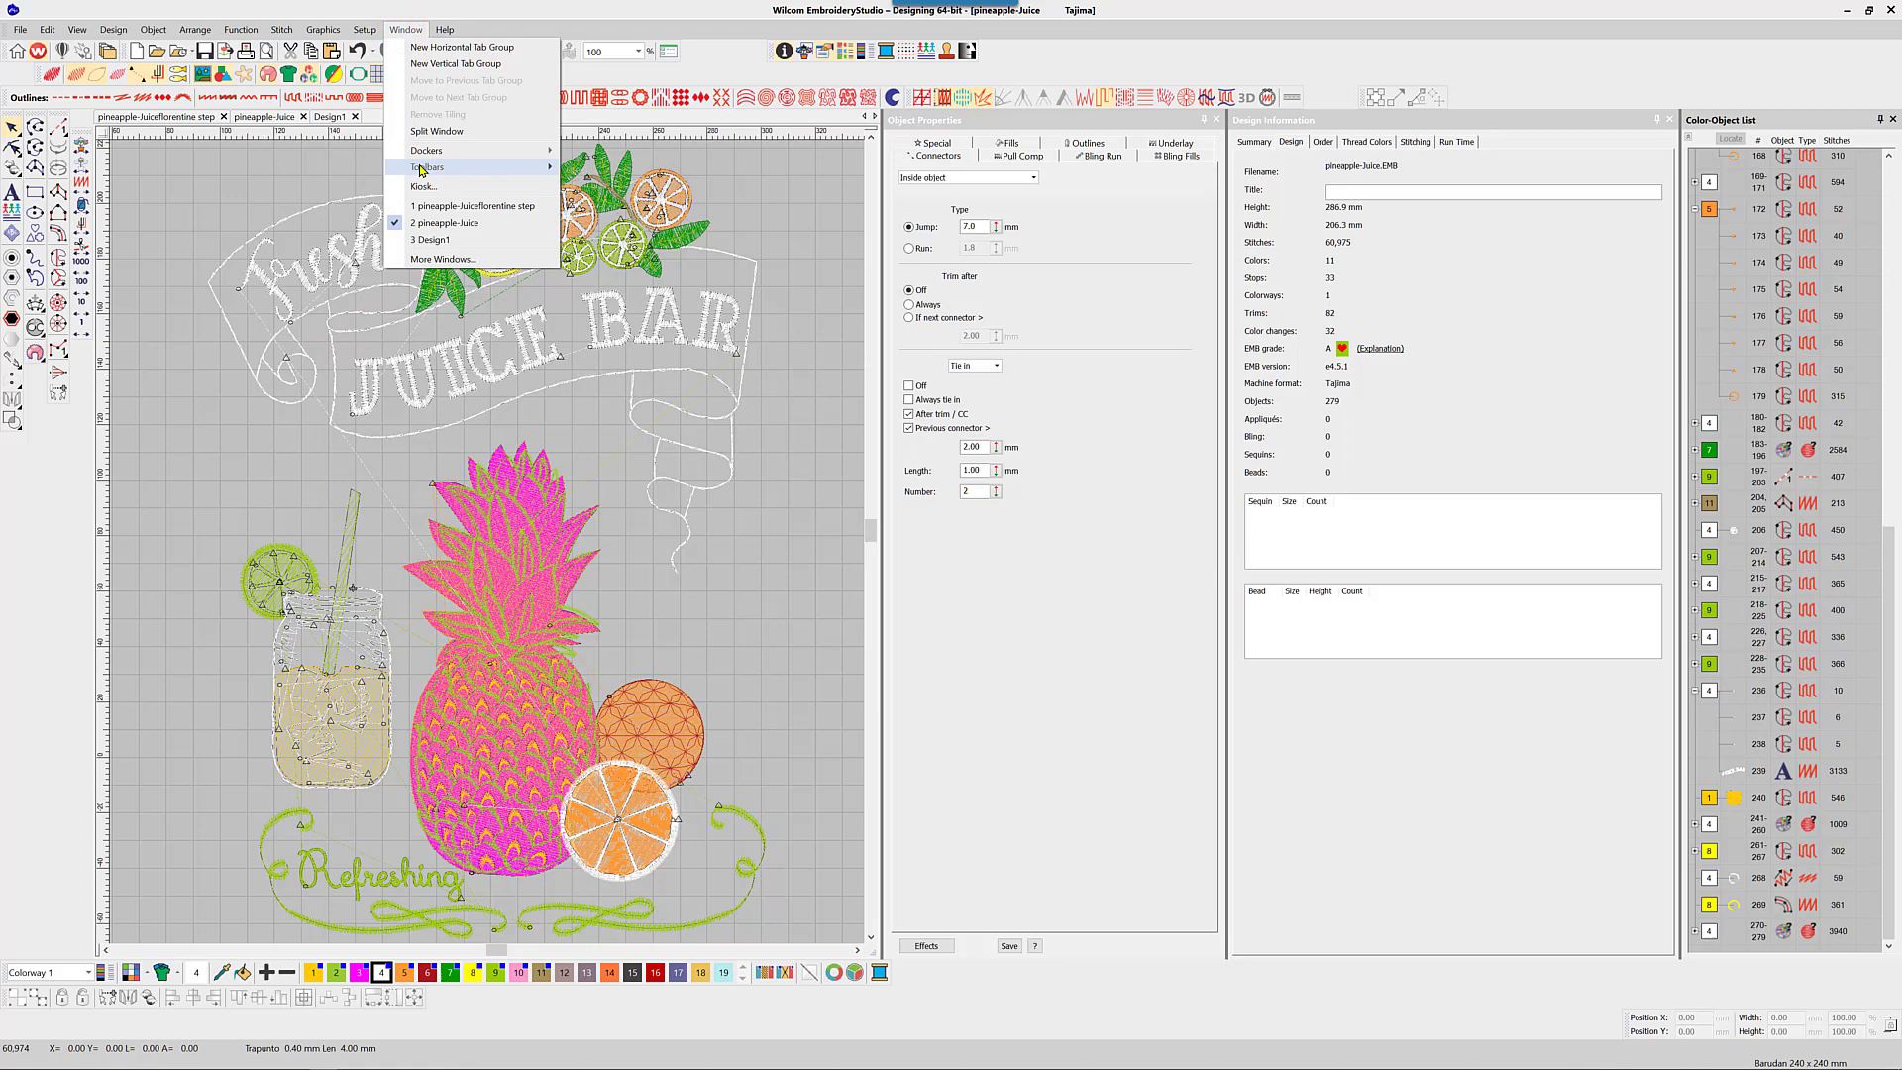
{"action": "mouse_move", "coordinate": [453, 169]}
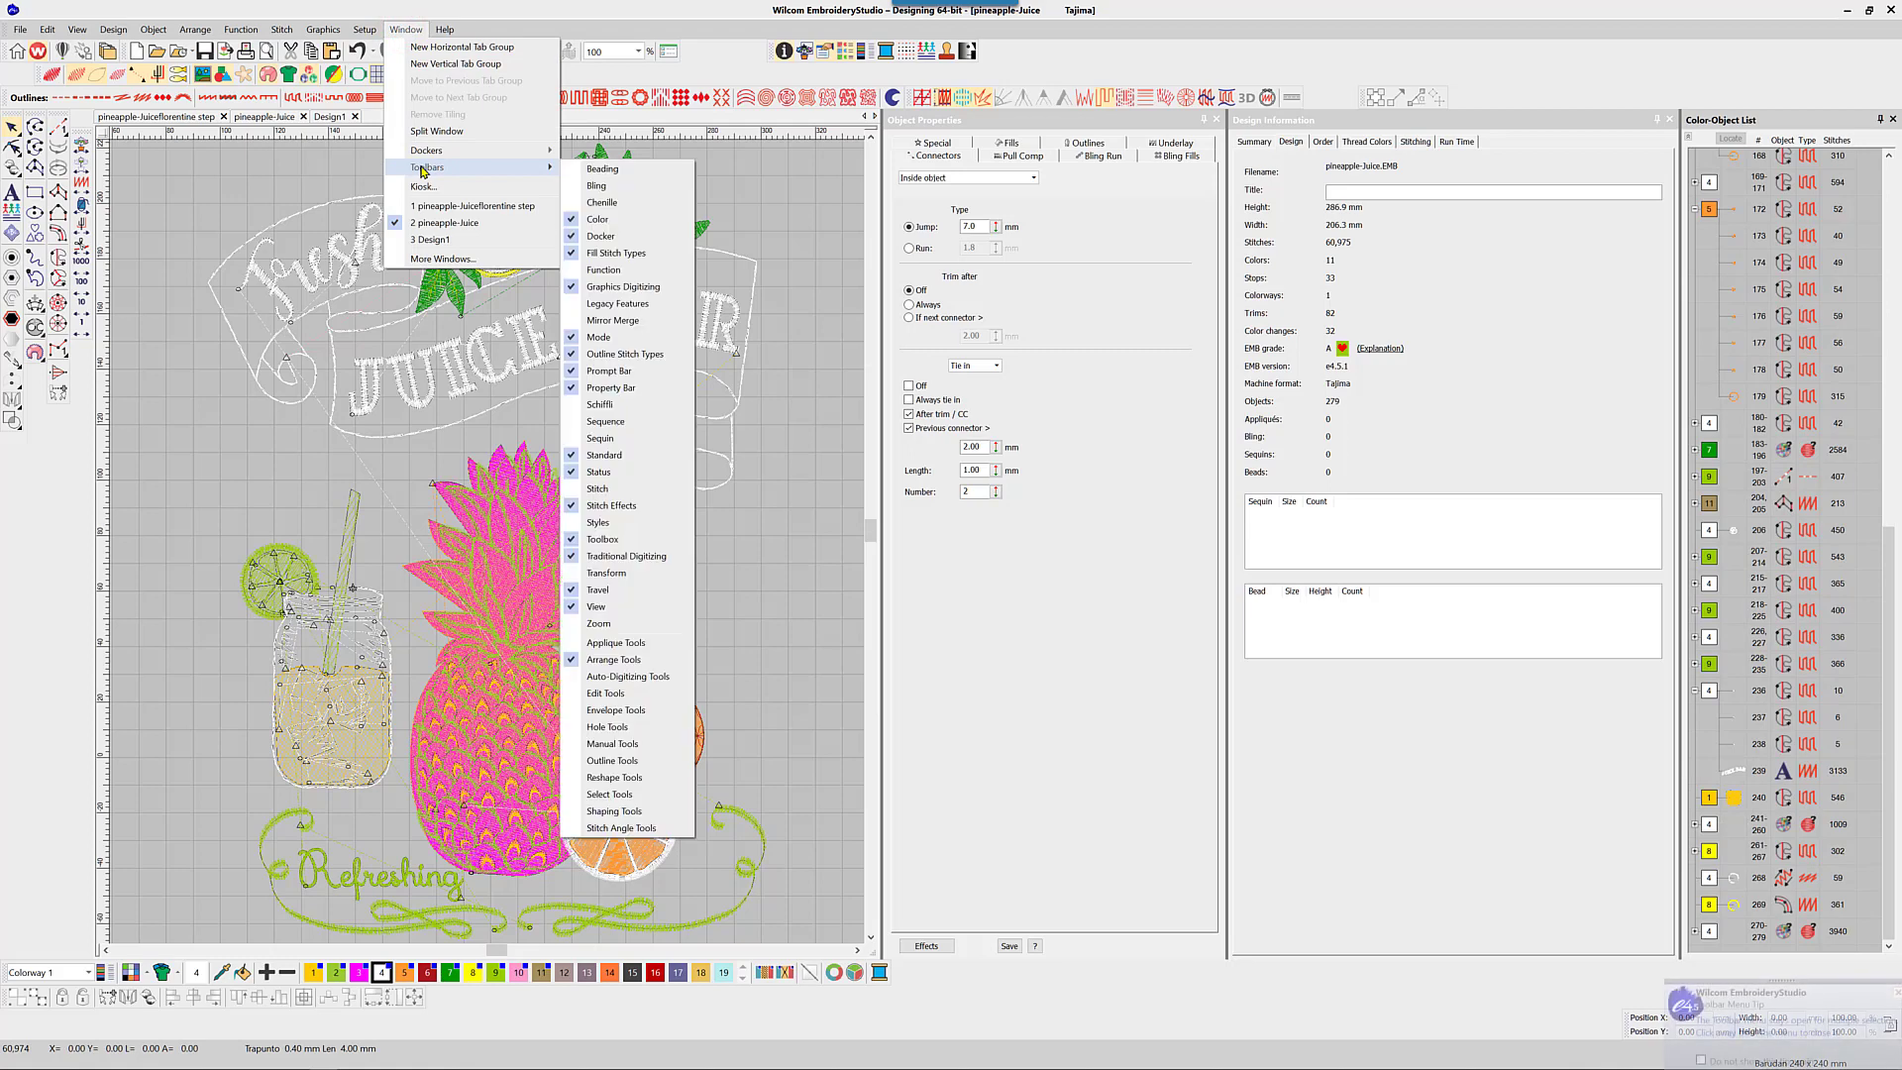
{"action": "left_click", "coordinate": [575, 424]}
{"action": "left_click_drag", "start_coordinate": [689, 595], "coordinate": [209, 471]}
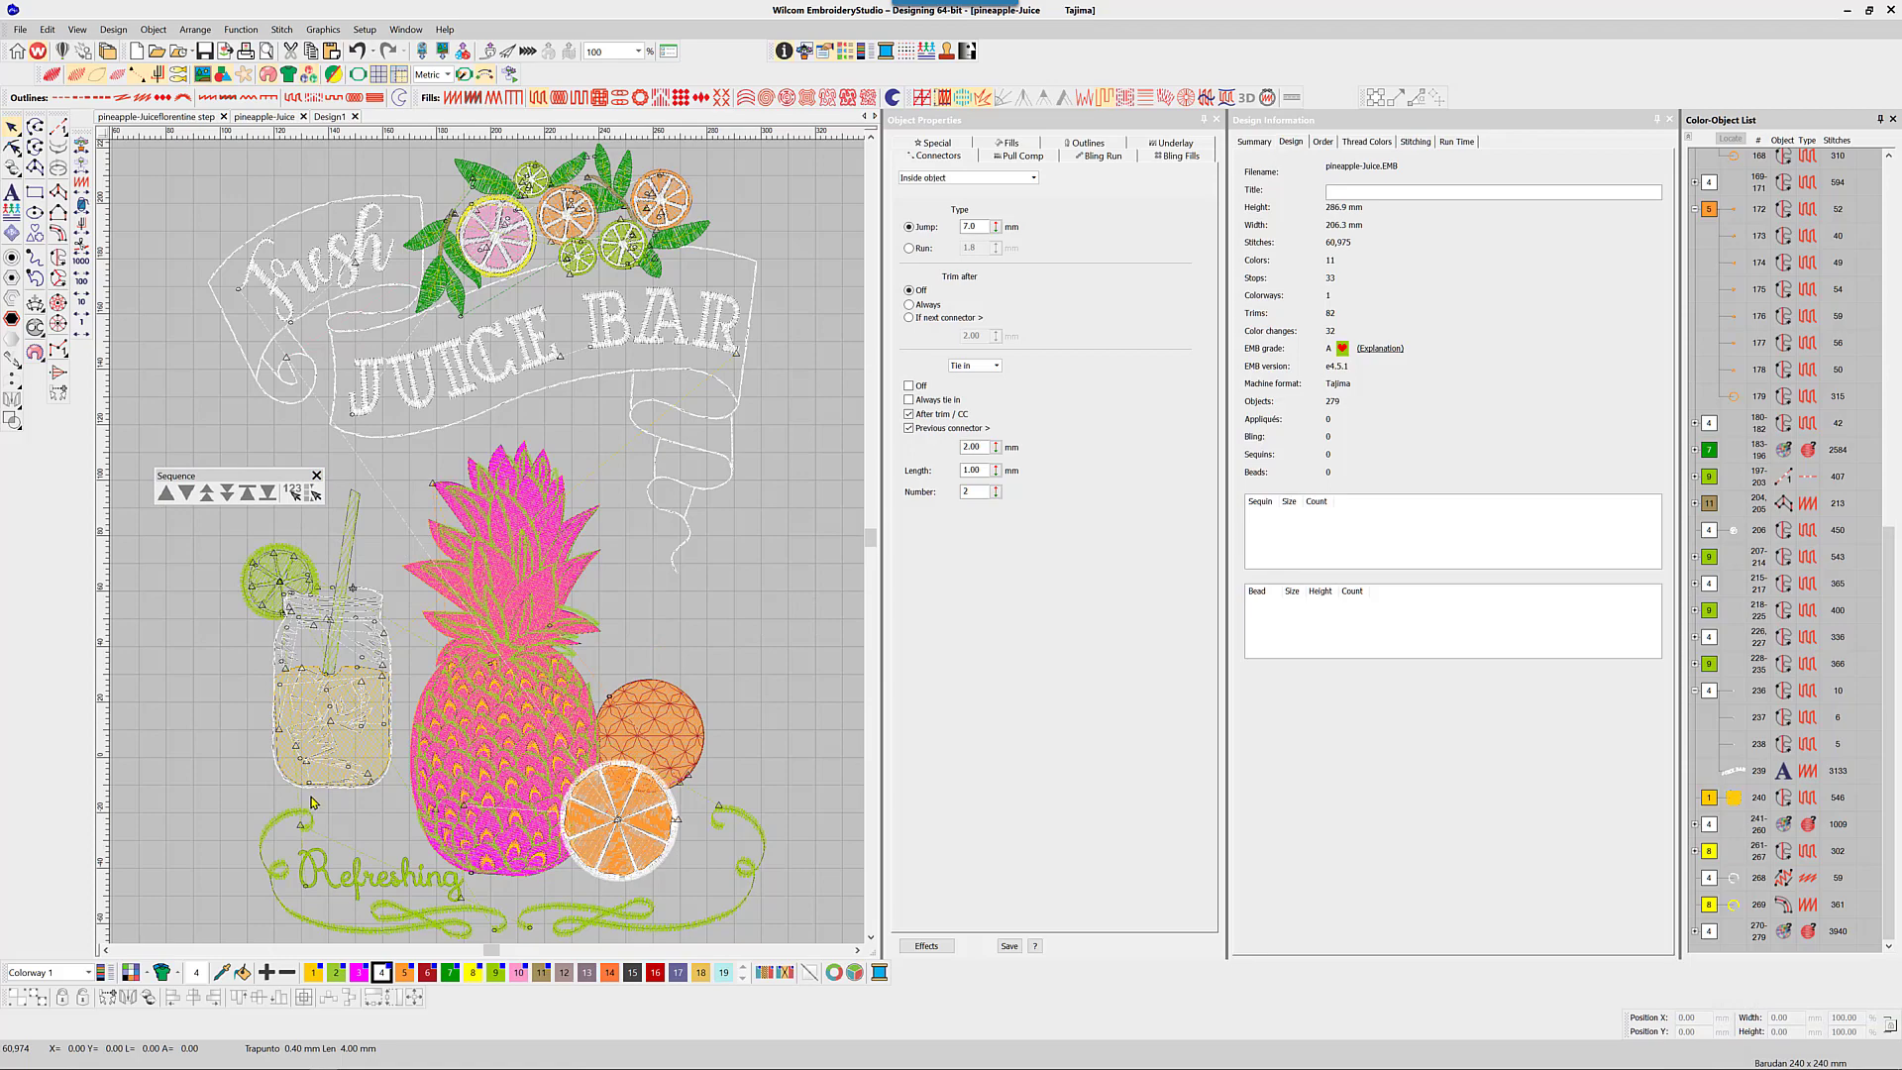
{"action": "scroll", "coordinate": [310, 800], "scroll_direction": "up", "scroll_amount": 4}
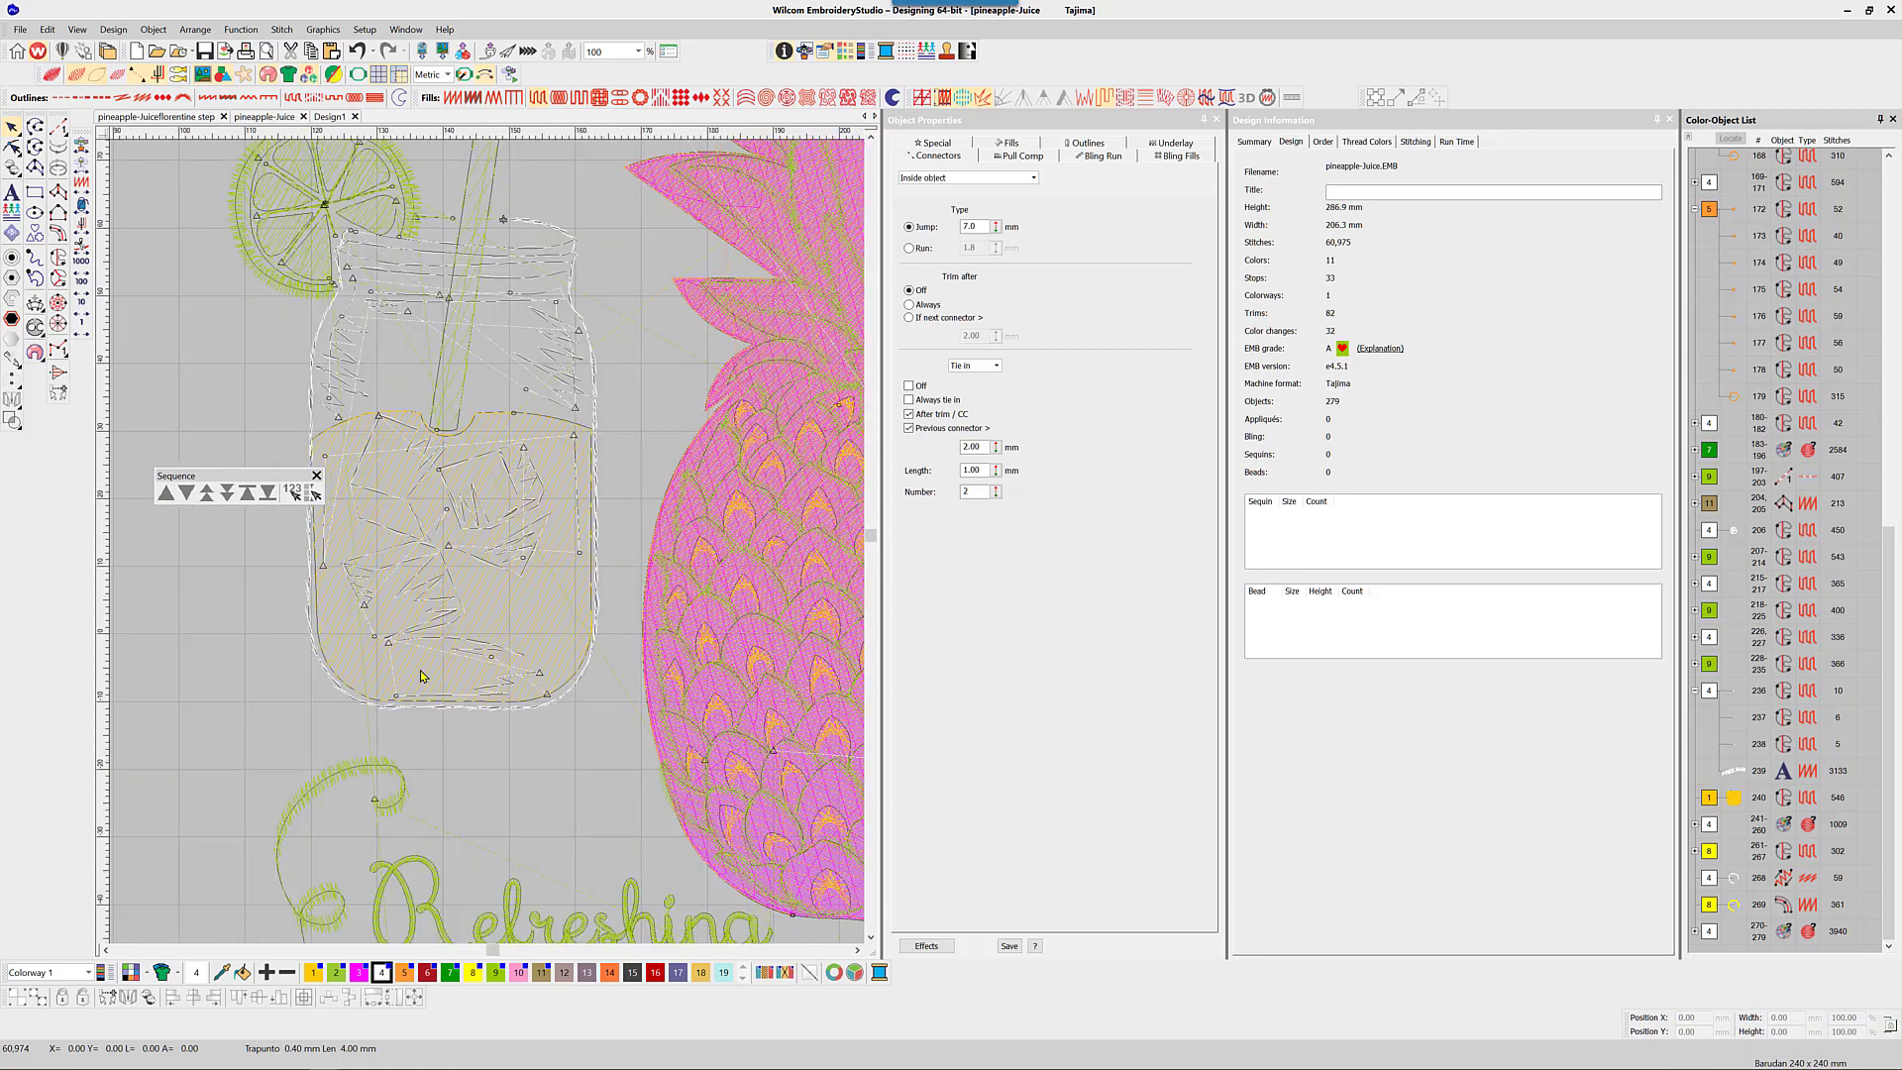
Select the jar's bottom runs, ice cube outlines, left zigzag and top line in stitching order
{"action": "left_click", "coordinate": [451, 699], "text": "ctrl"}
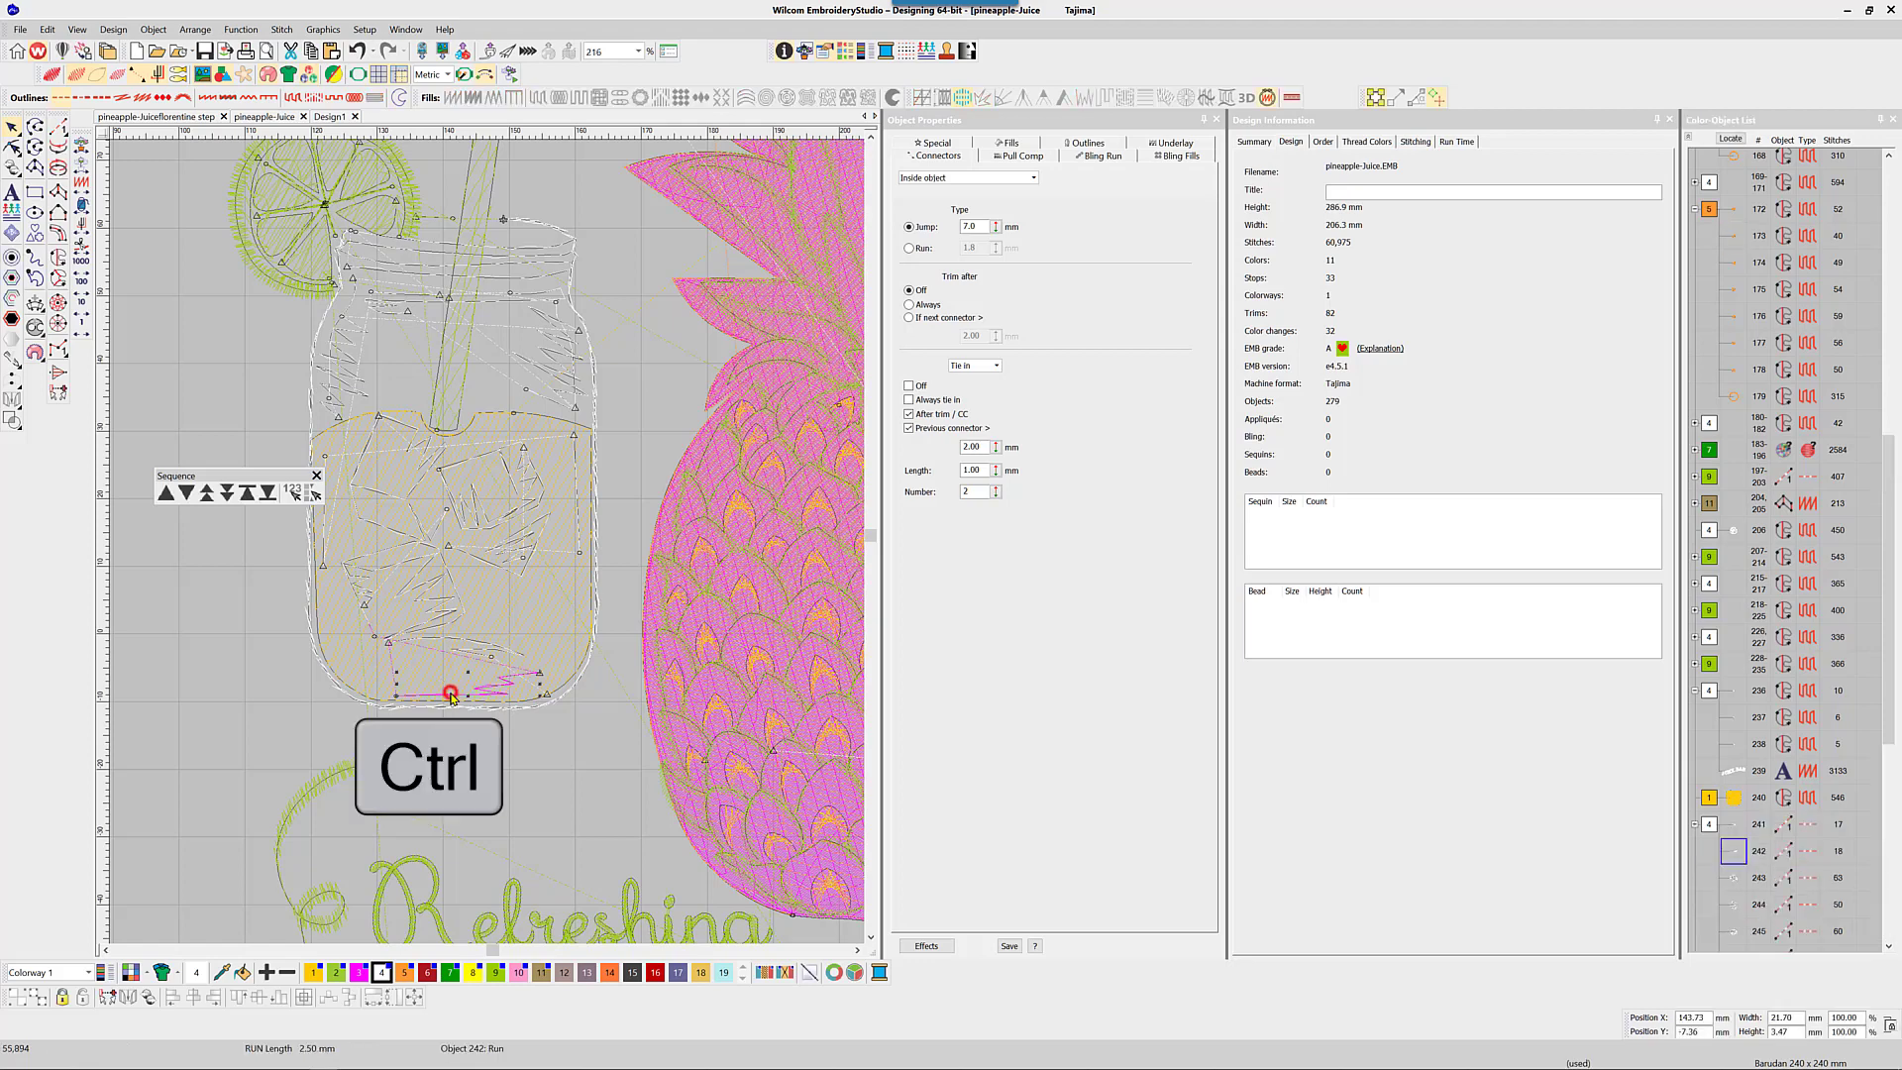
{"action": "left_click", "coordinate": [481, 654], "text": "ctrl"}
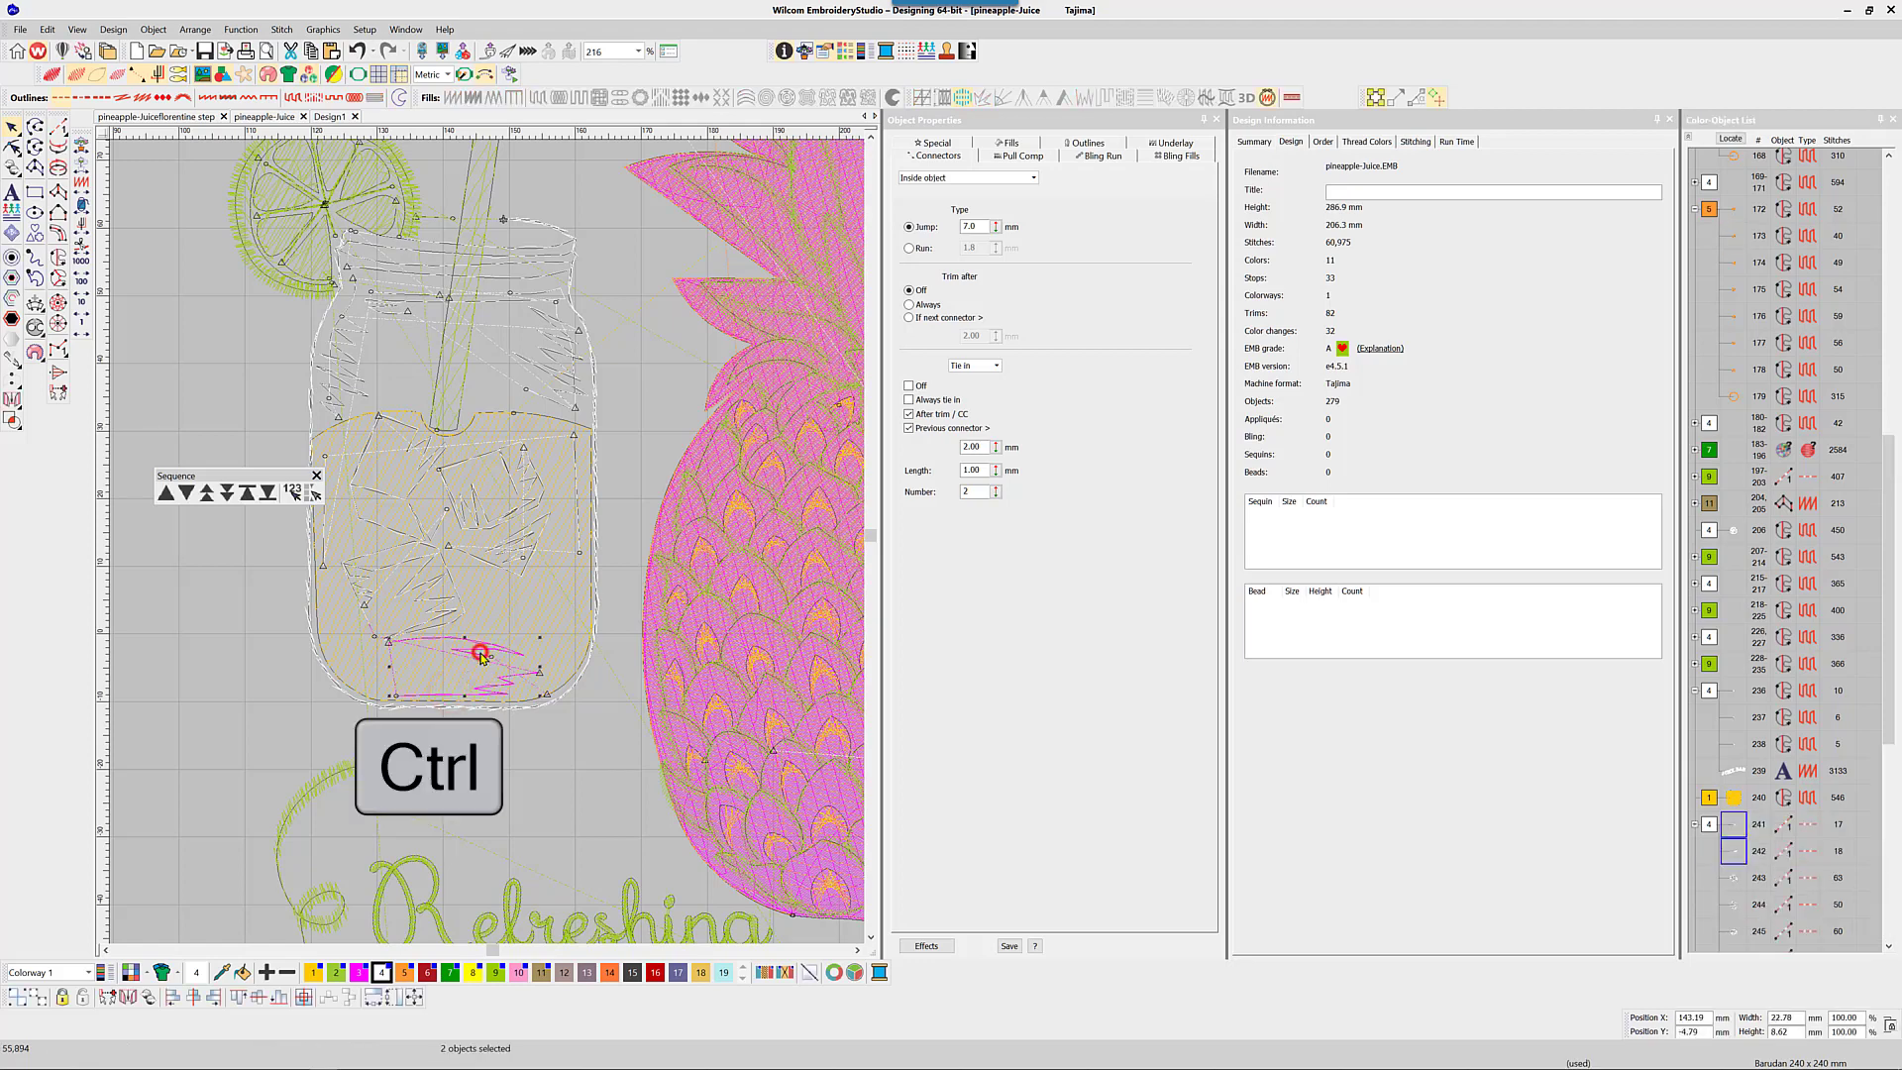
{"action": "left_click", "coordinate": [428, 631], "text": "ctrl"}
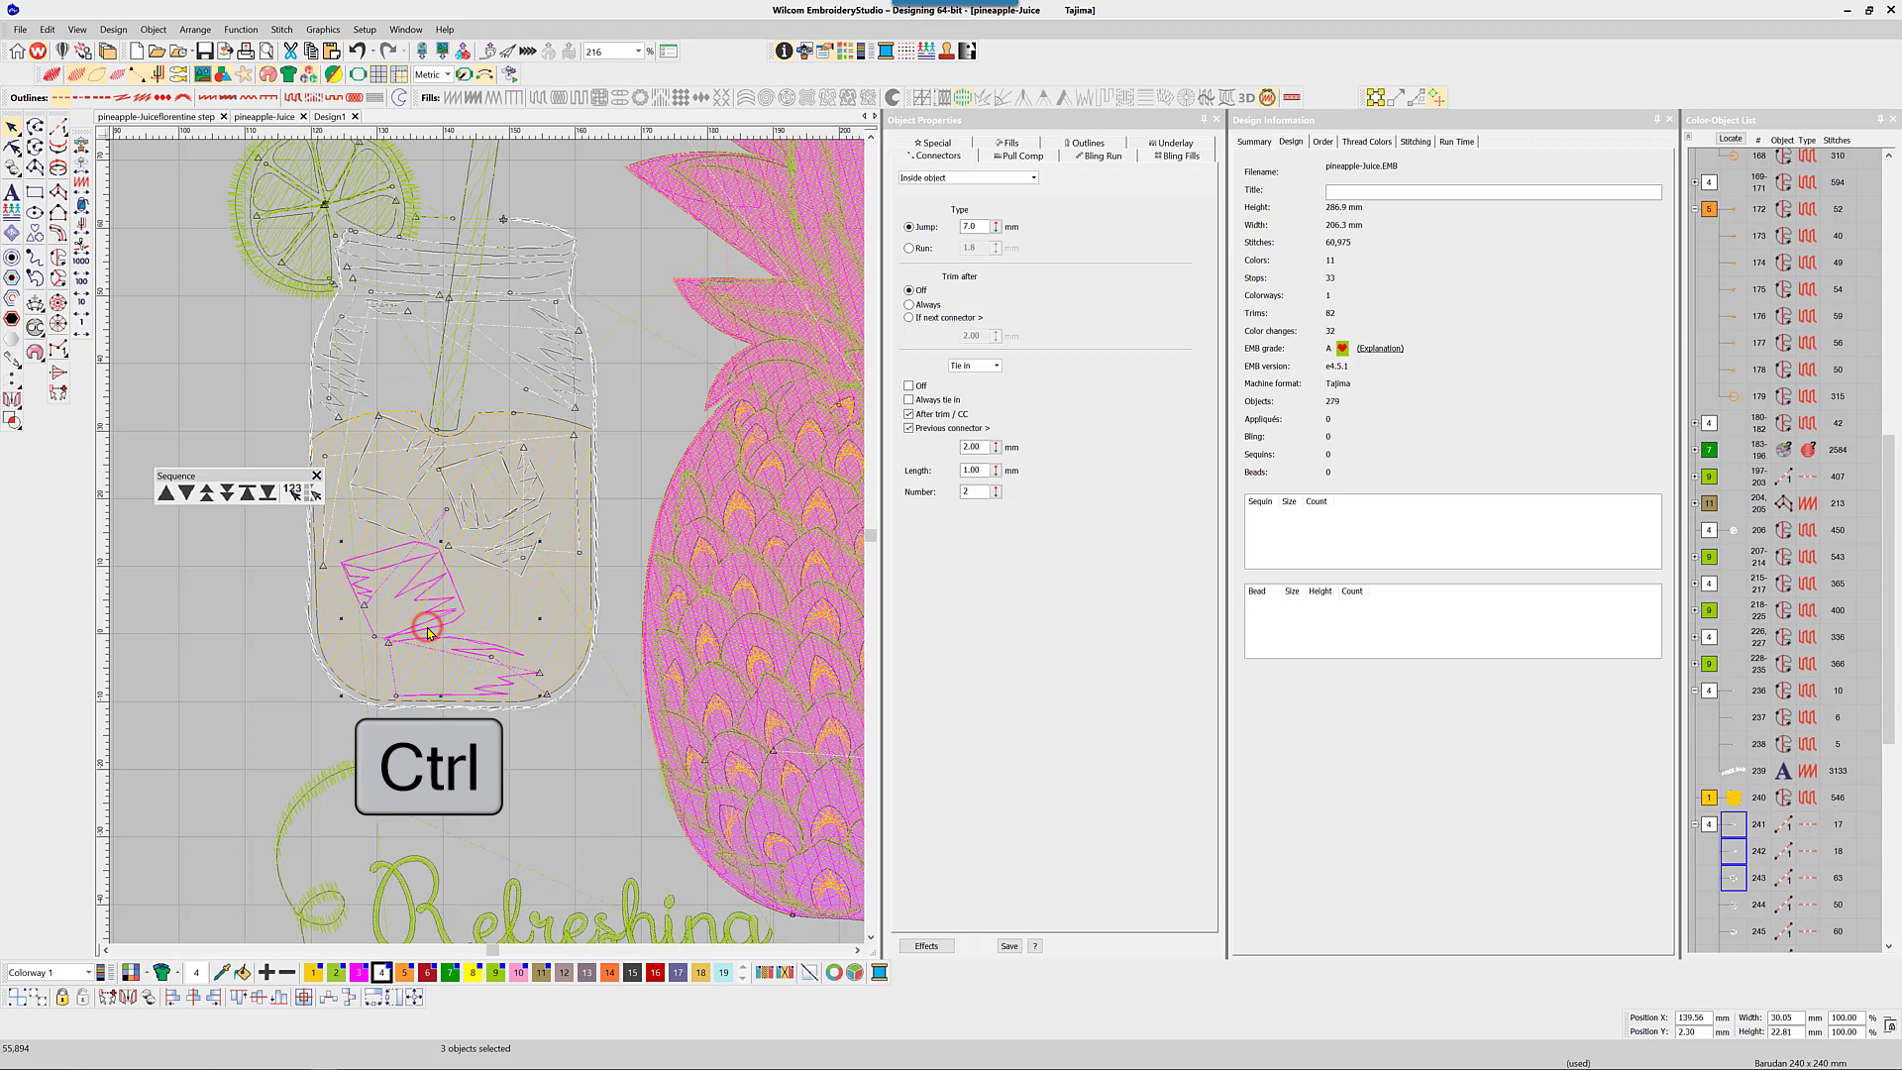
{"action": "left_click", "coordinate": [492, 563], "text": "ctrl"}
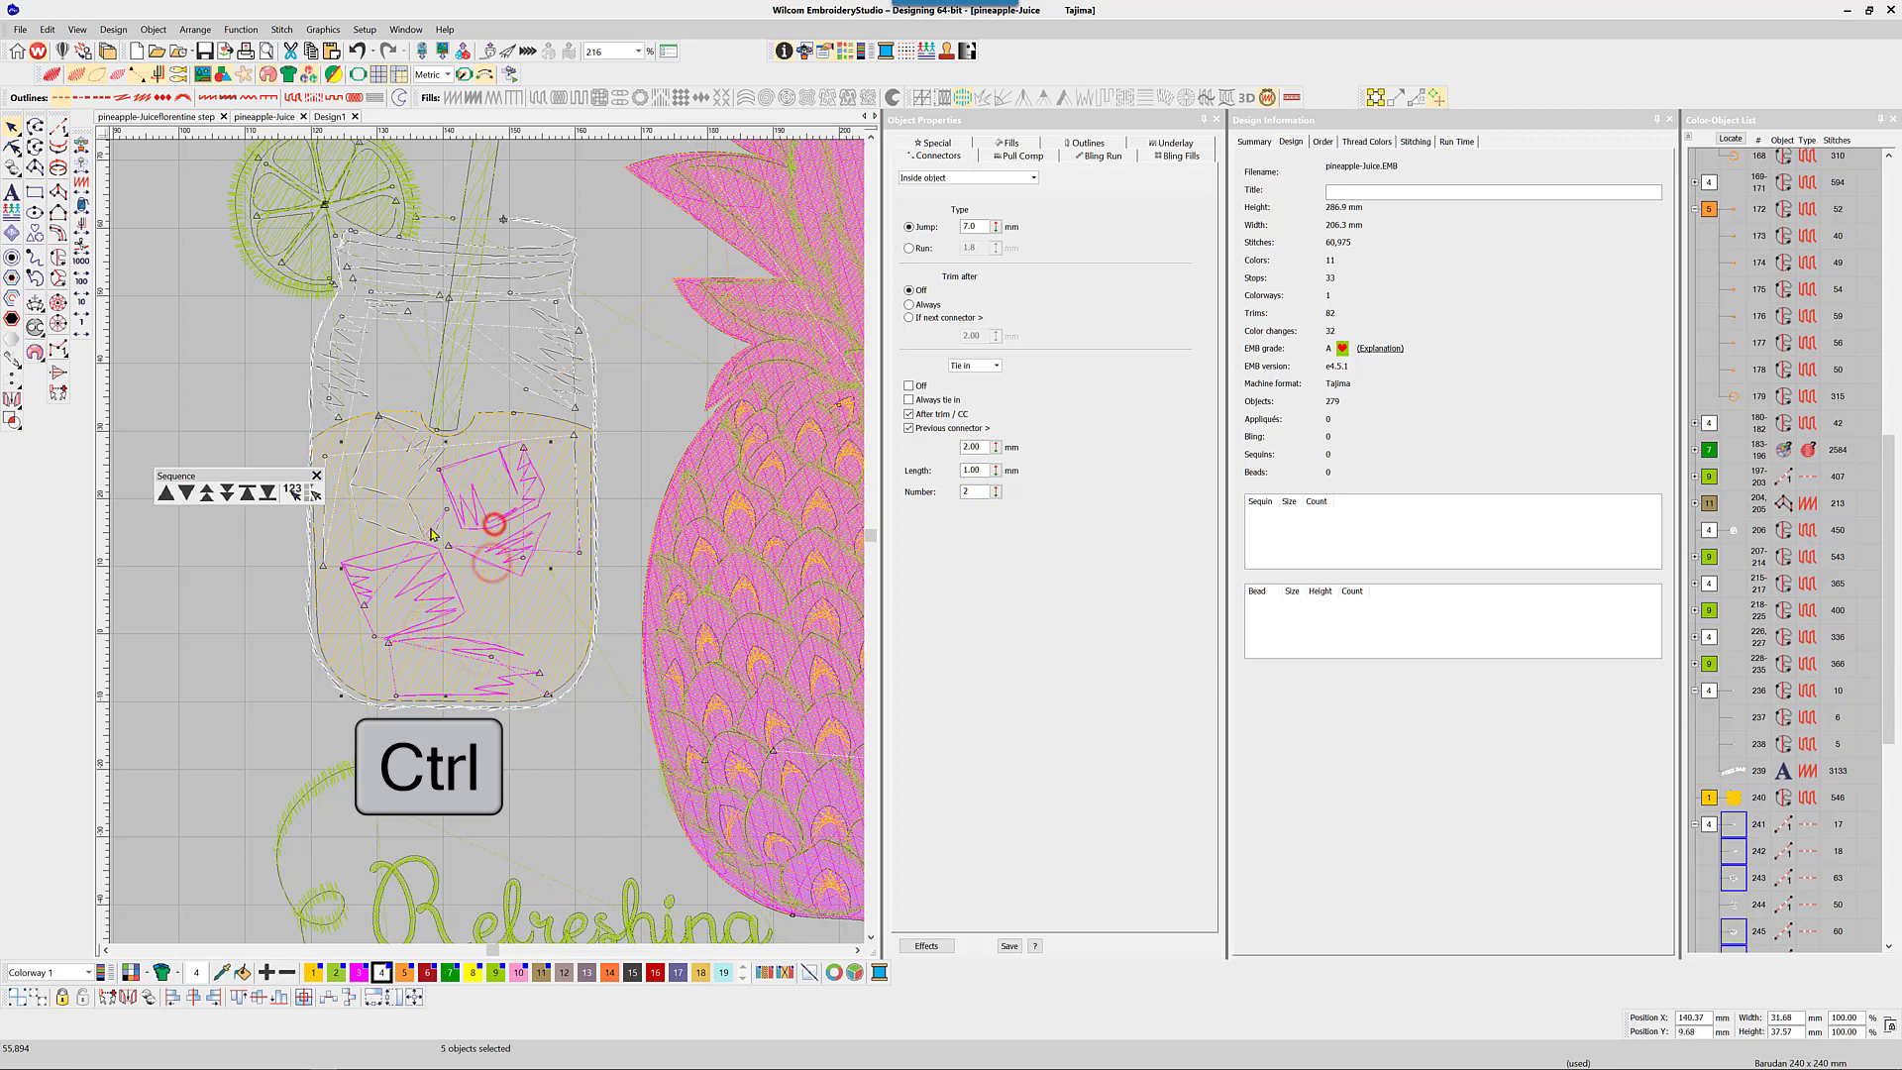
{"action": "left_click", "coordinate": [495, 526], "text": "ctrl"}
{"action": "left_click", "coordinate": [422, 530], "text": "ctrl"}
{"action": "left_click", "coordinate": [335, 413], "text": "ctrl"}
{"action": "left_click", "coordinate": [347, 317], "text": "ctrl"}
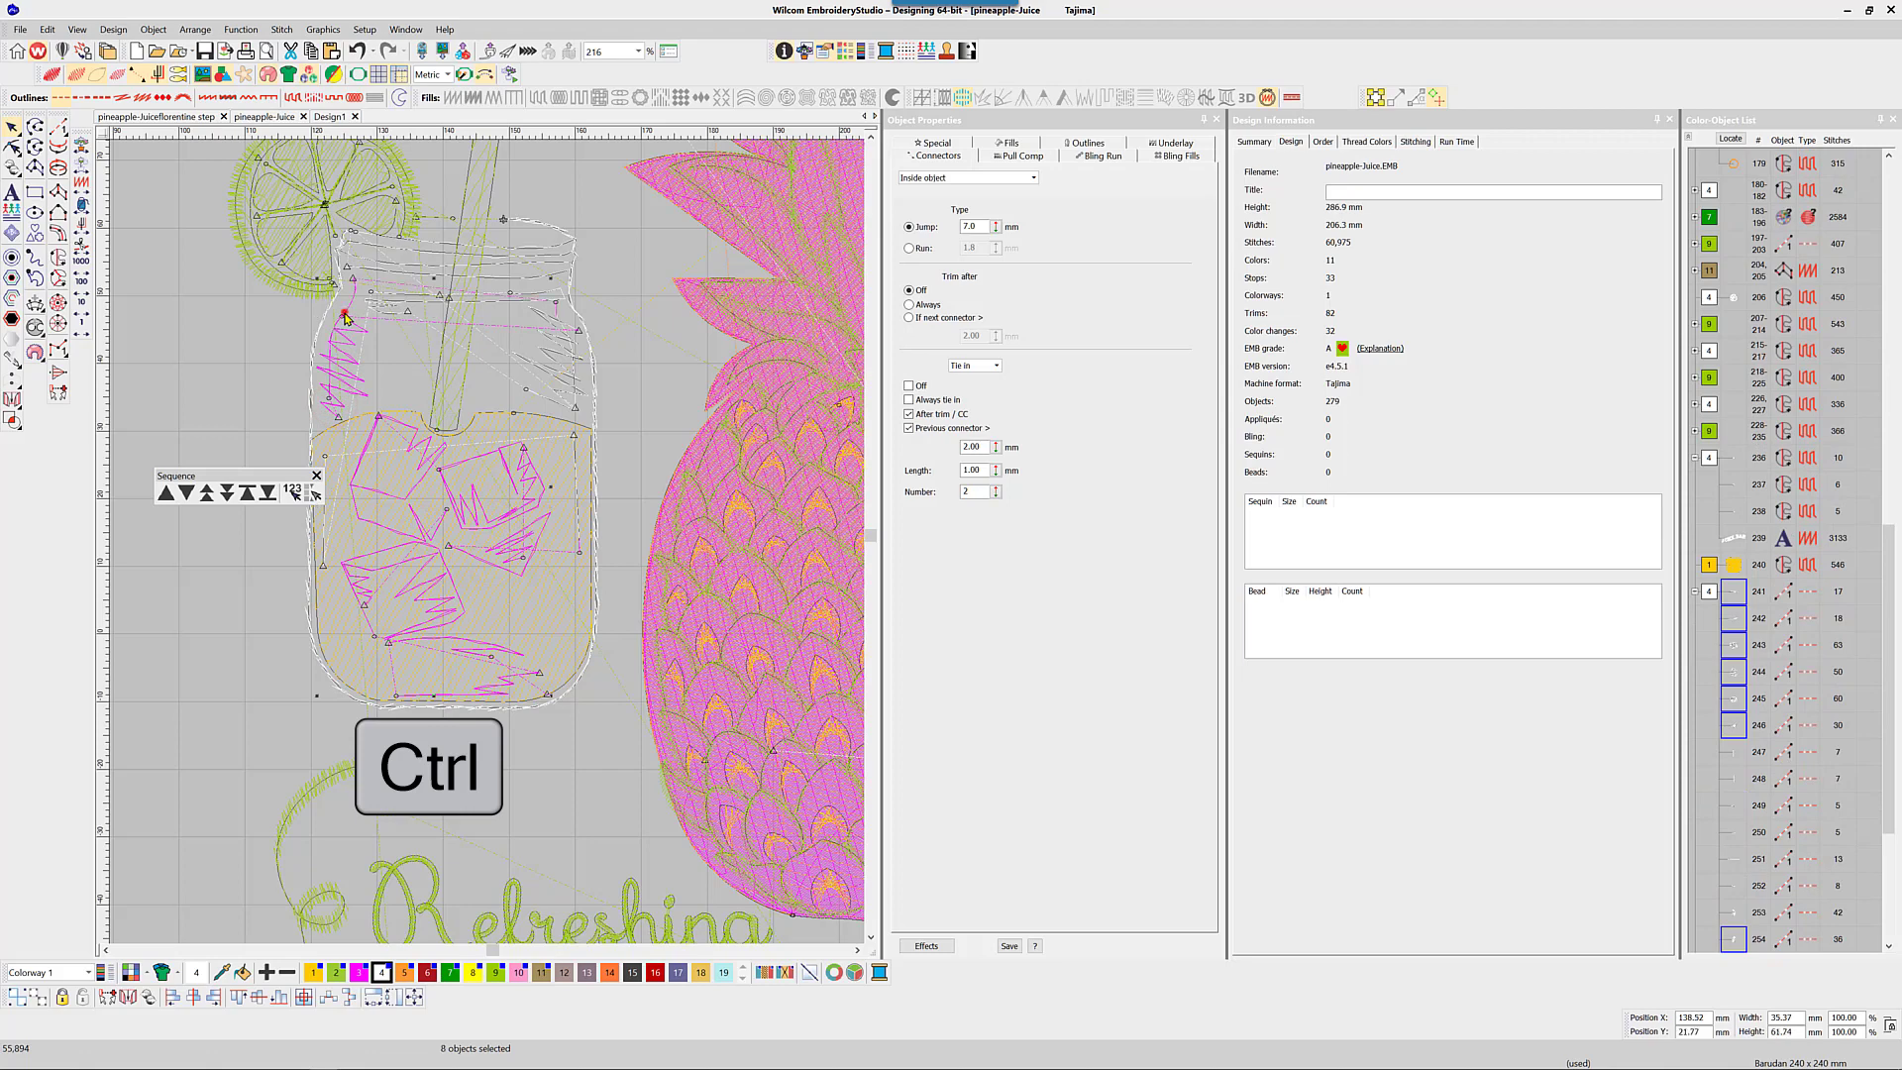
Add the top band lines, upper-right and right zigzags and the jar outline to the selection
{"action": "left_click", "coordinate": [380, 243], "text": "ctrl"}
{"action": "left_click", "coordinate": [382, 268], "text": "ctrl"}
{"action": "left_click", "coordinate": [385, 297], "text": "ctrl"}
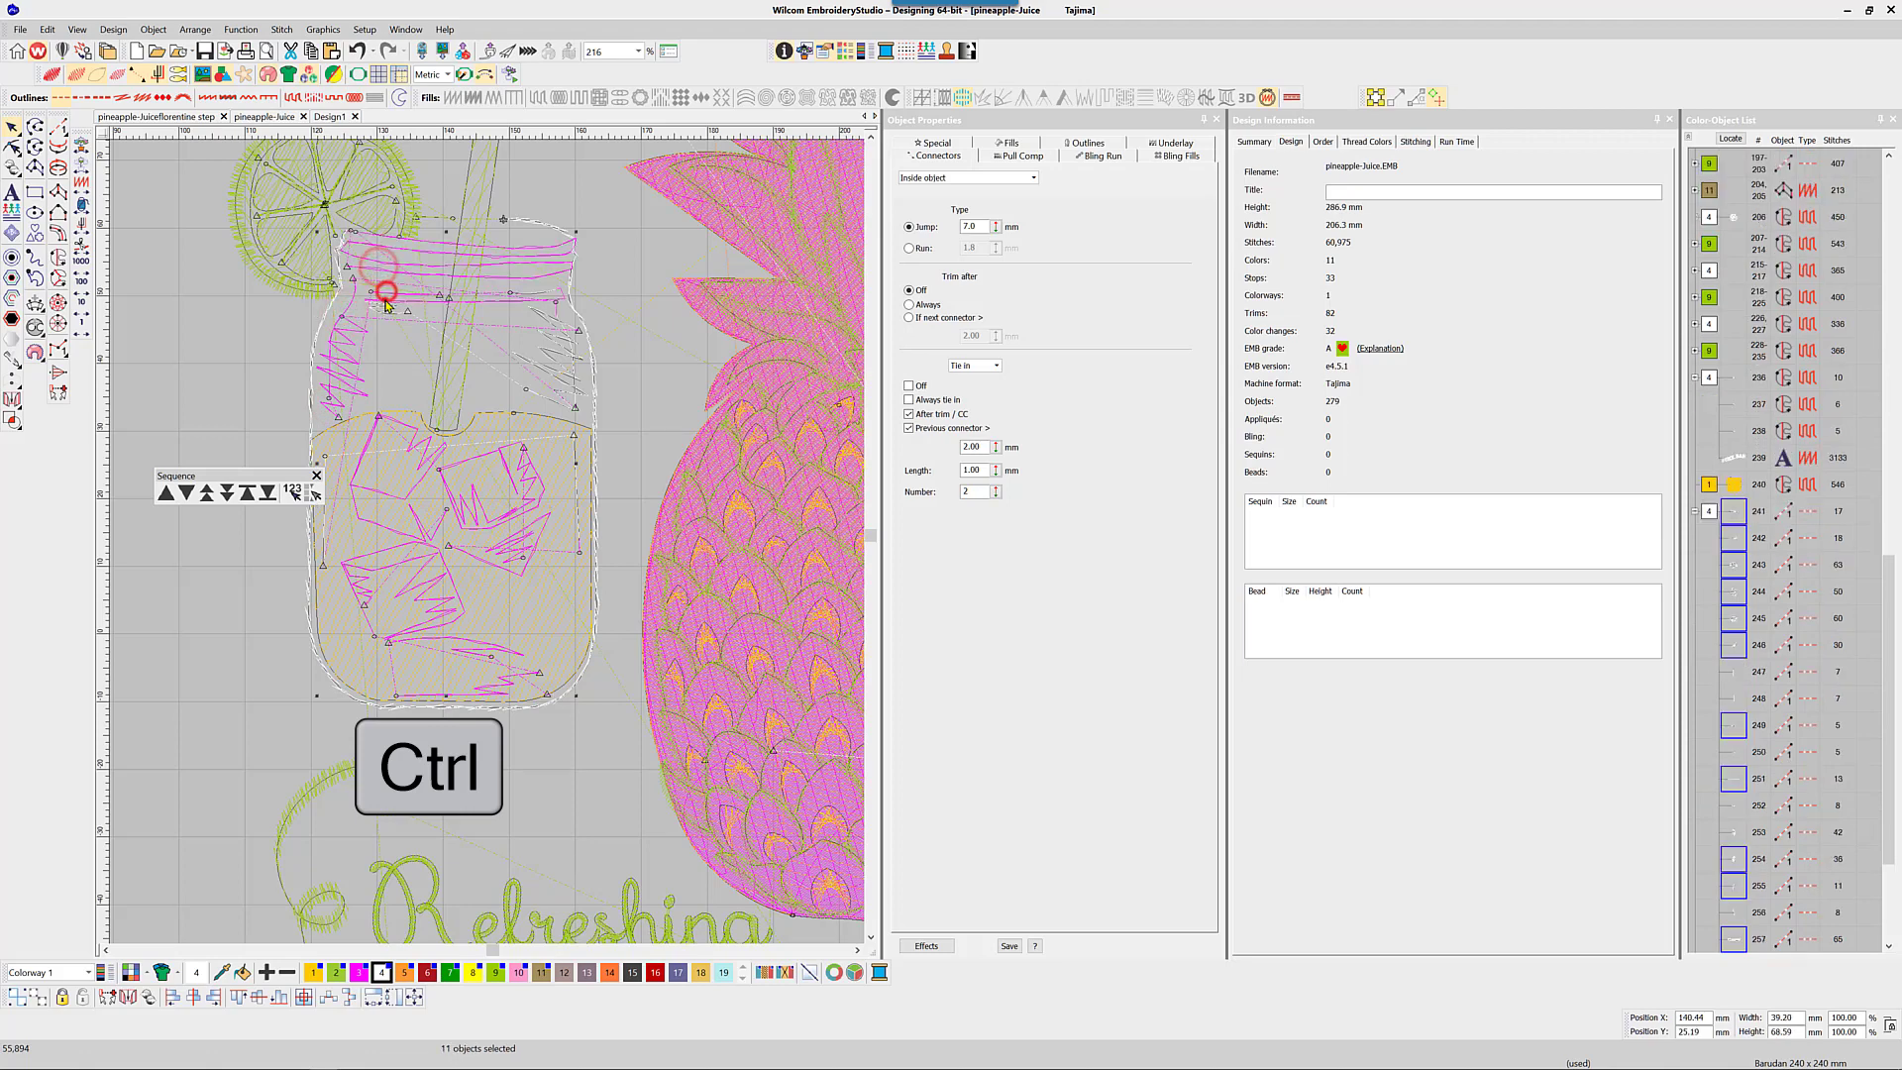
{"action": "left_click", "coordinate": [560, 297], "text": "ctrl"}
{"action": "left_click", "coordinate": [543, 290], "text": "ctrl"}
{"action": "left_click", "coordinate": [568, 324], "text": "ctrl"}
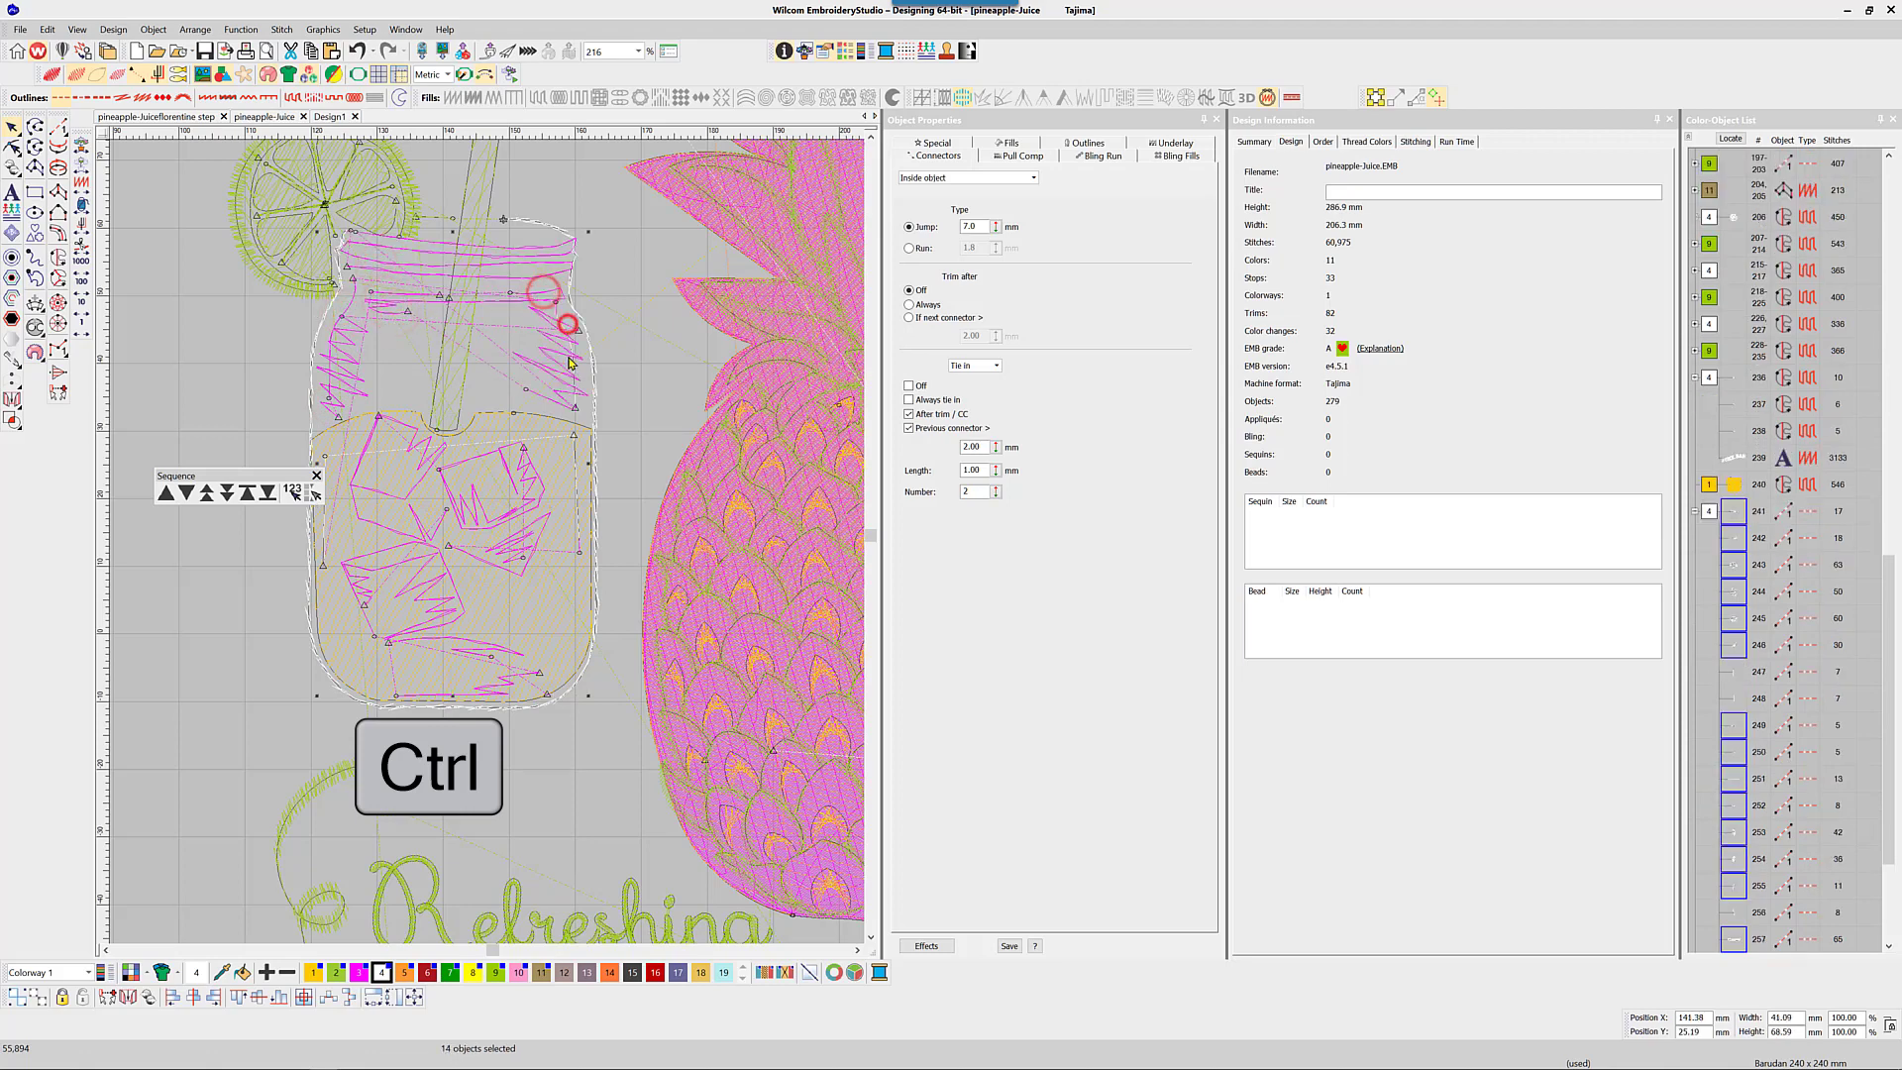
{"action": "left_click", "coordinate": [574, 398], "text": "ctrl"}
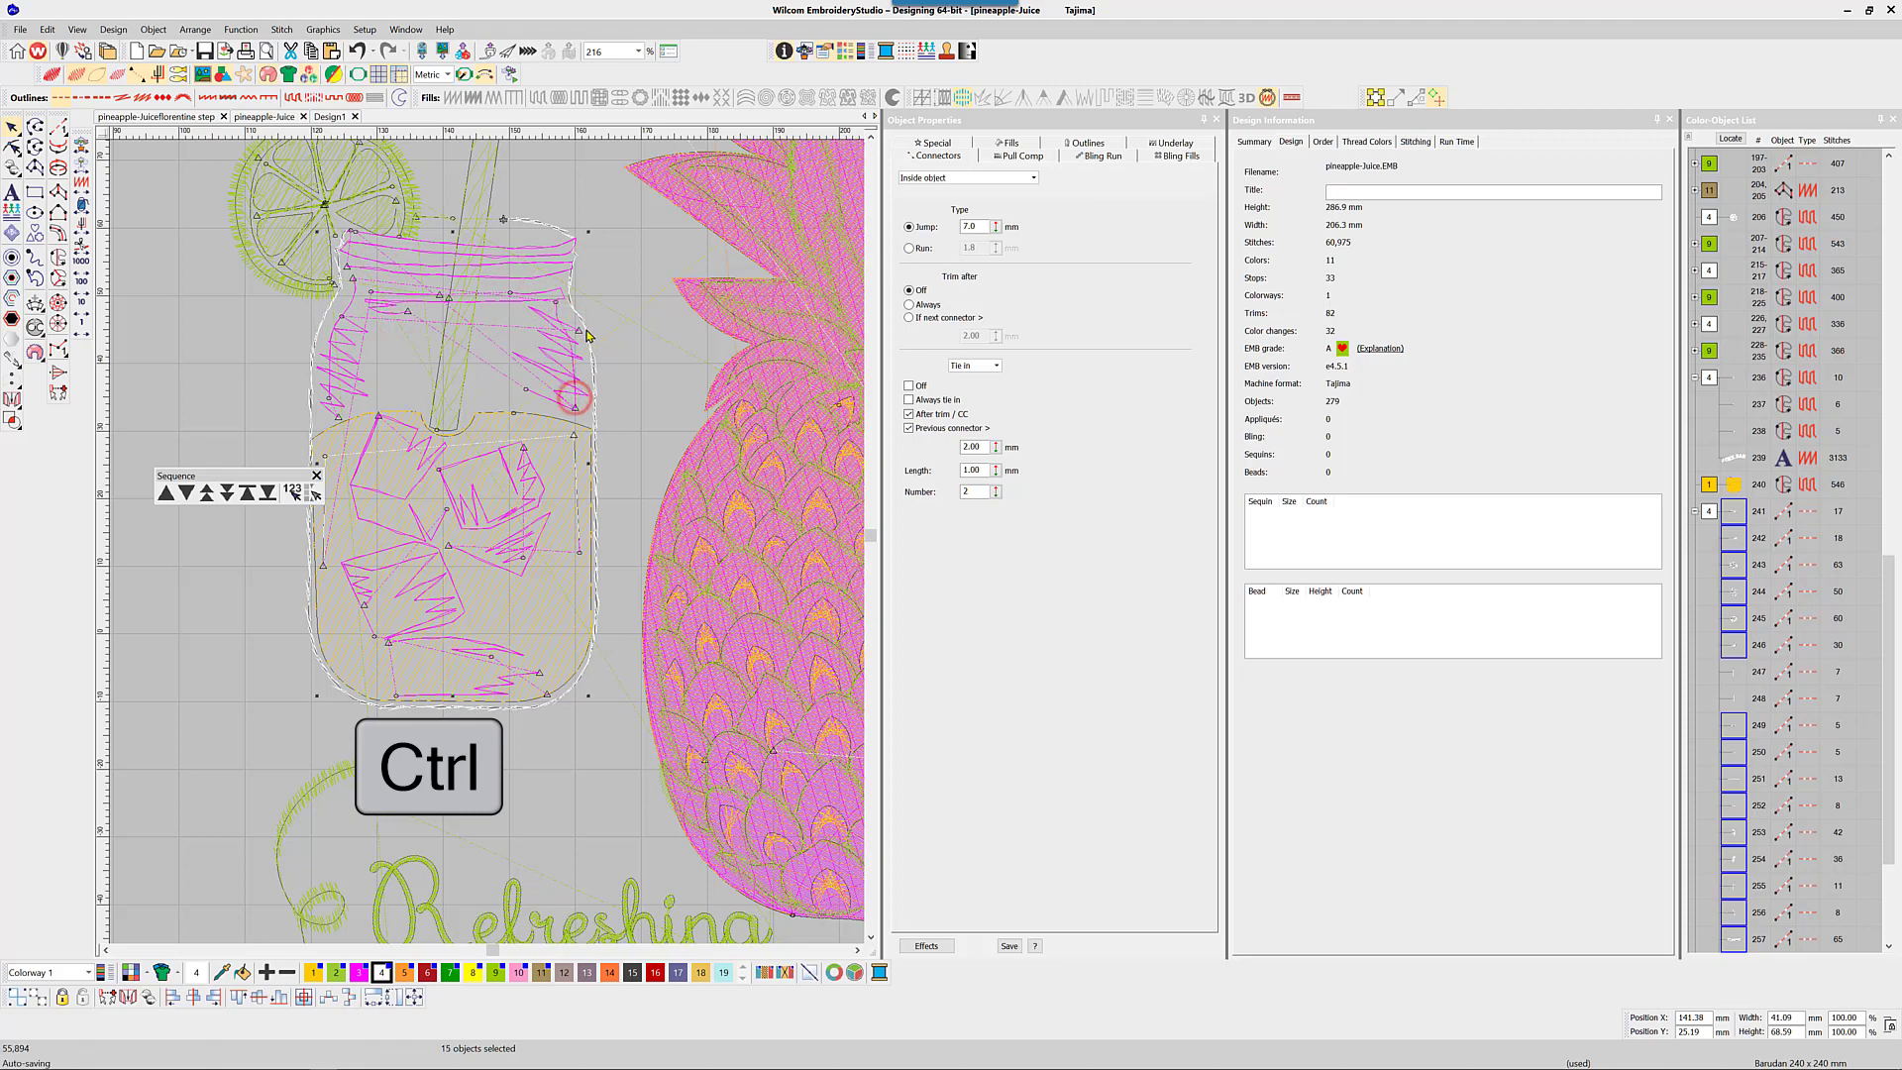
{"action": "left_click", "coordinate": [587, 337], "text": "ctrl"}
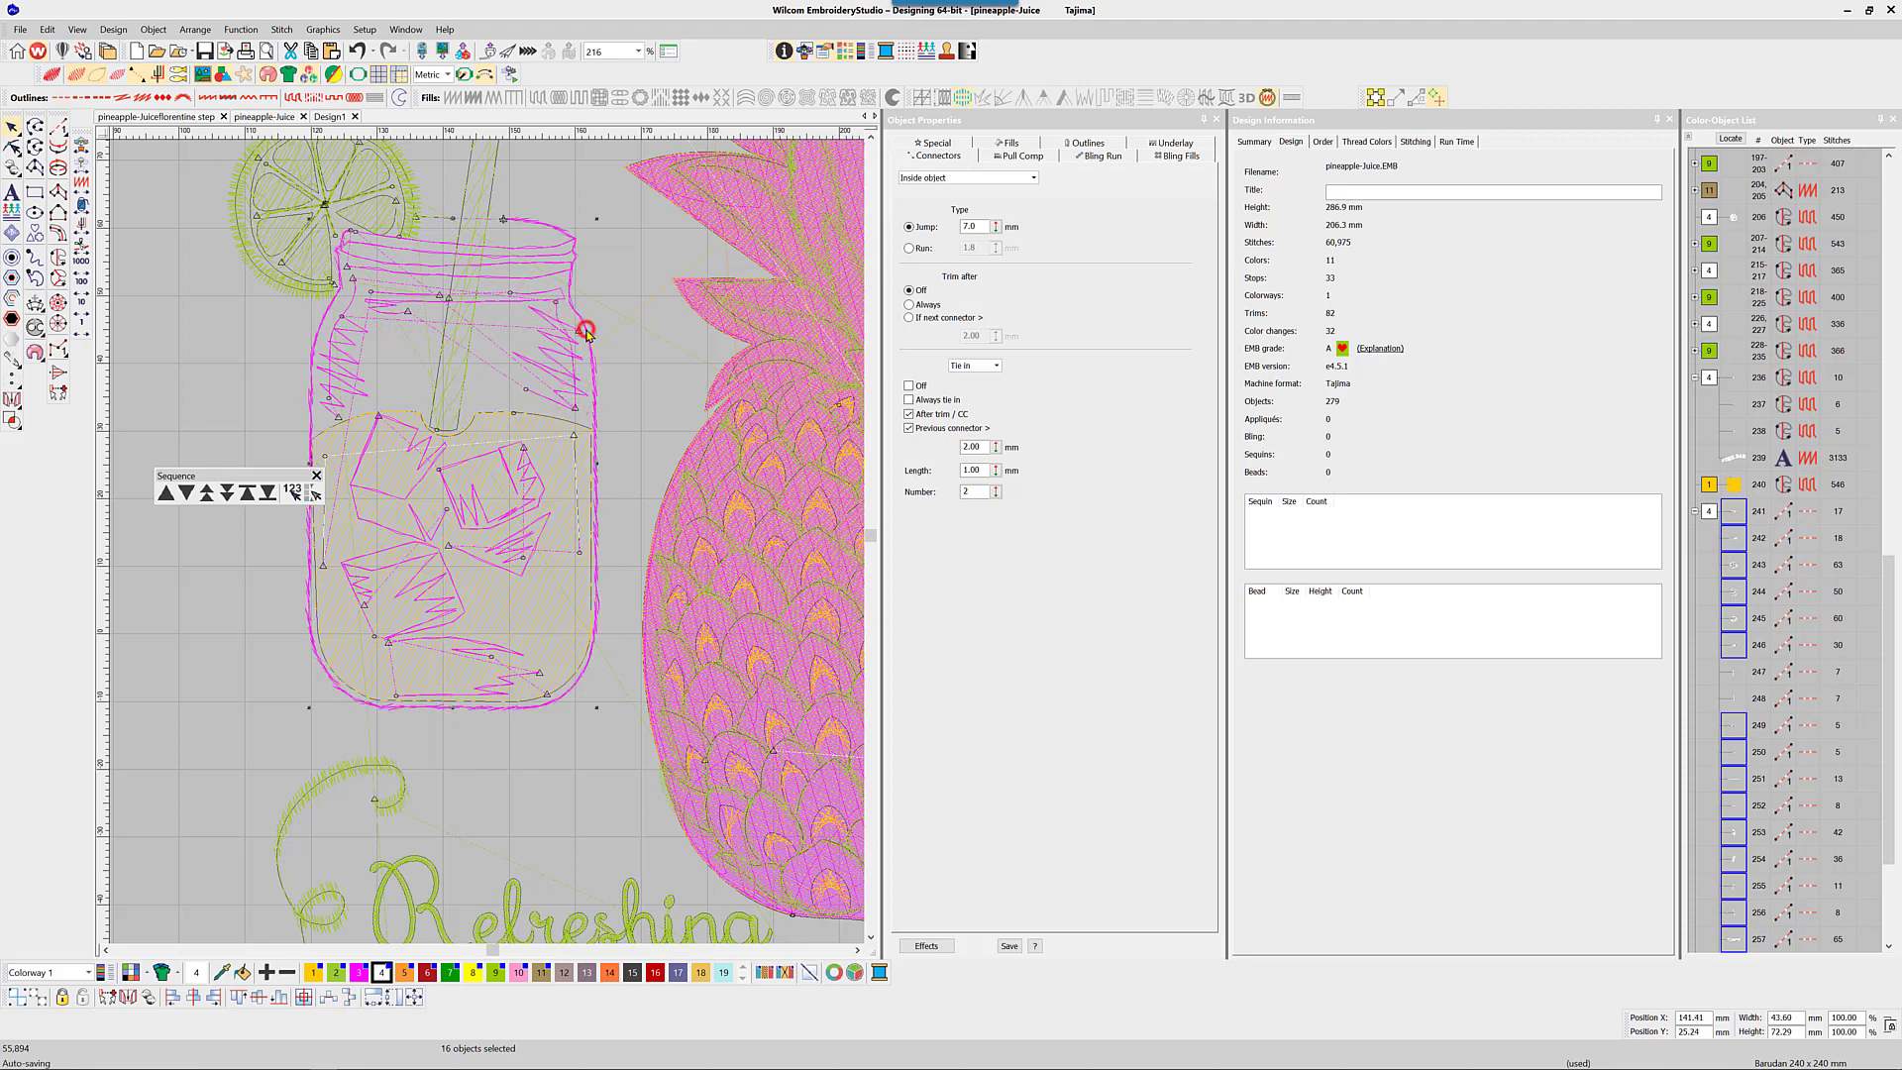
Resequence the jar objects by select order and branch them with entry and exit at the jar bottom
{"action": "left_click", "coordinate": [293, 493]}
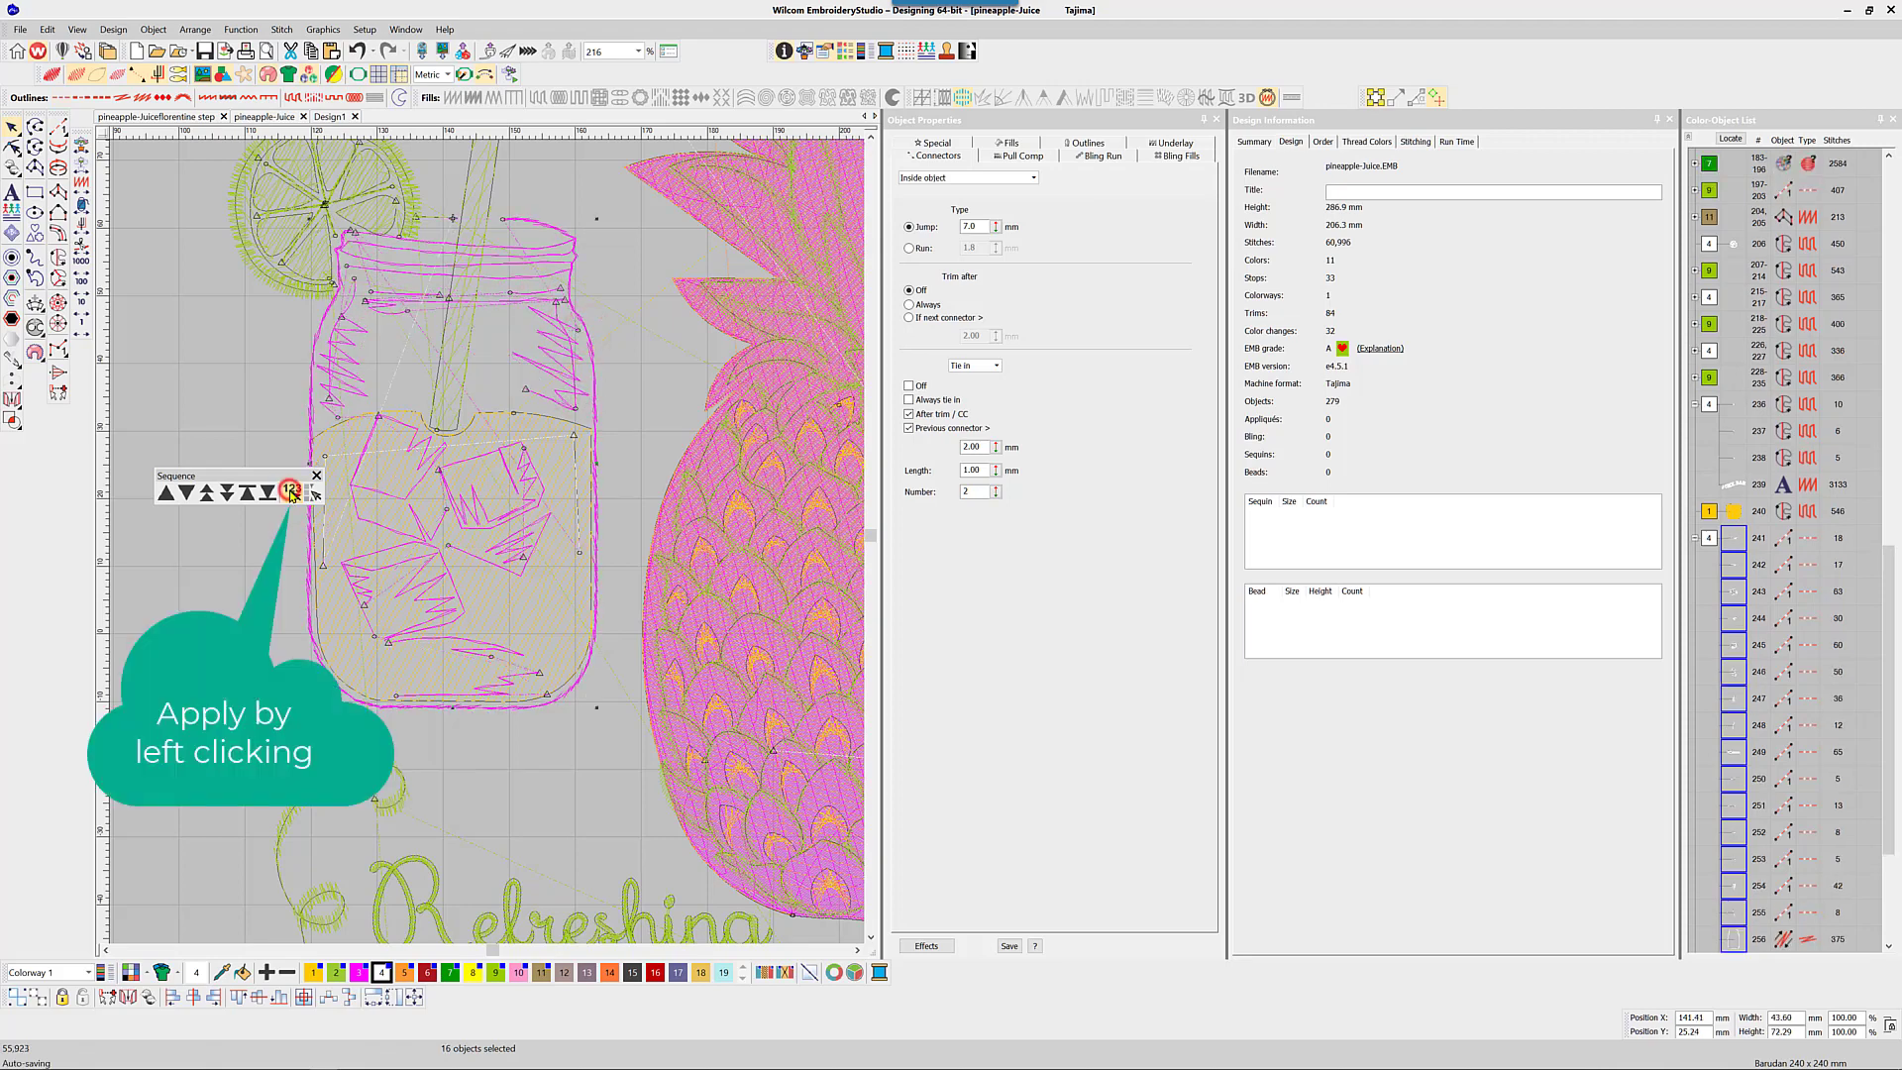
{"action": "left_click", "coordinate": [108, 998]}
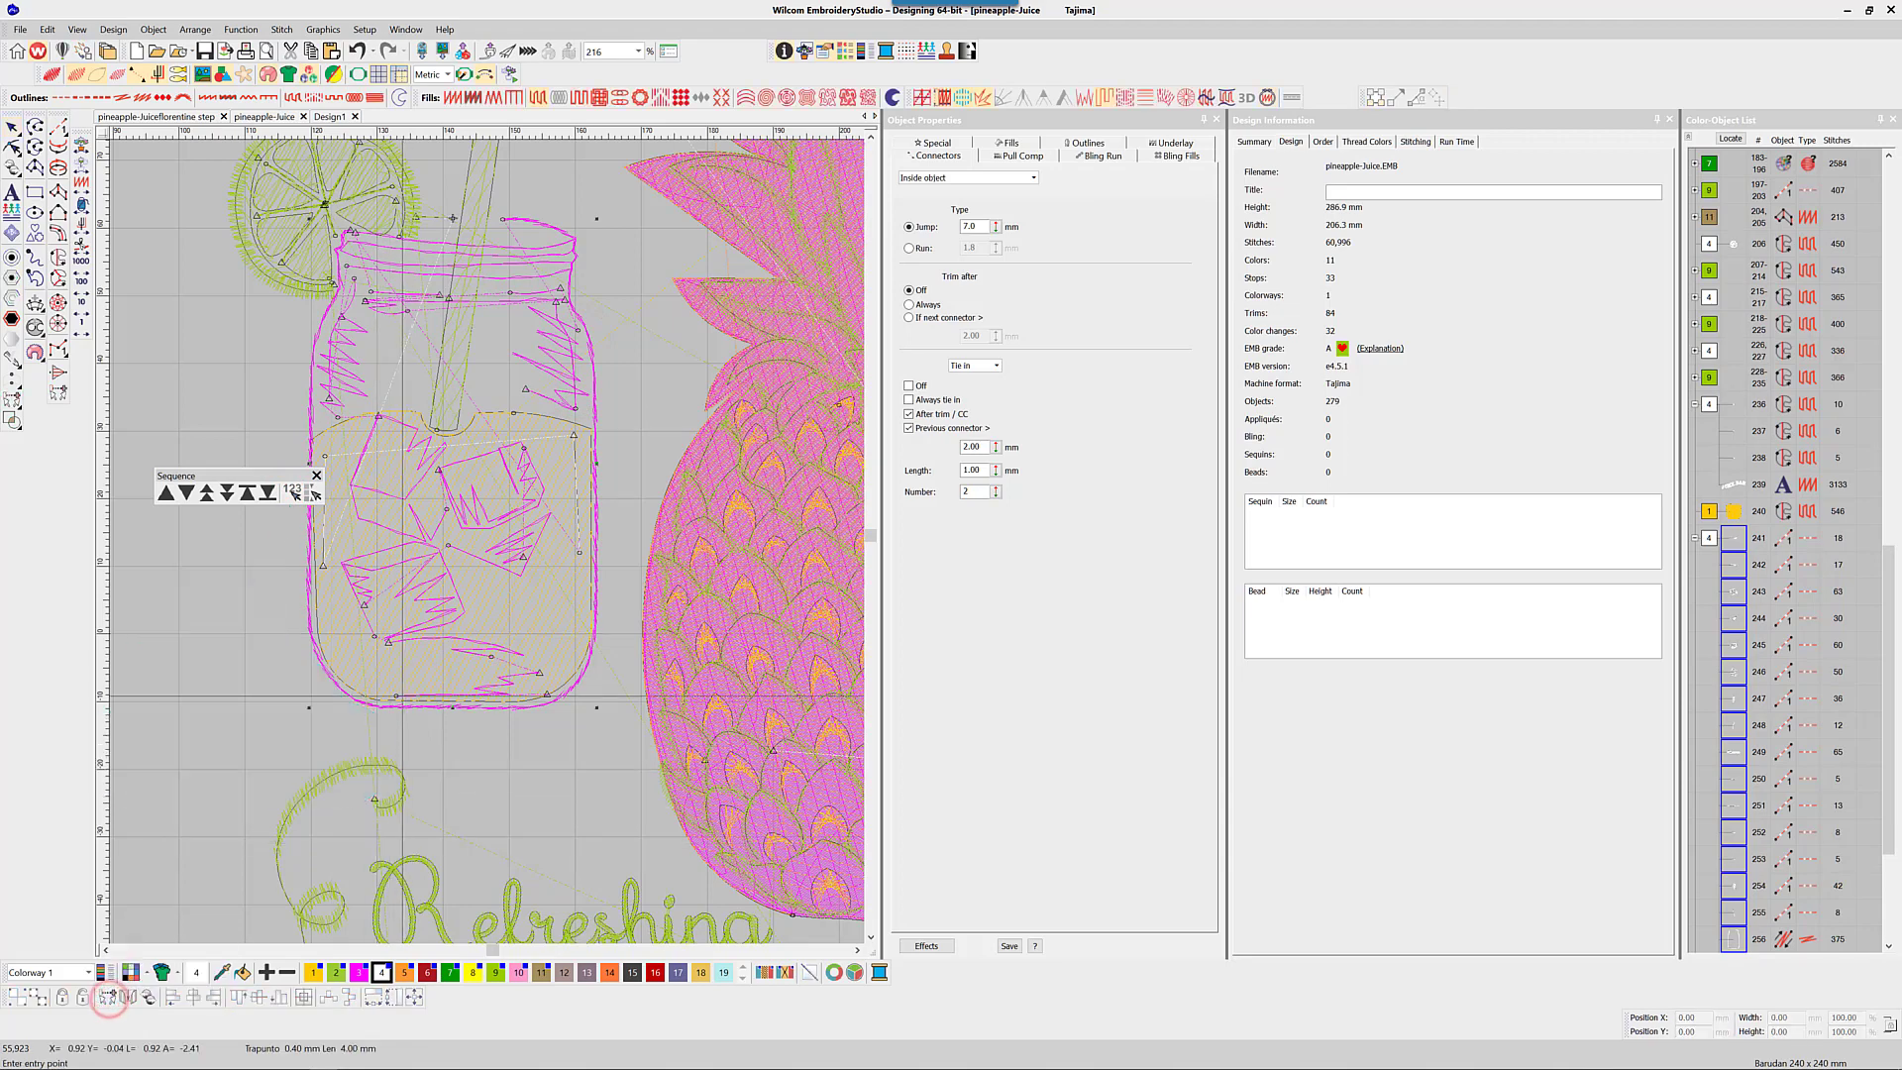
{"action": "left_click", "coordinate": [391, 696]}
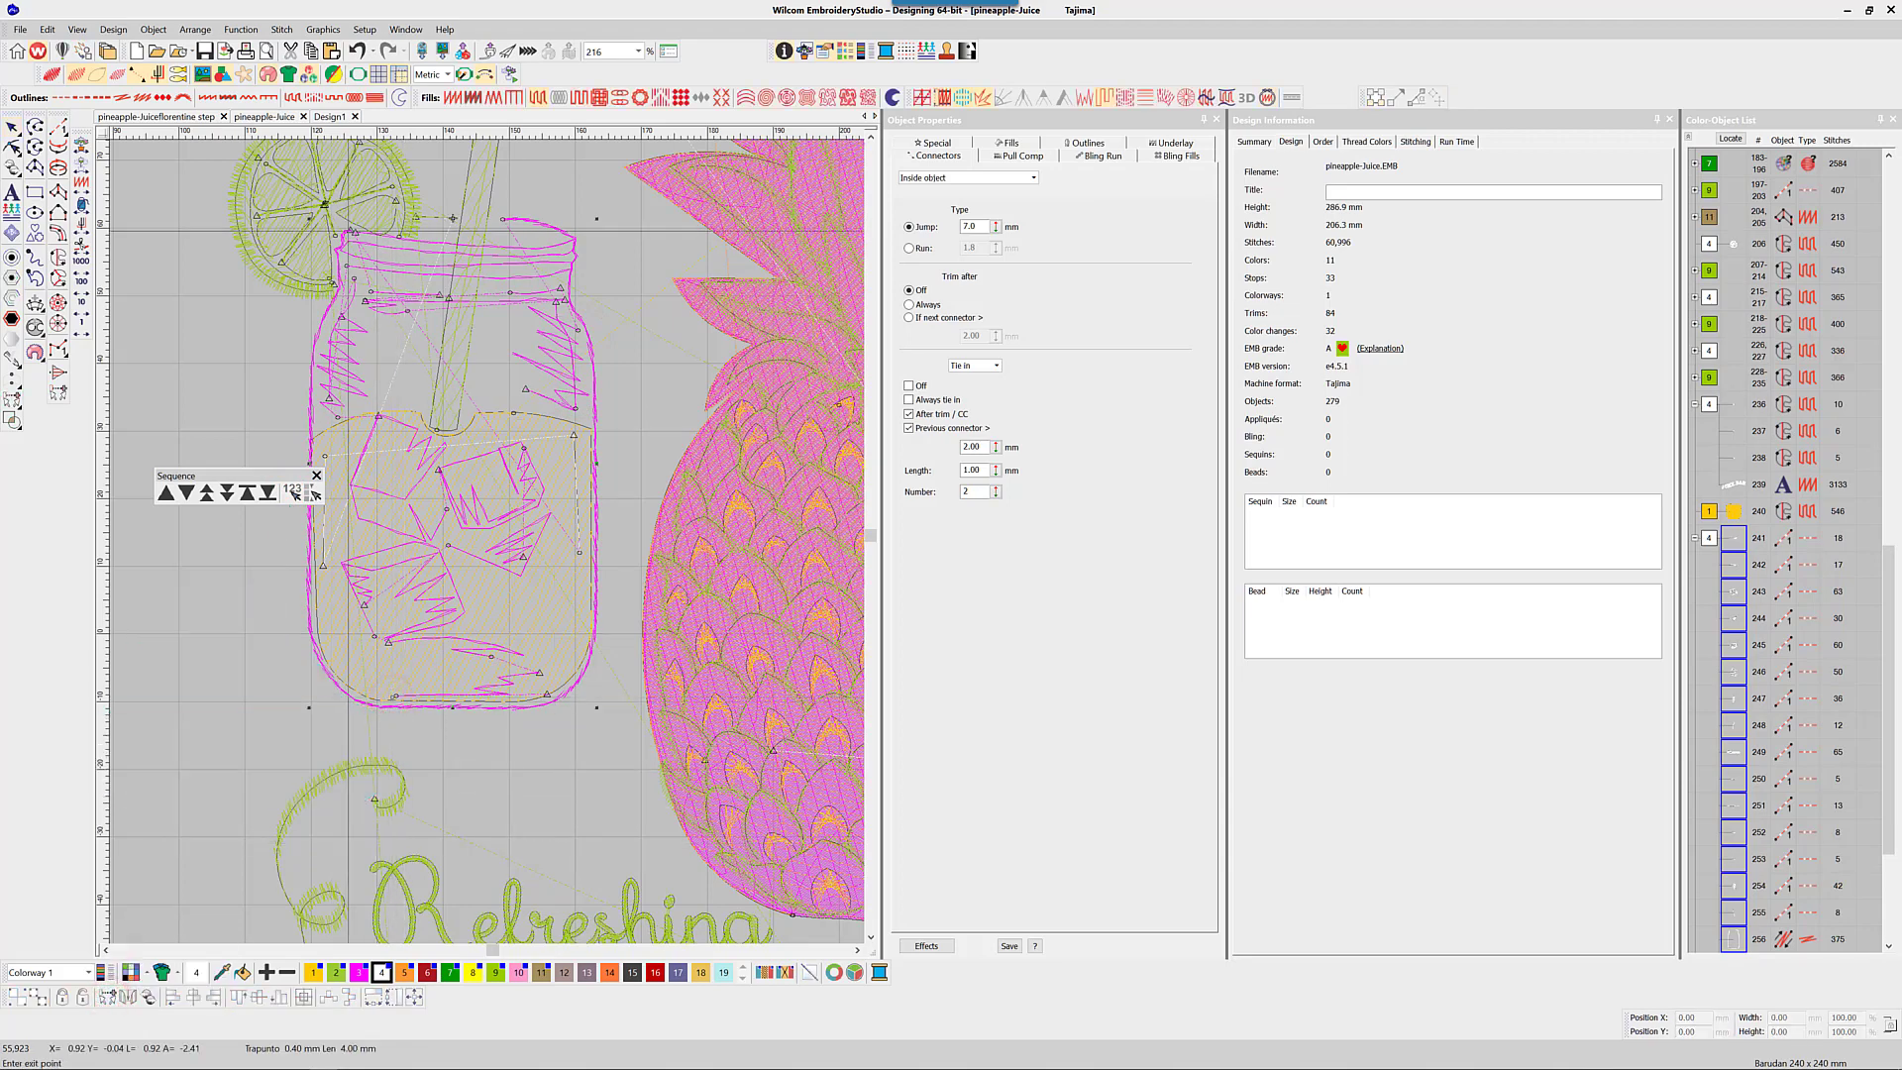
{"action": "left_click", "coordinate": [397, 696]}
Finish the jar branch, show the whole design, and switch thread to colour 8 then back to colour 4
{"action": "left_click", "coordinate": [349, 232]}
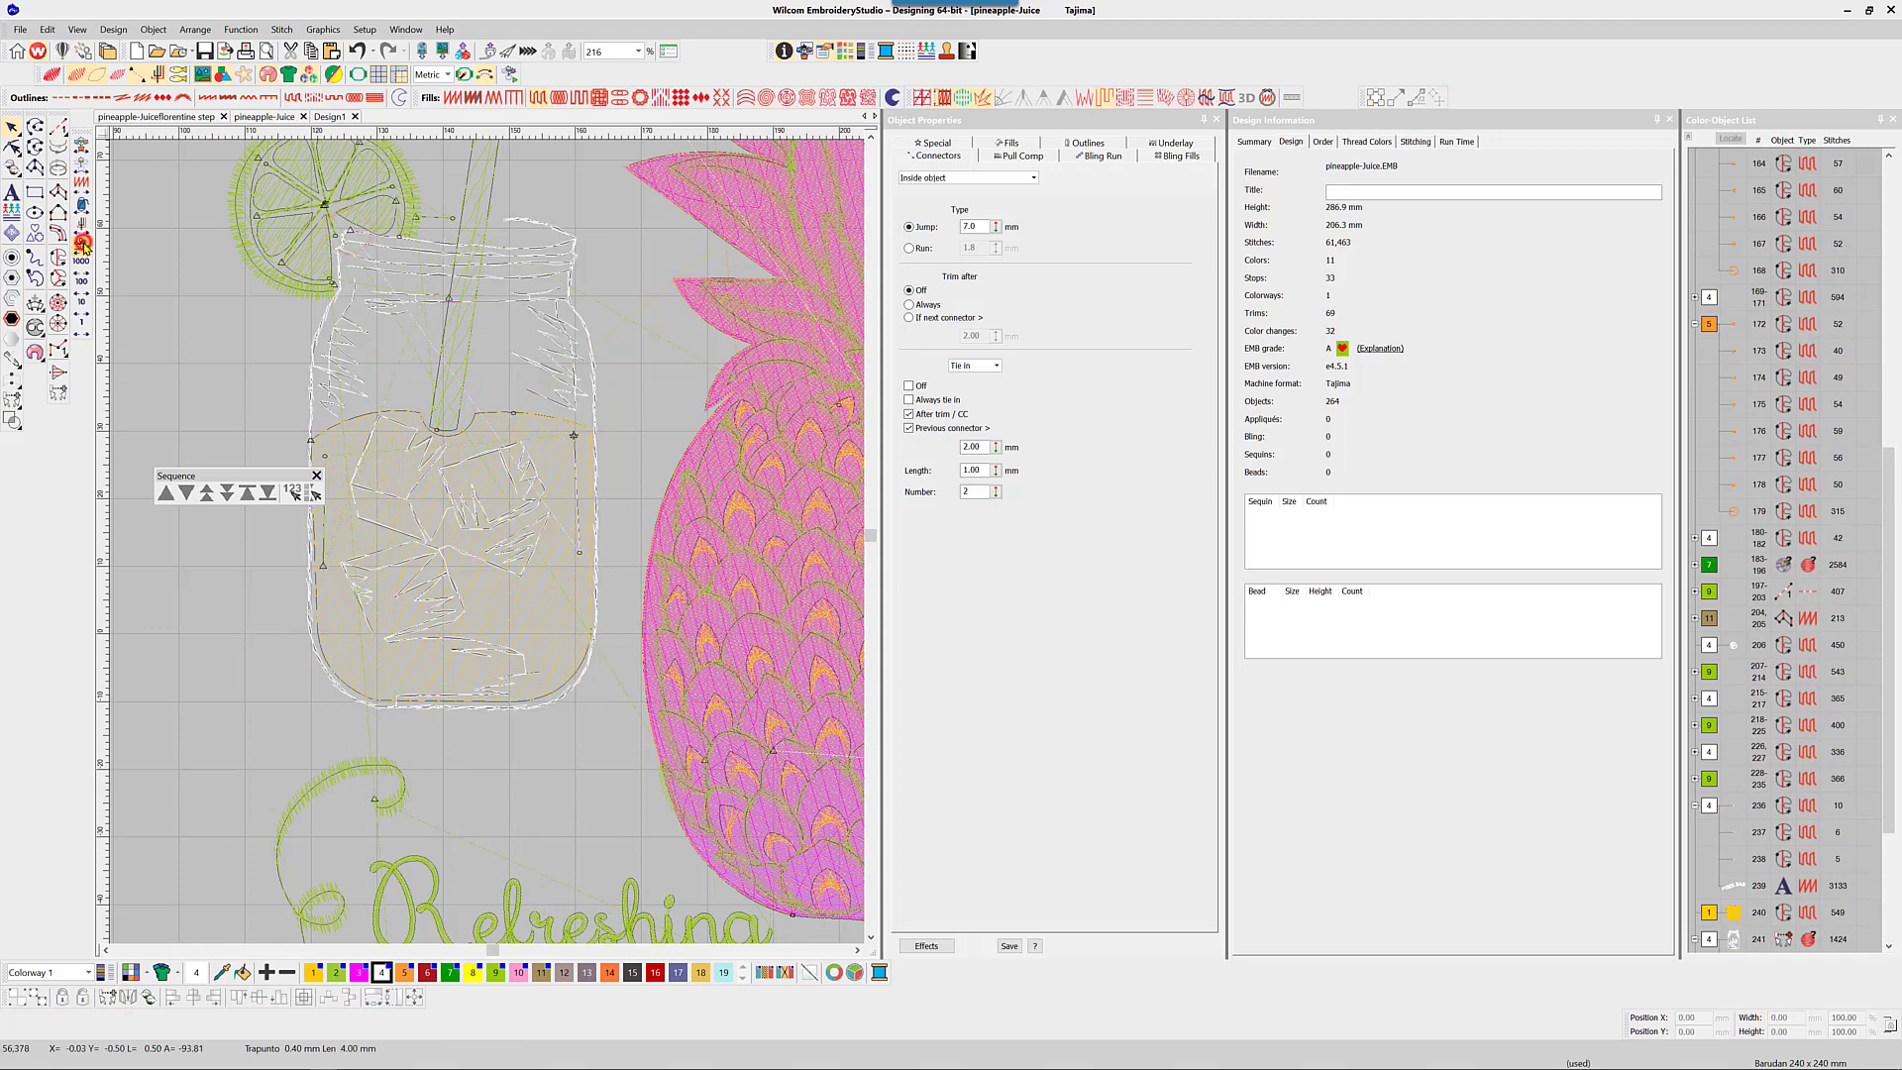
{"action": "left_click", "coordinate": [84, 246]}
{"action": "left_click", "coordinate": [84, 246]}
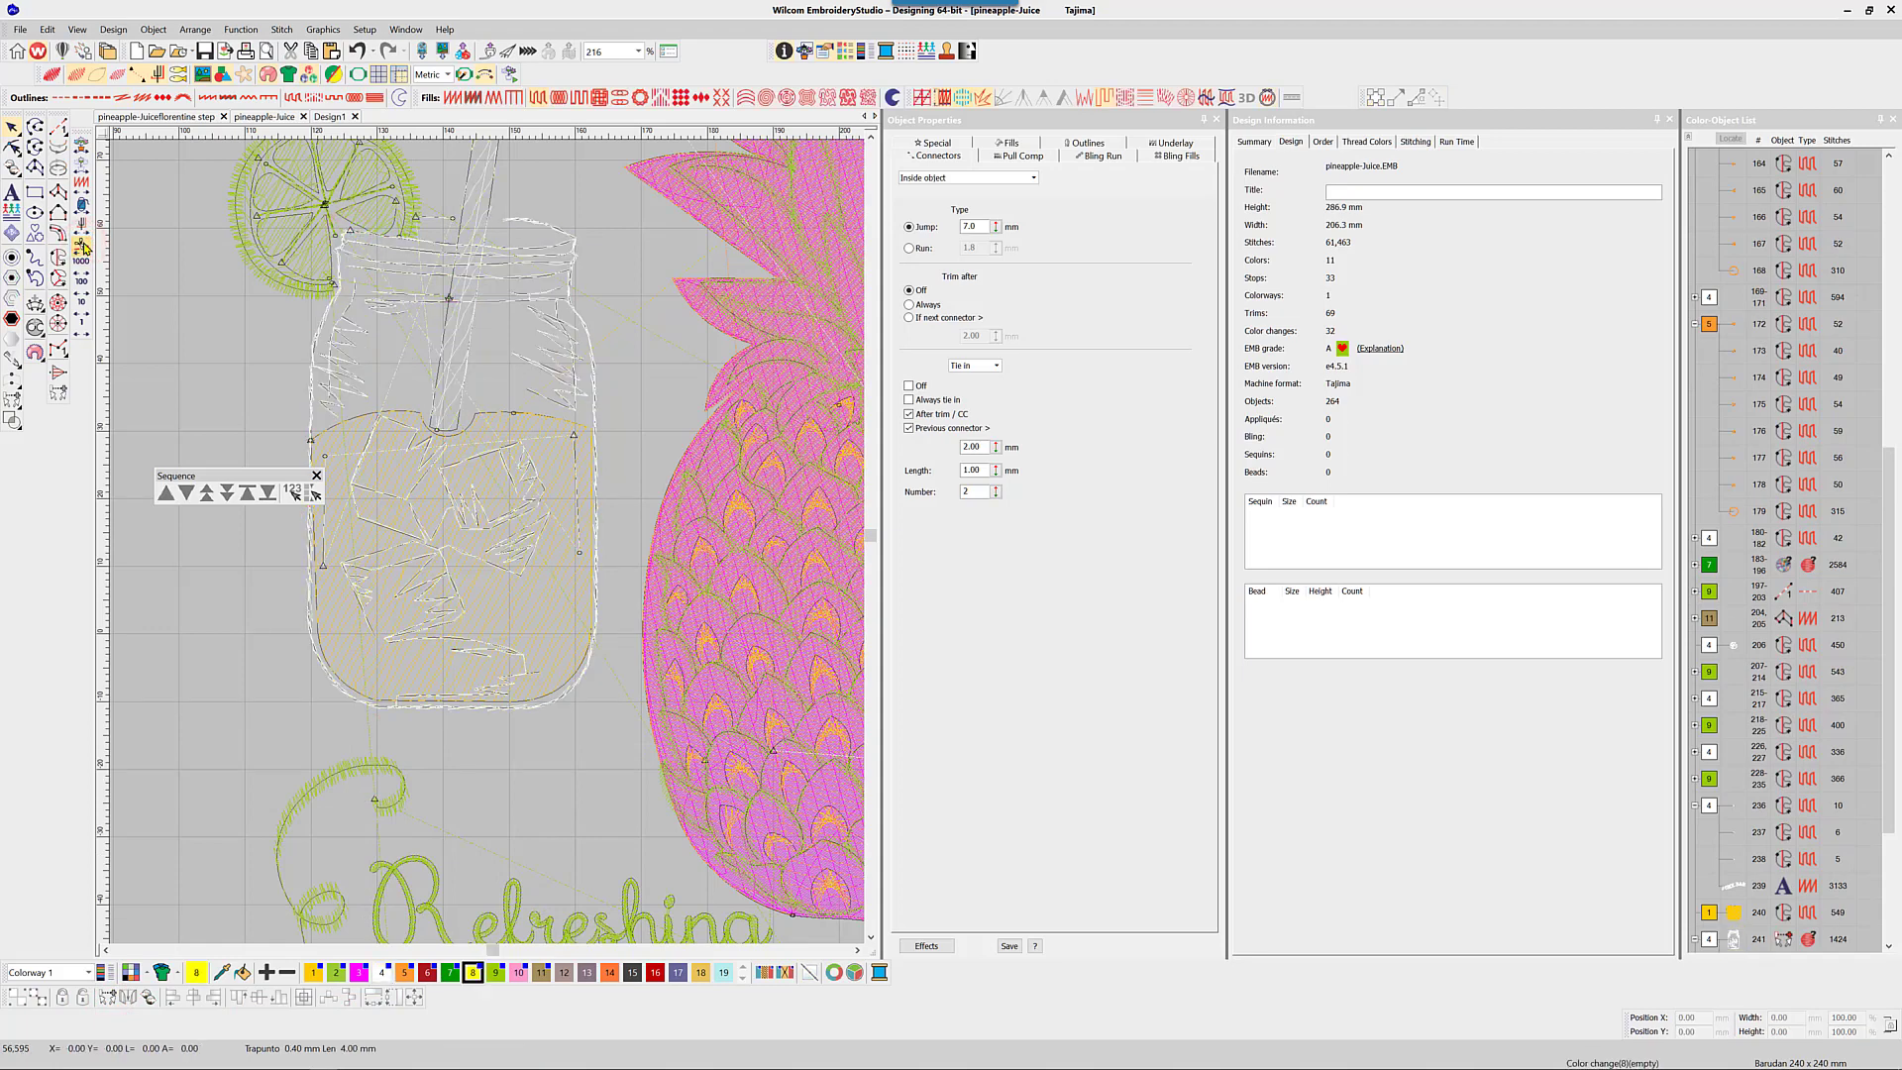
{"action": "key", "text": "0"}
{"action": "left_click", "coordinate": [83, 245]}
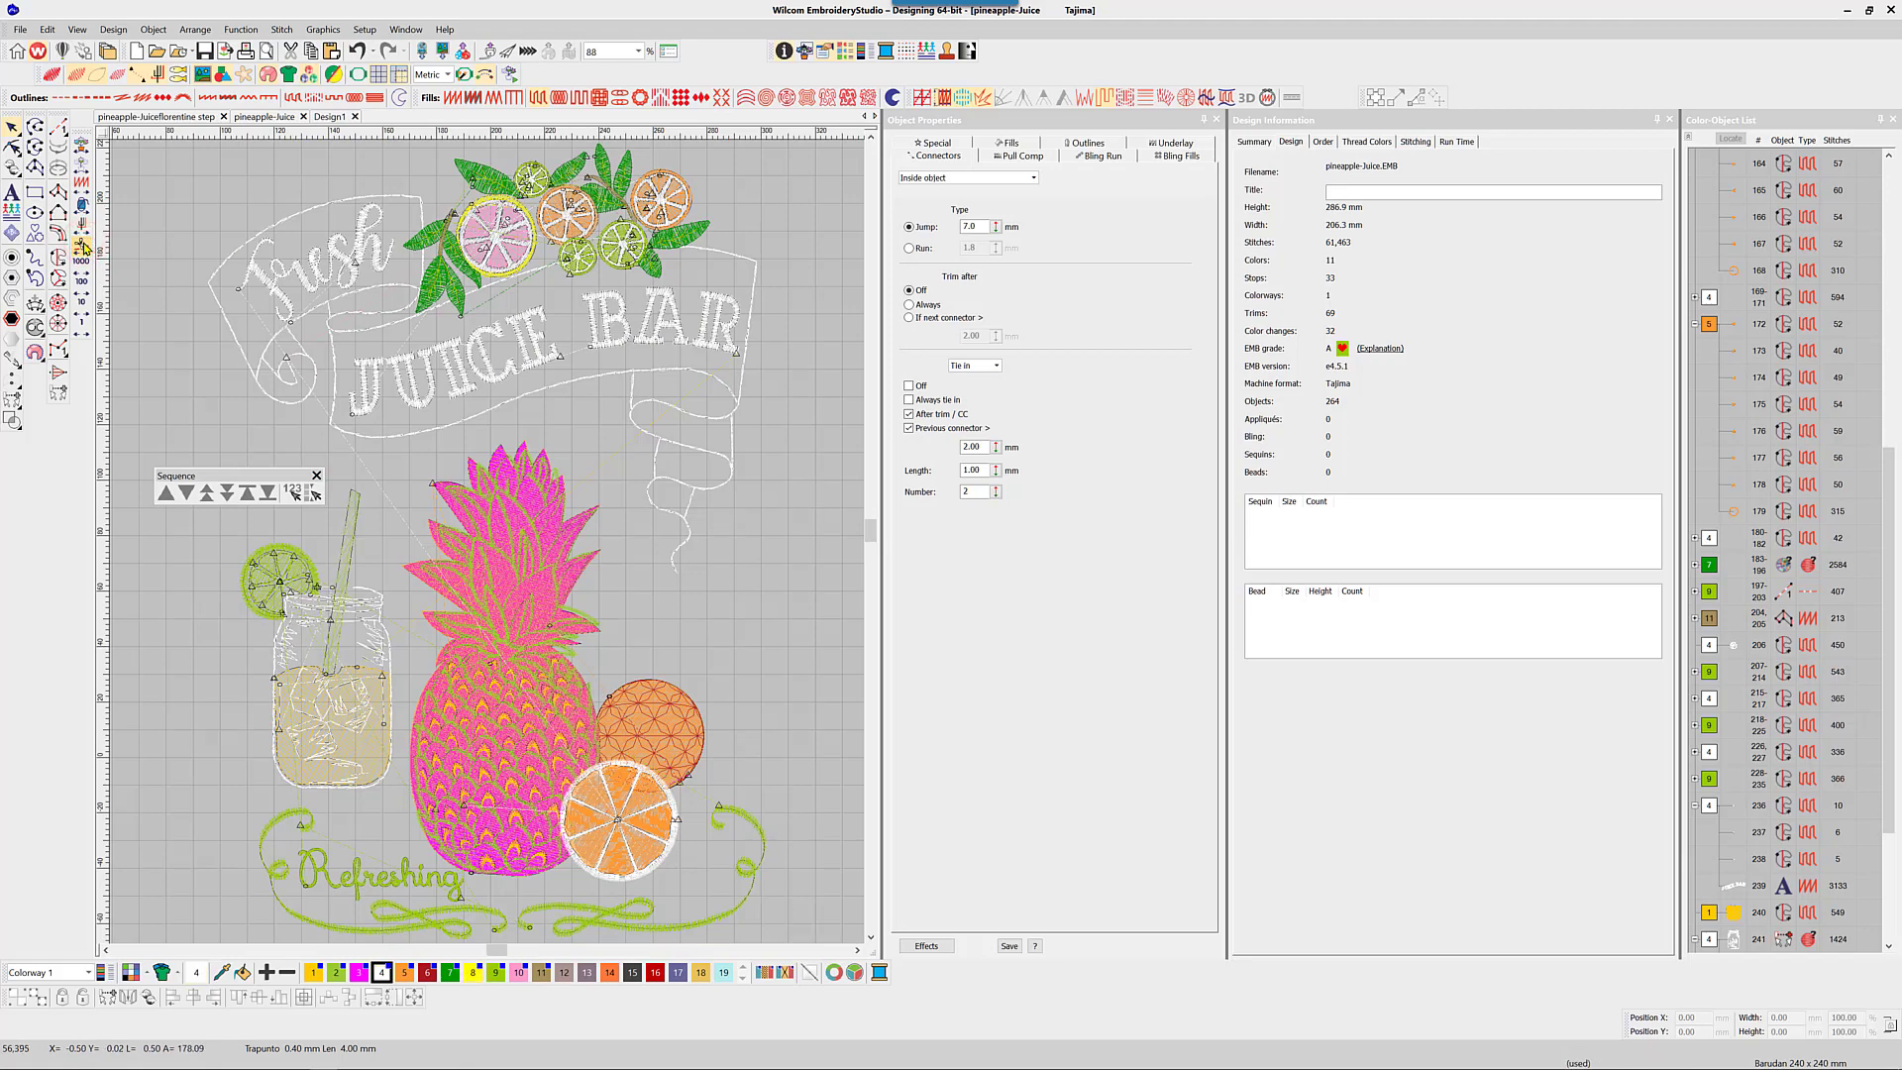
Add a connecting run near the straw and branch it with the straw, entering at the jar top, exiting at the straw top
{"action": "left_click", "coordinate": [325, 587]}
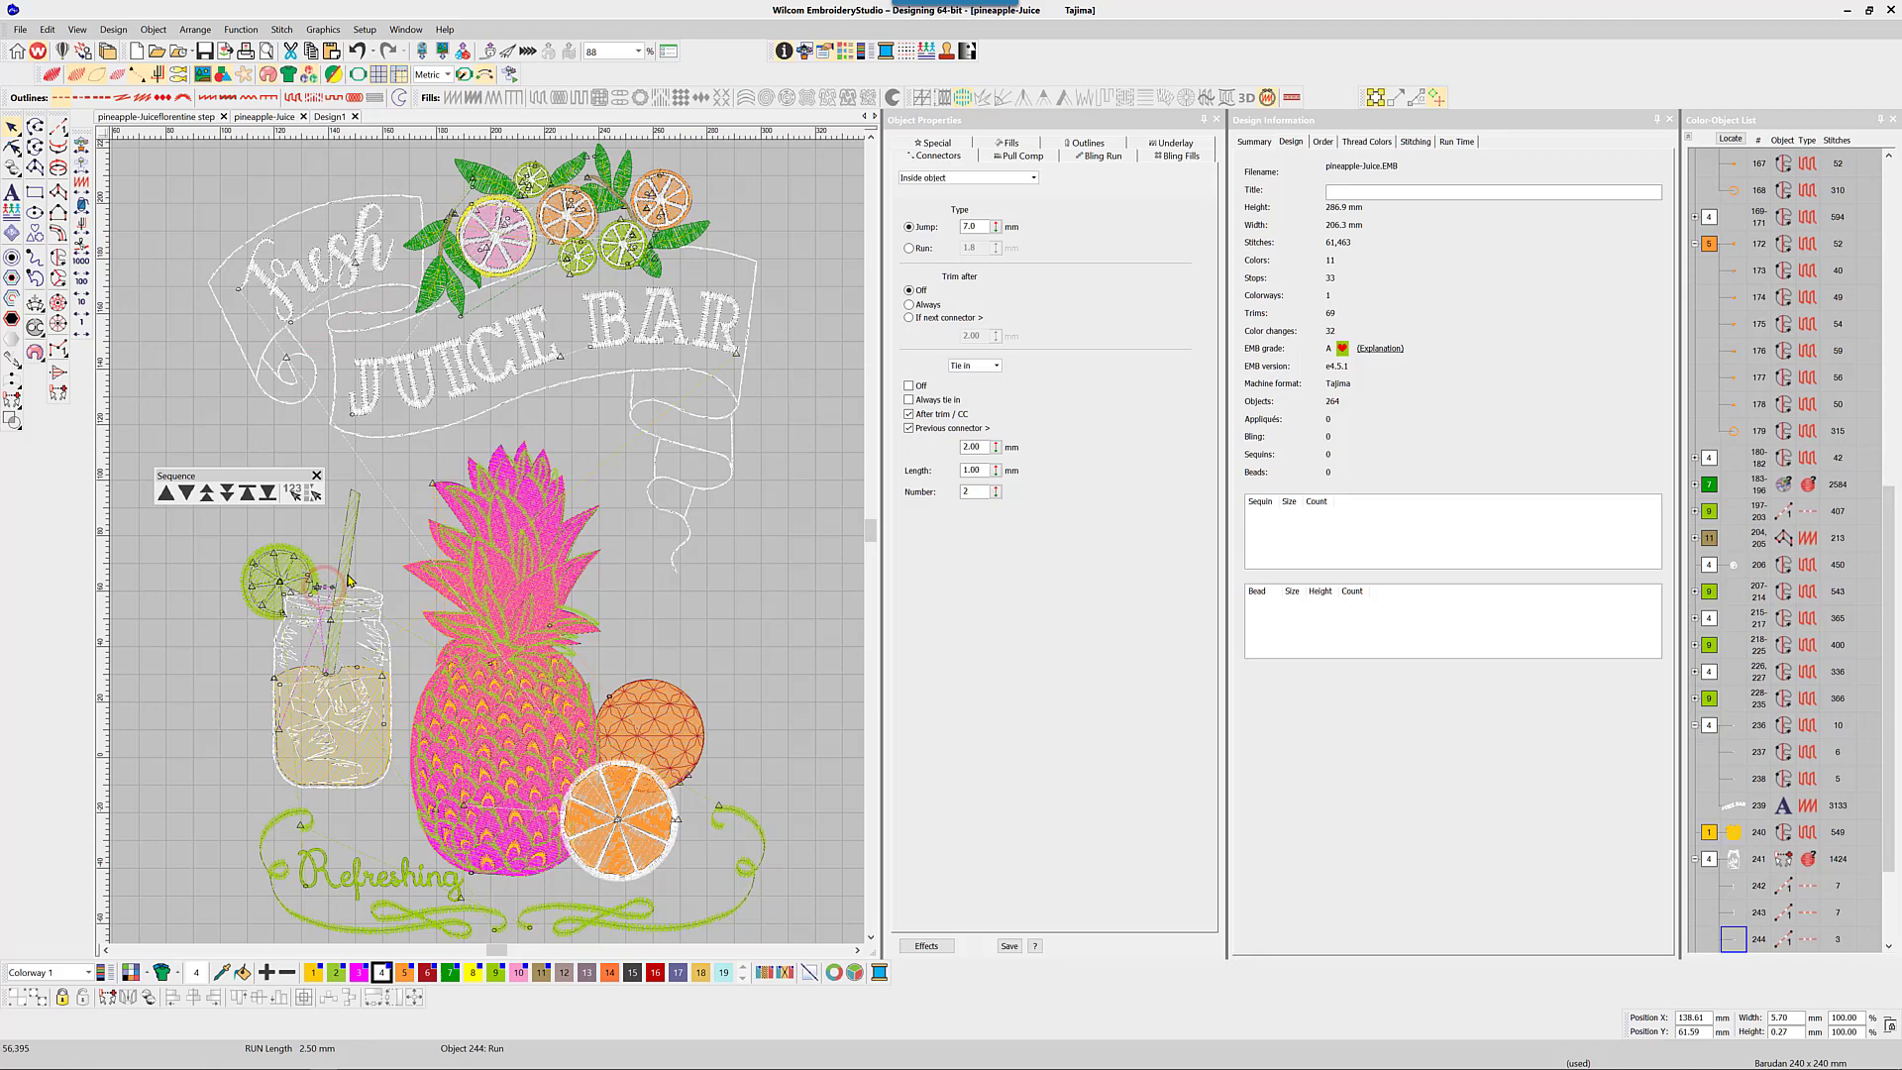
{"action": "left_click", "coordinate": [294, 492]}
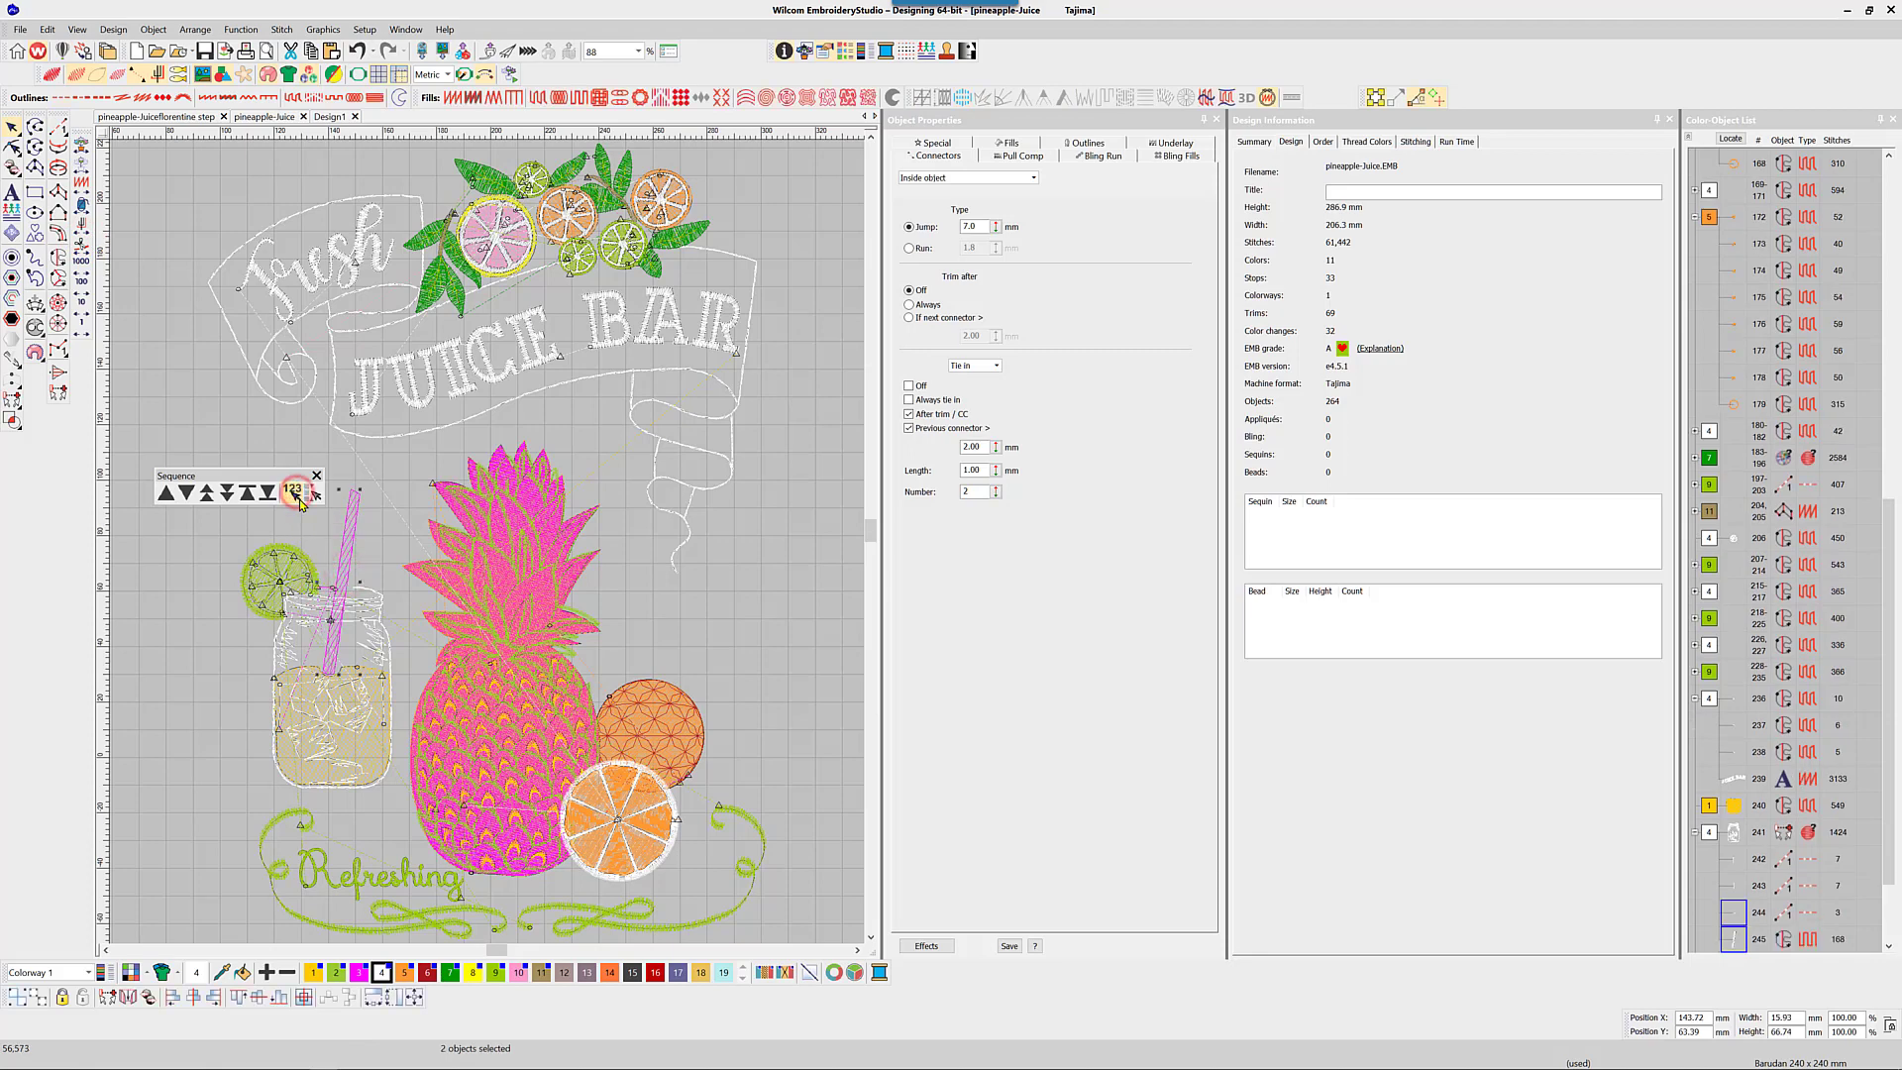
{"action": "left_click", "coordinate": [321, 584]}
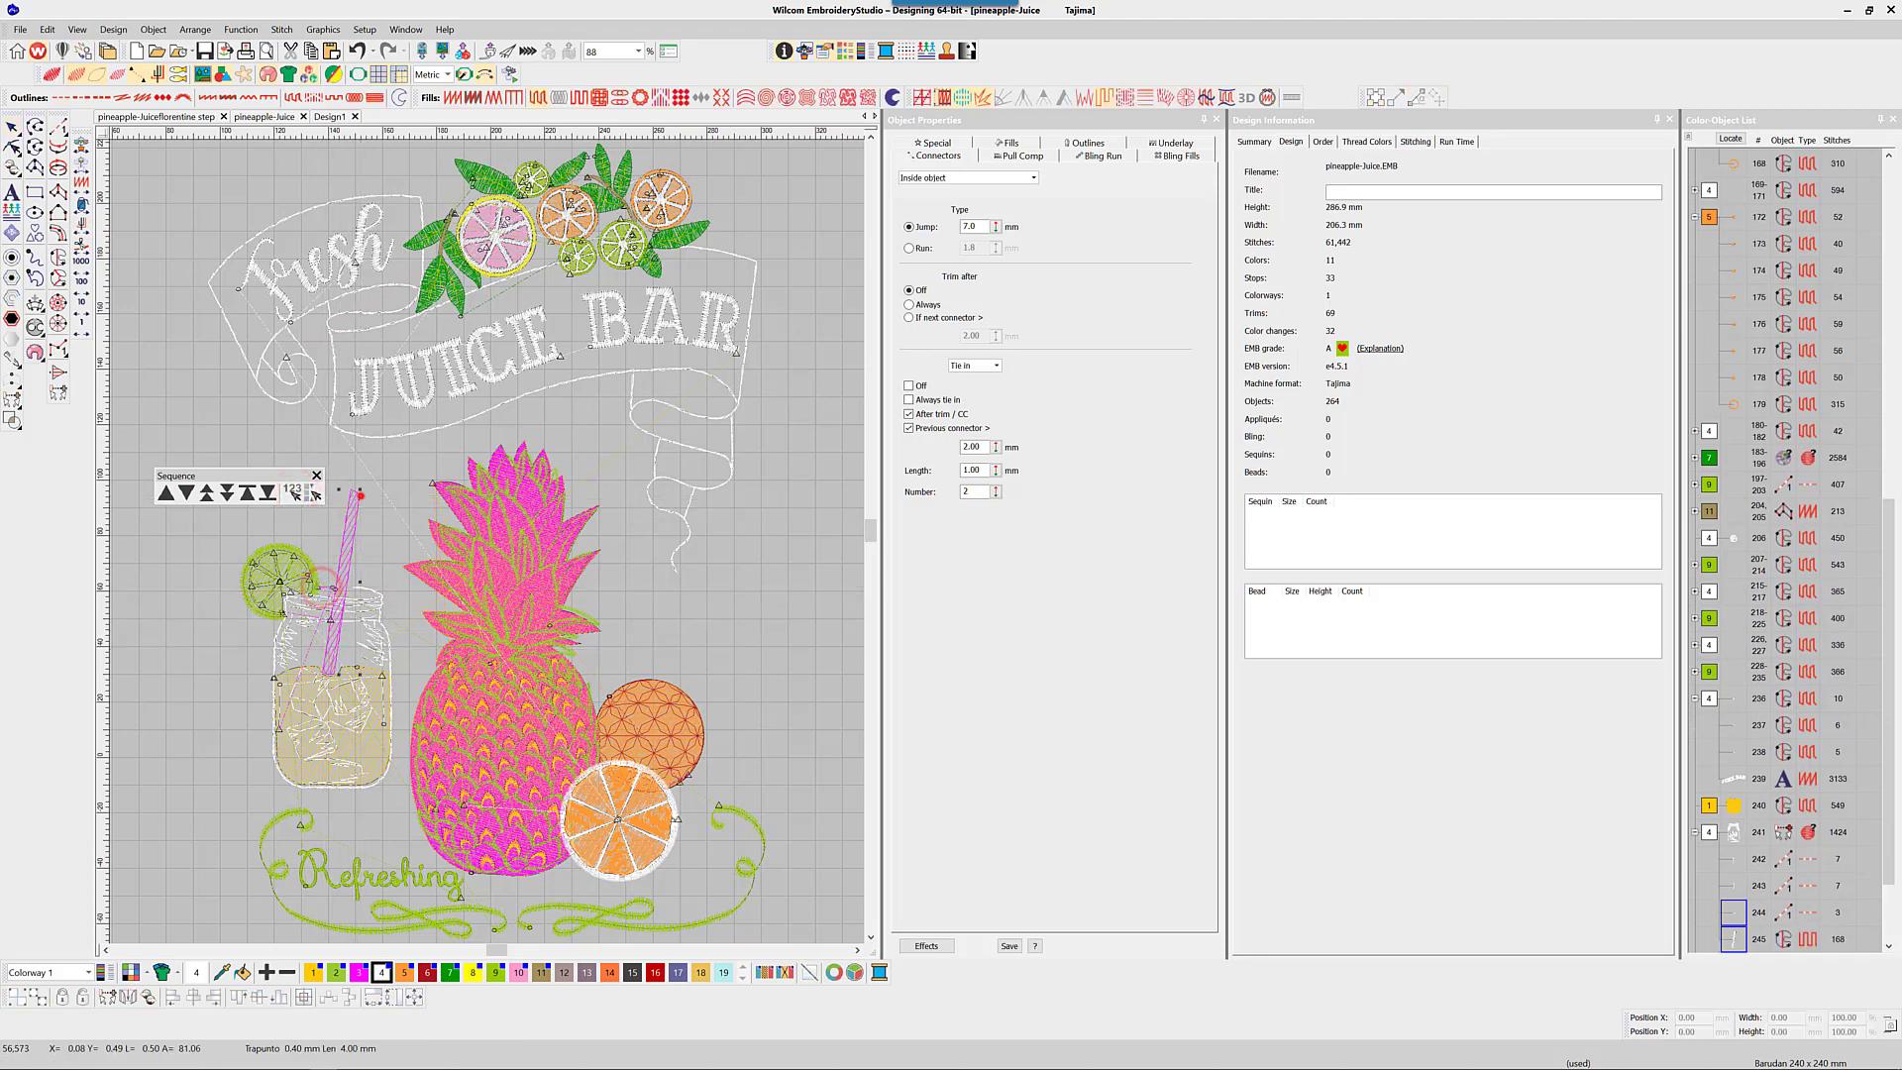
{"action": "left_click", "coordinate": [360, 495]}
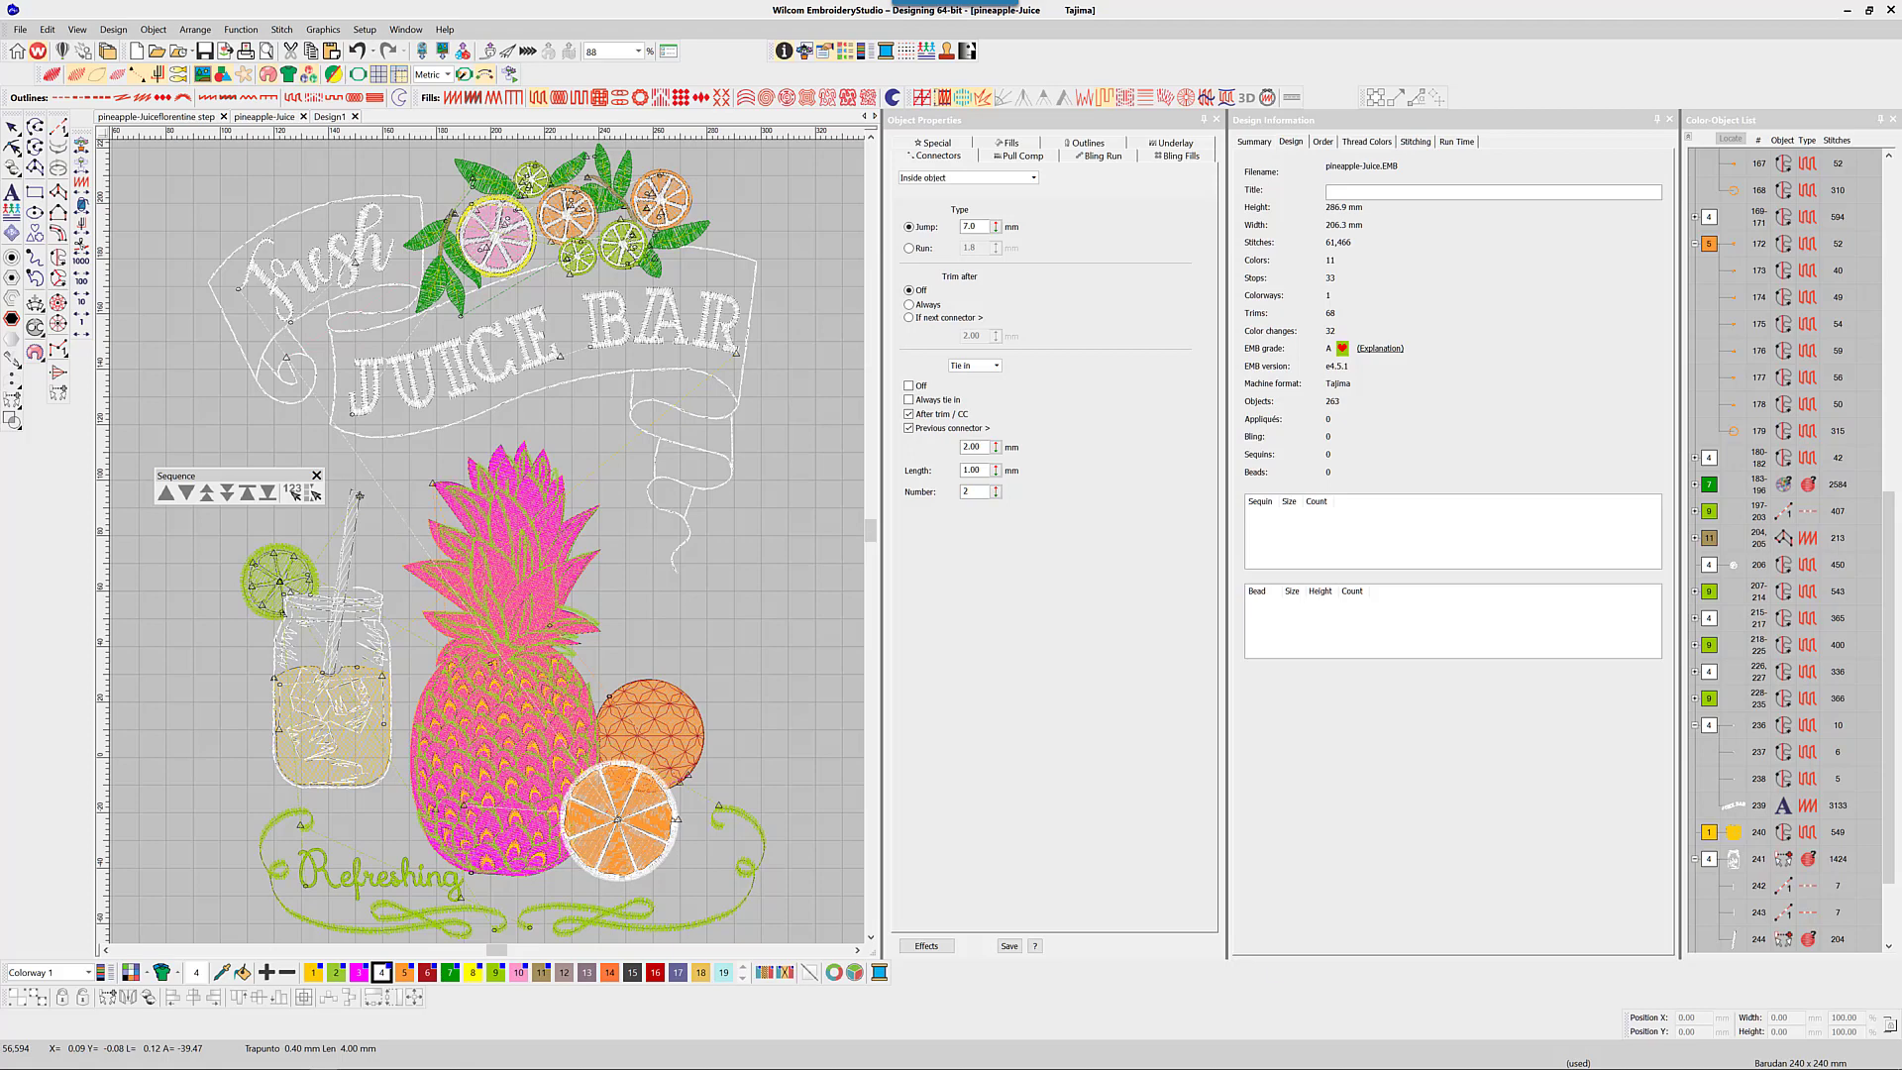
Reorder the lime slice pieces in the Color-Object List, moving the stemstitch outline after the segments
{"action": "left_click", "coordinate": [1708, 664]}
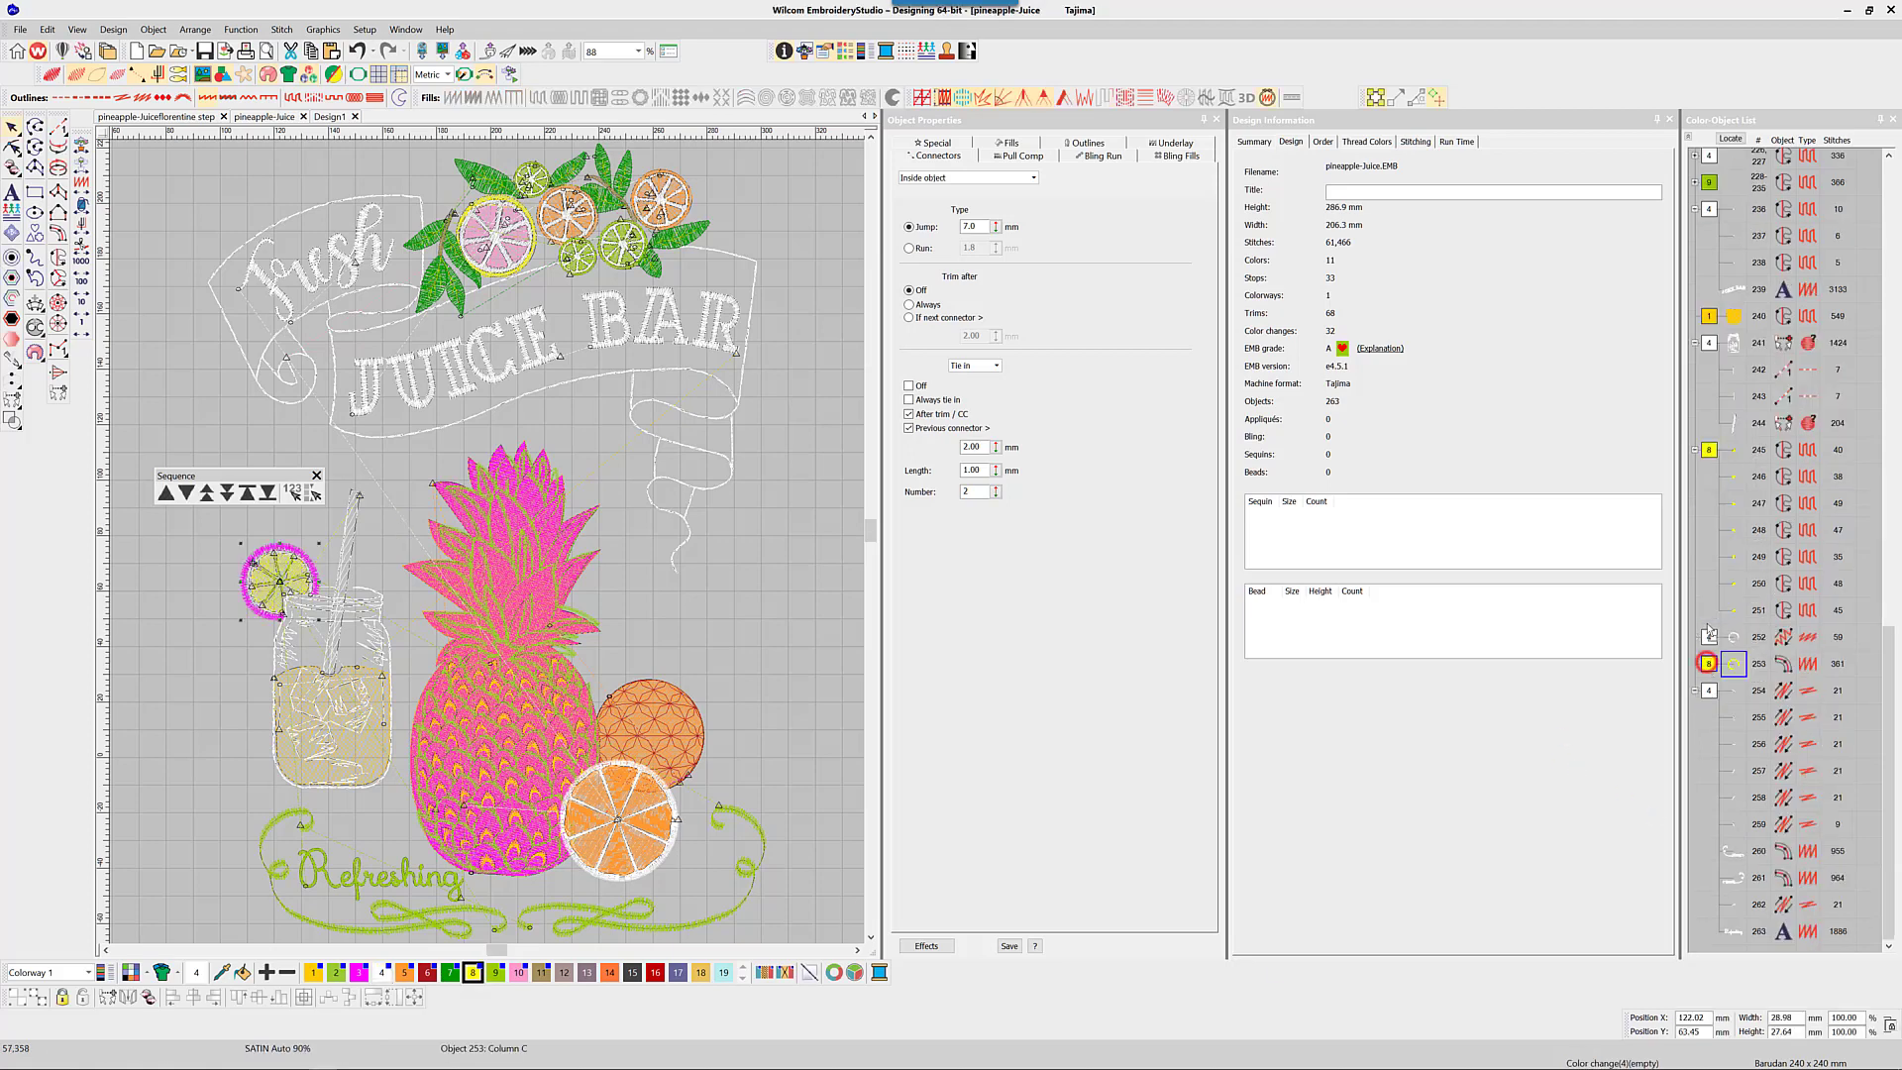
{"action": "left_click_drag", "start_coordinate": [1708, 632], "coordinate": [1708, 634]}
{"action": "scroll", "coordinate": [1872, 827], "scroll_direction": "down", "scroll_amount": 1}
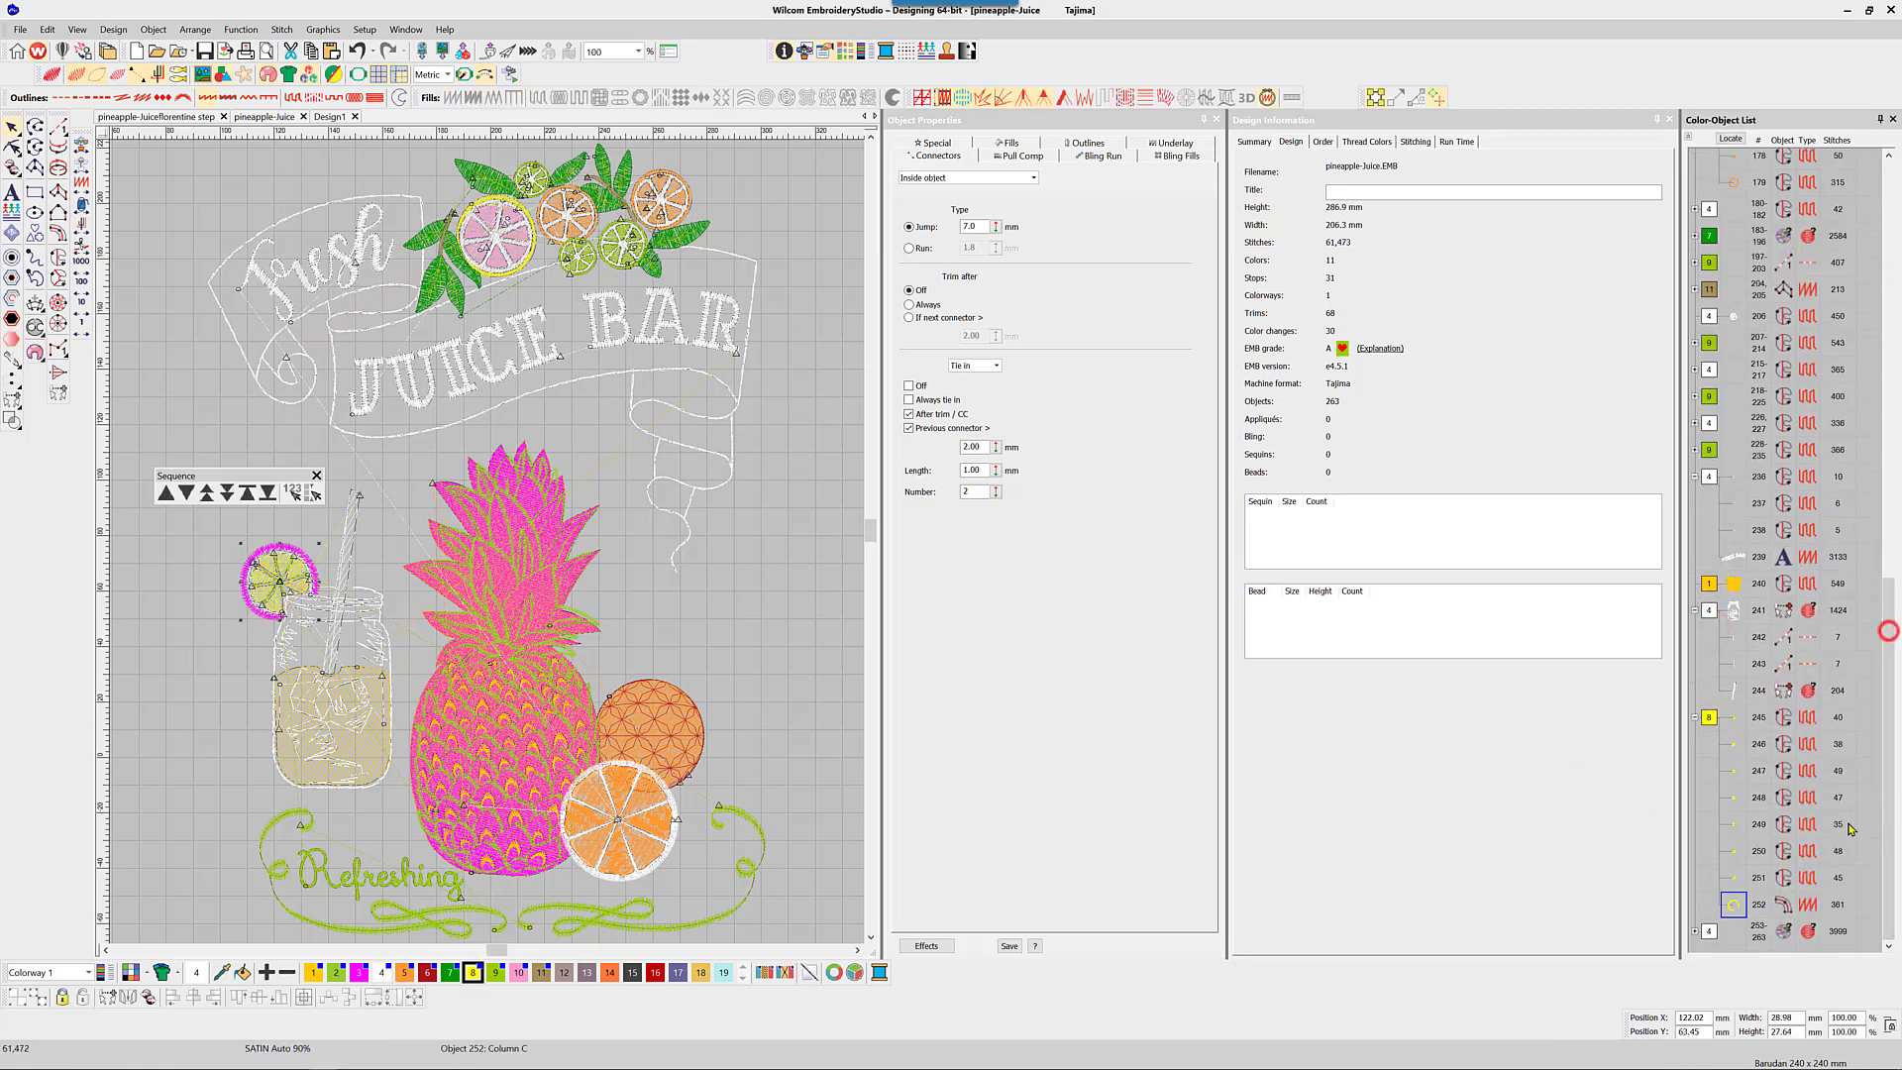
{"action": "left_click", "coordinate": [1880, 828]}
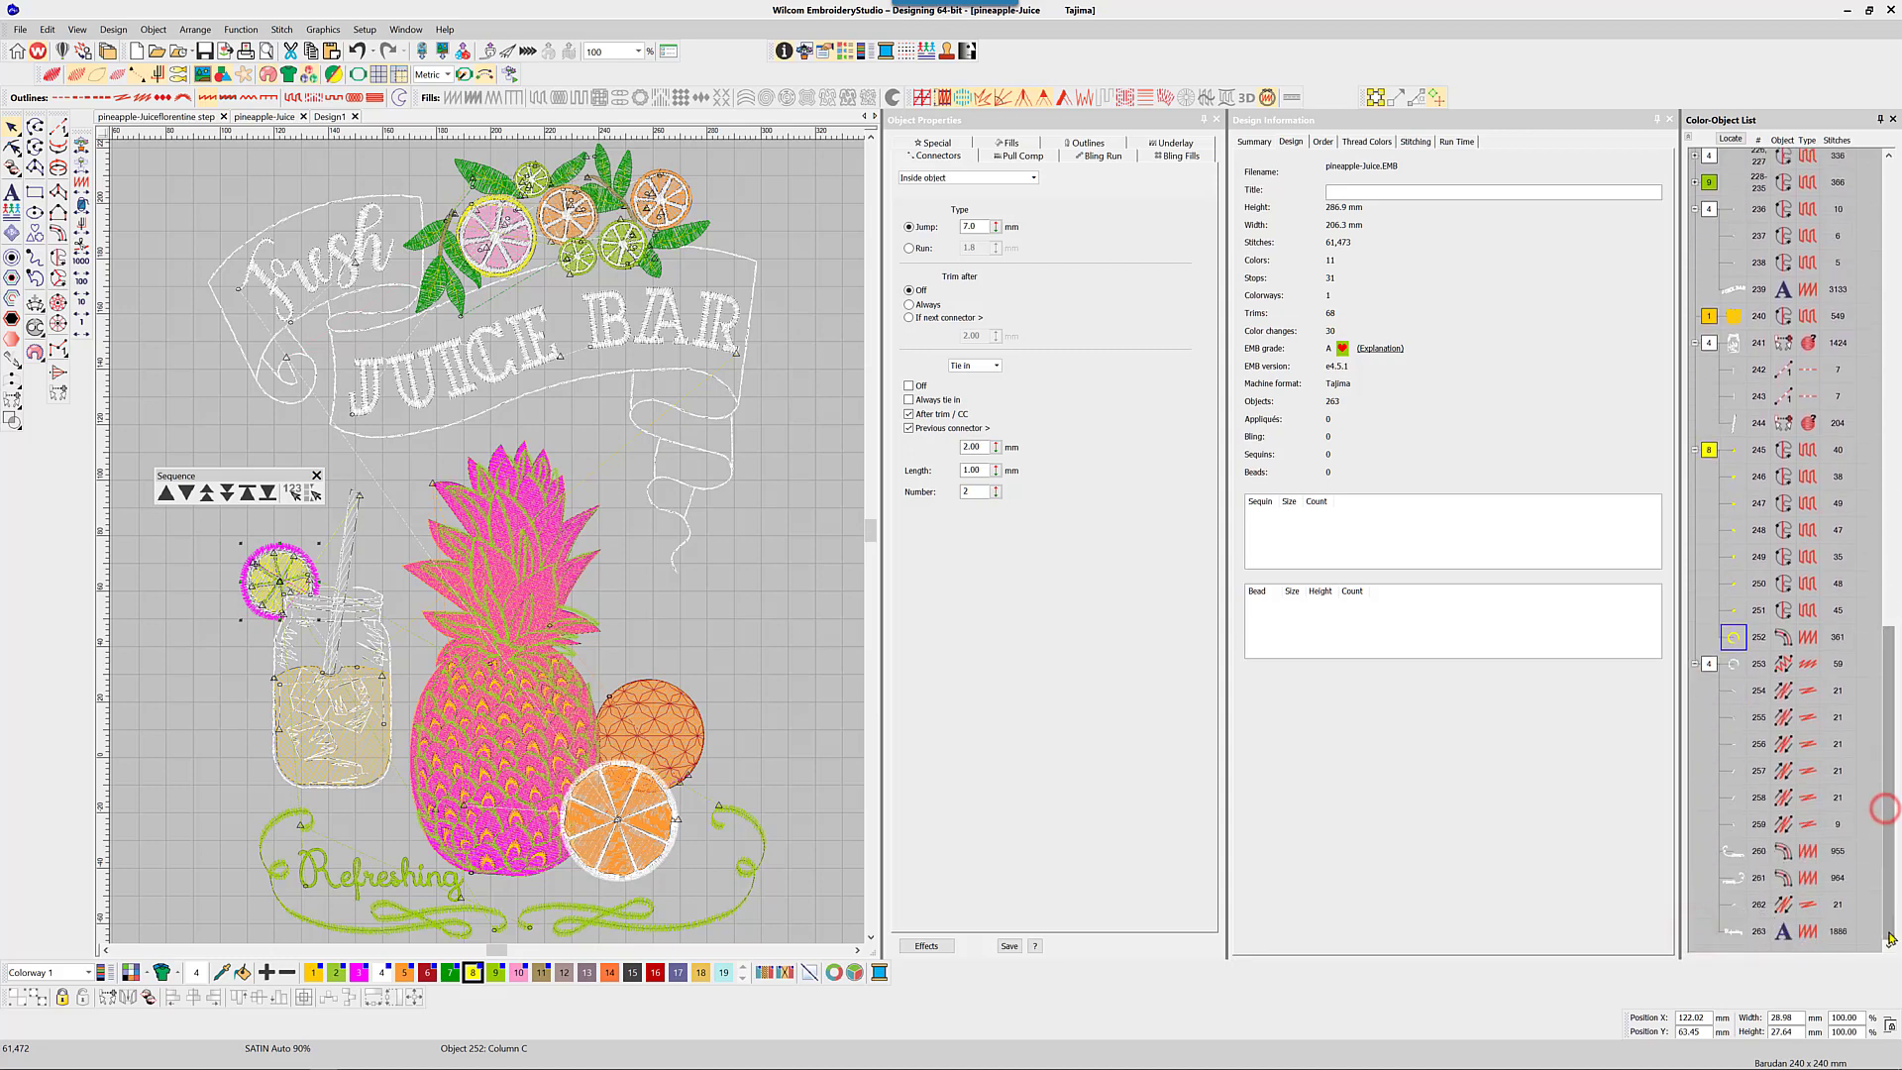
{"action": "left_click", "coordinate": [1733, 666]}
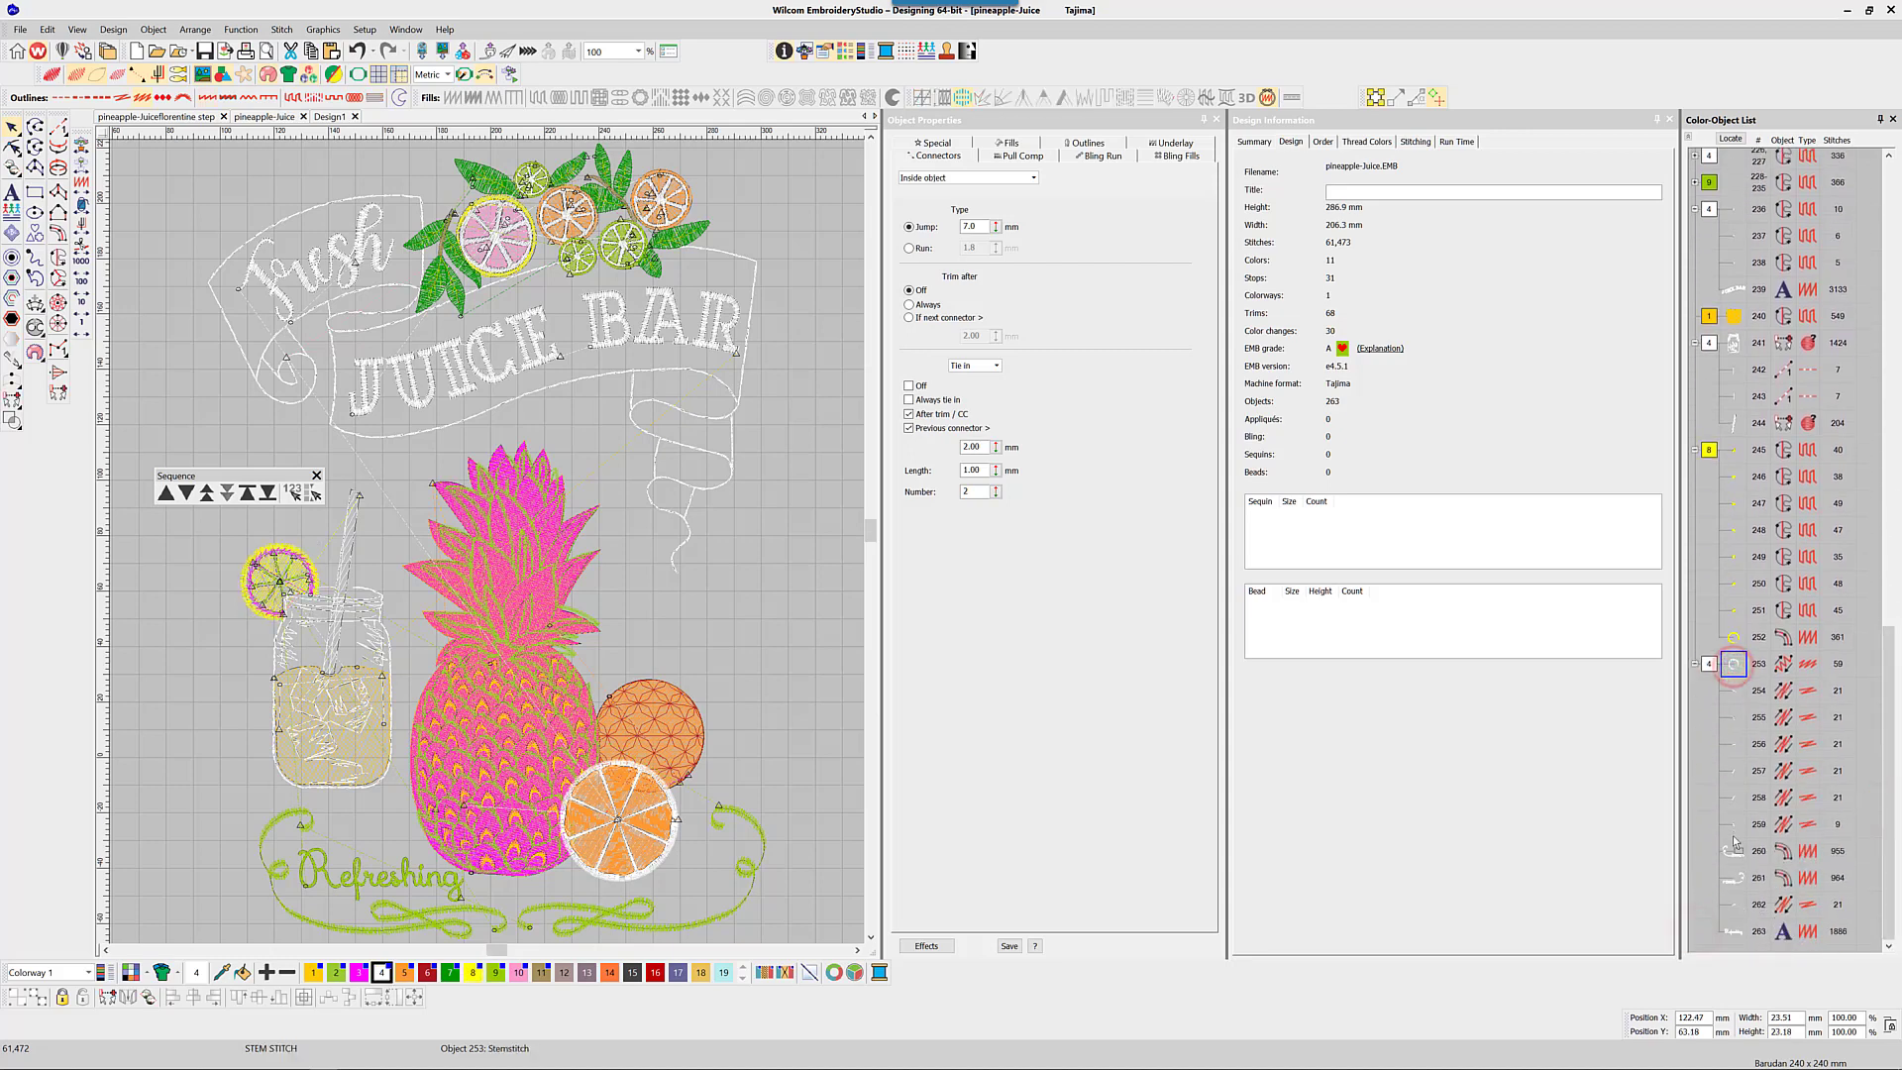
{"action": "left_click_drag", "start_coordinate": [1734, 842], "coordinate": [1735, 911]}
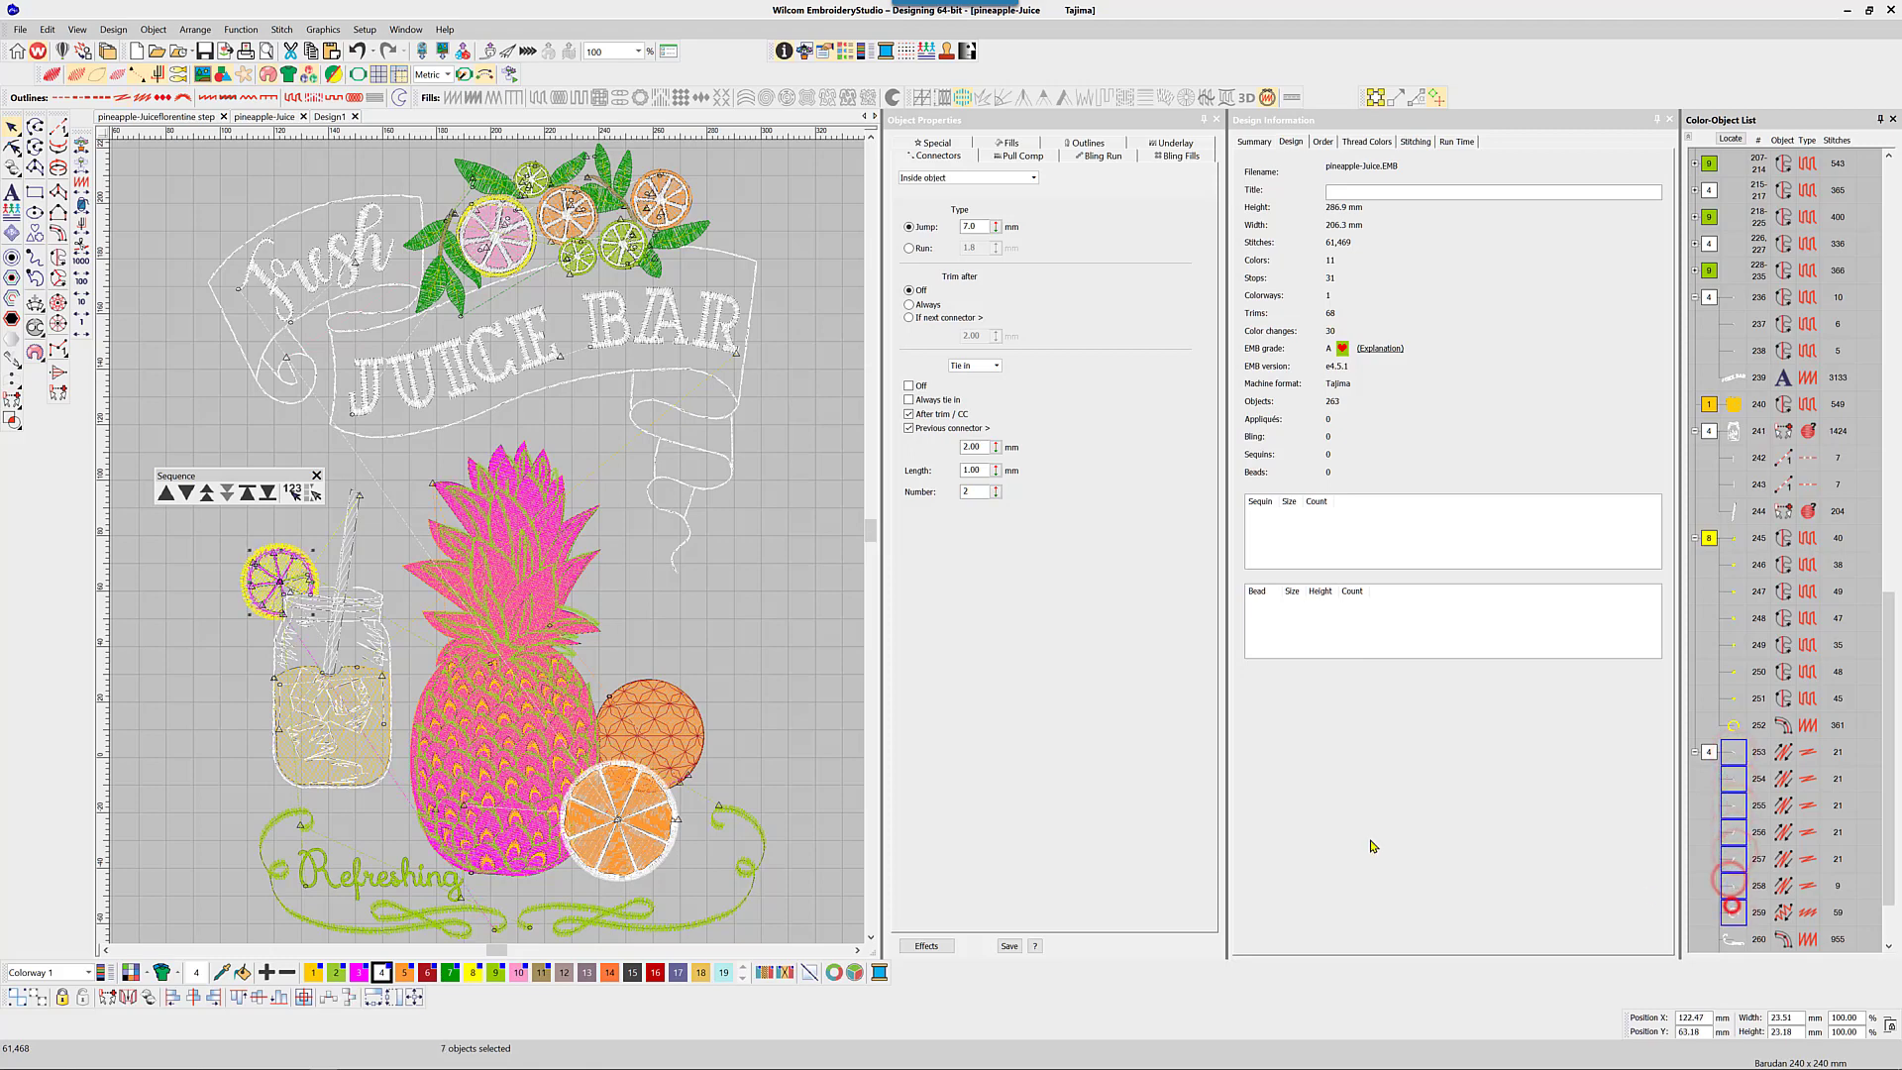
Merge the reordered lime slice pieces into a single branched object
{"action": "left_click", "coordinate": [313, 493]}
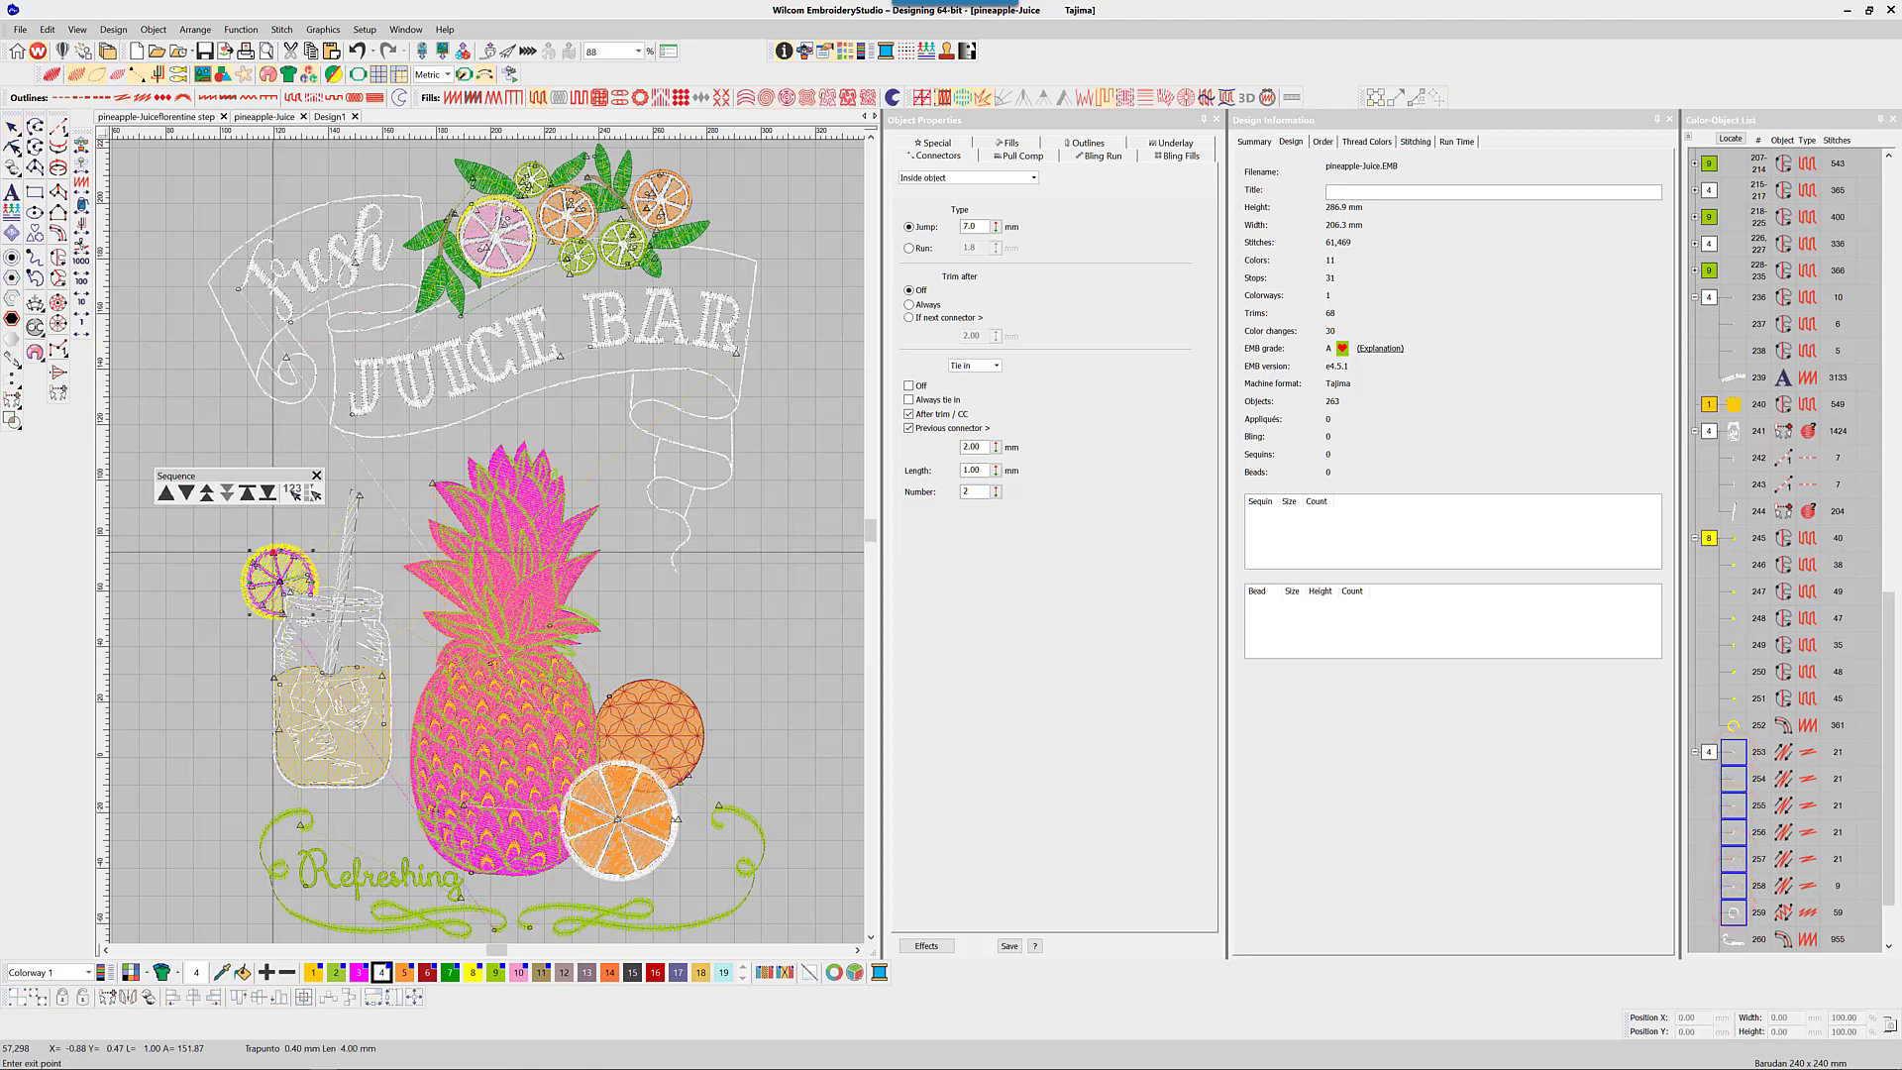
{"action": "left_click", "coordinate": [294, 551]}
{"action": "left_click", "coordinate": [294, 552]}
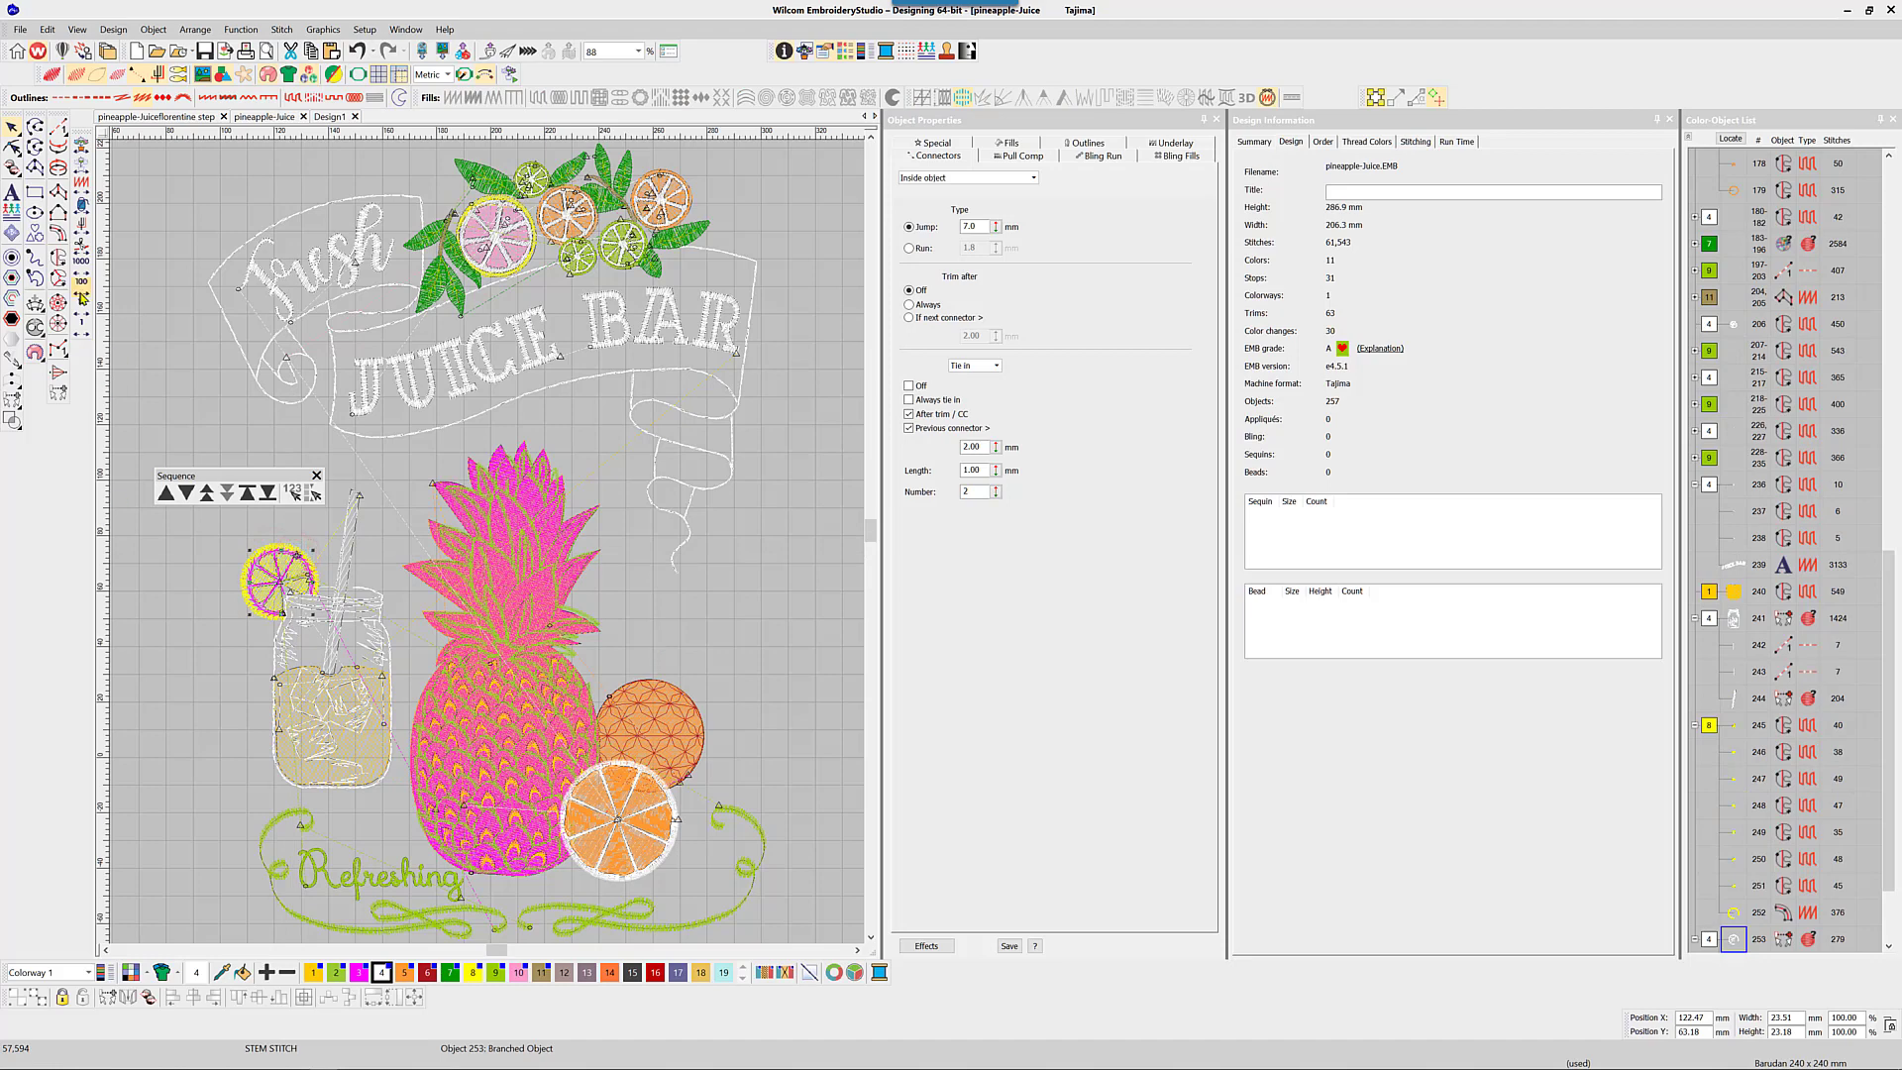
{"action": "left_click", "coordinate": [83, 248]}
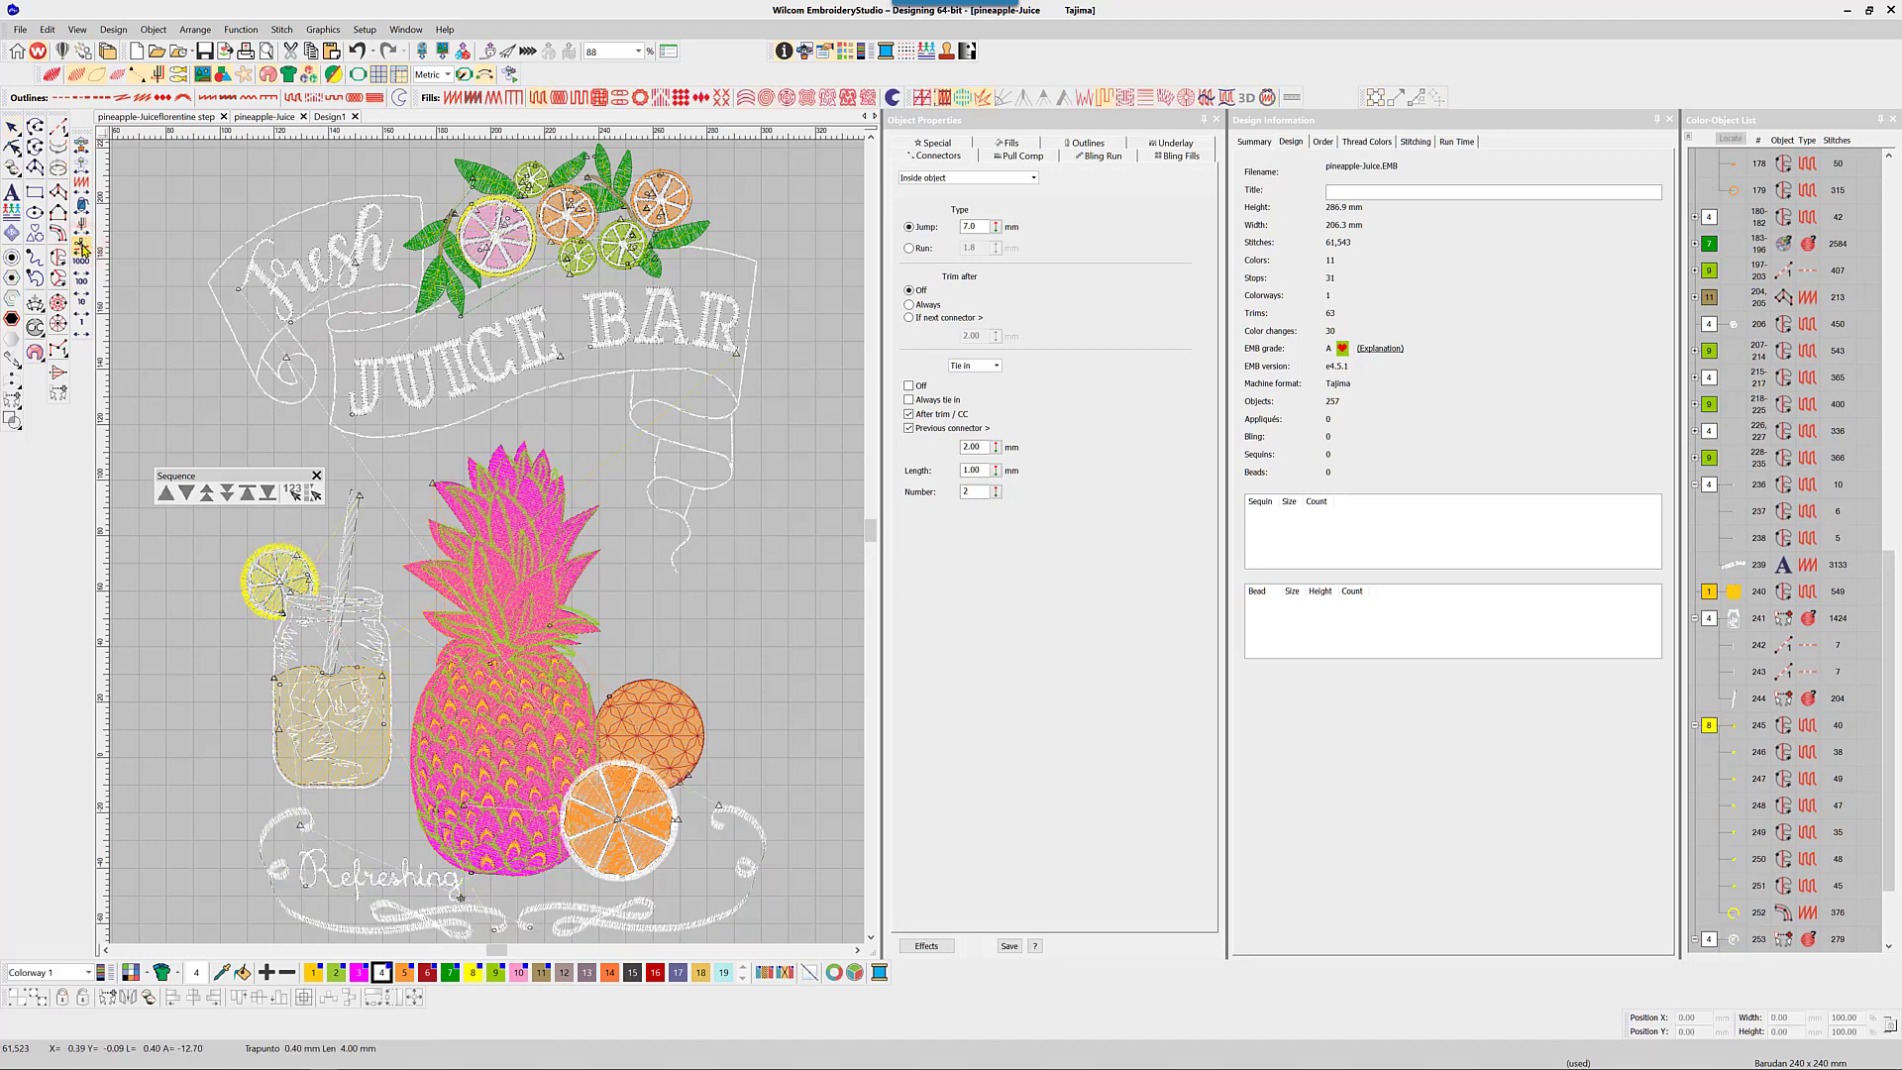
{"action": "left_click", "coordinate": [82, 247]}
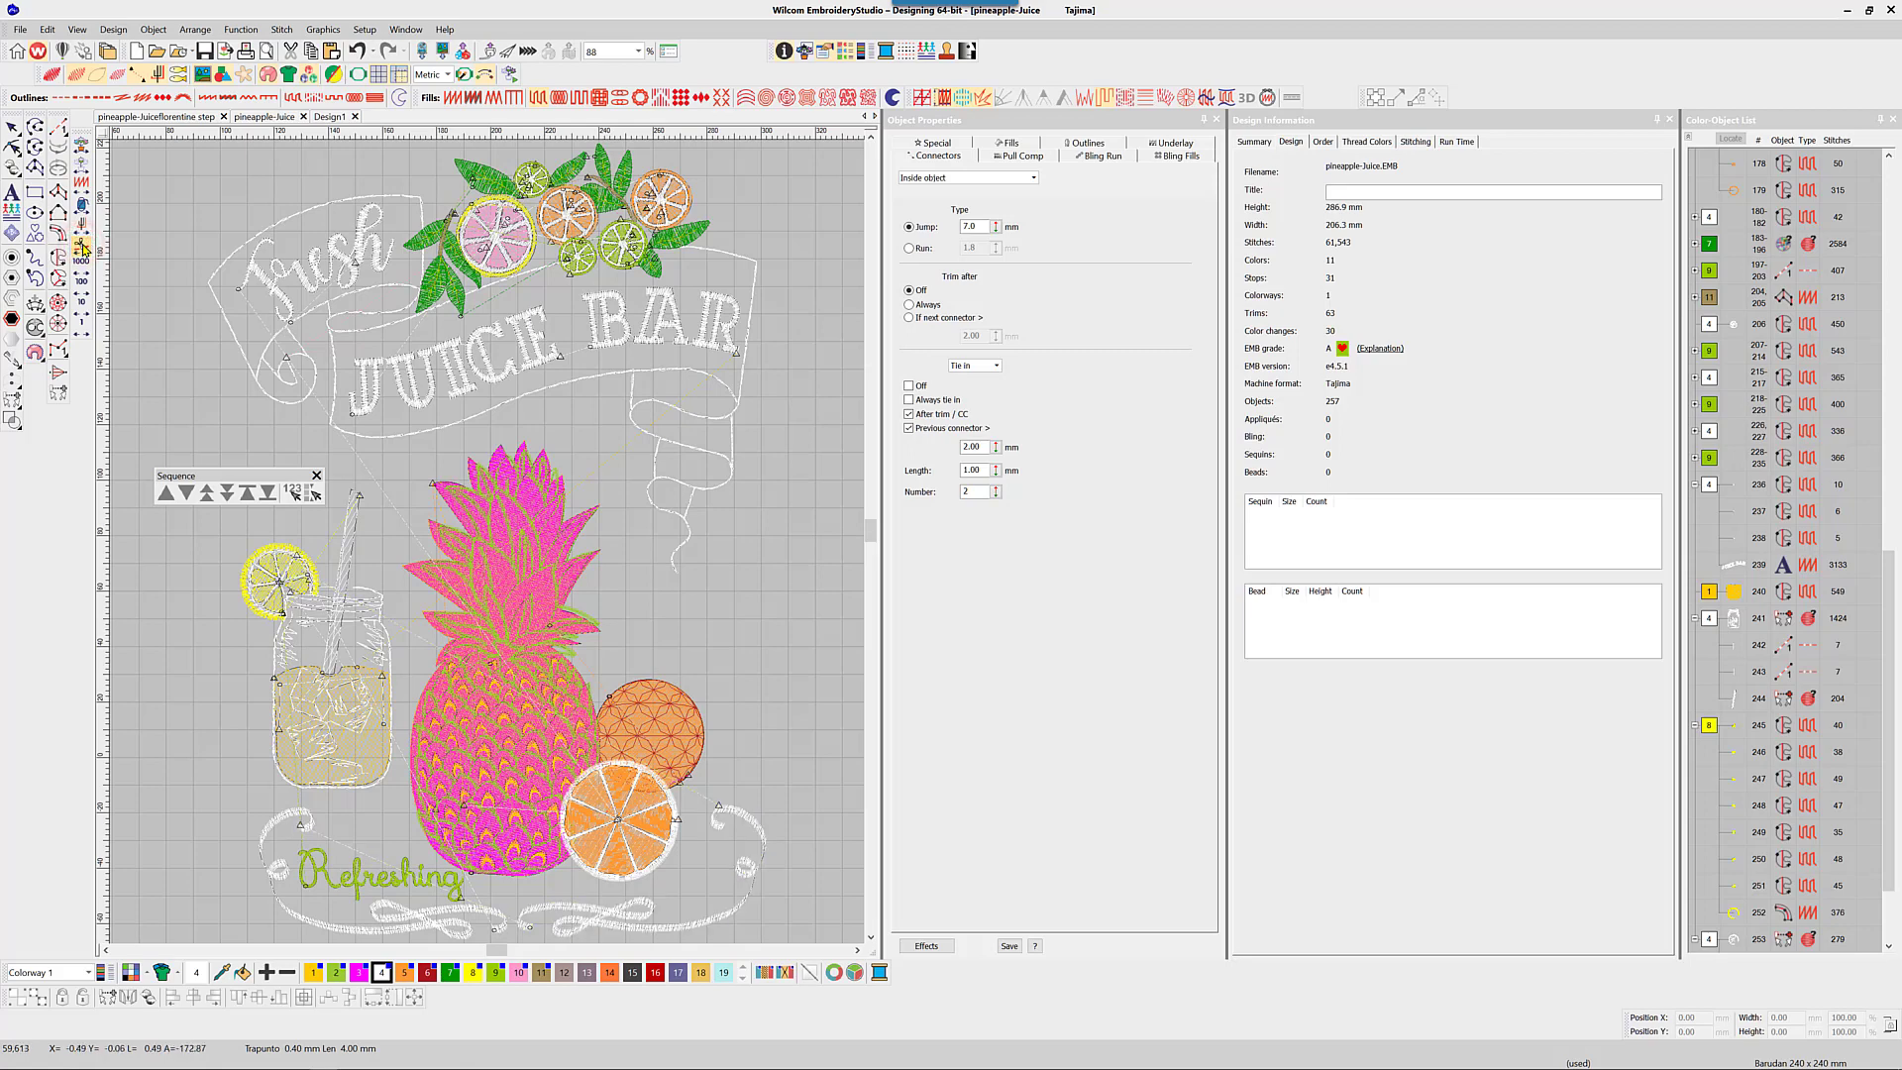
{"action": "left_click", "coordinate": [82, 247]}
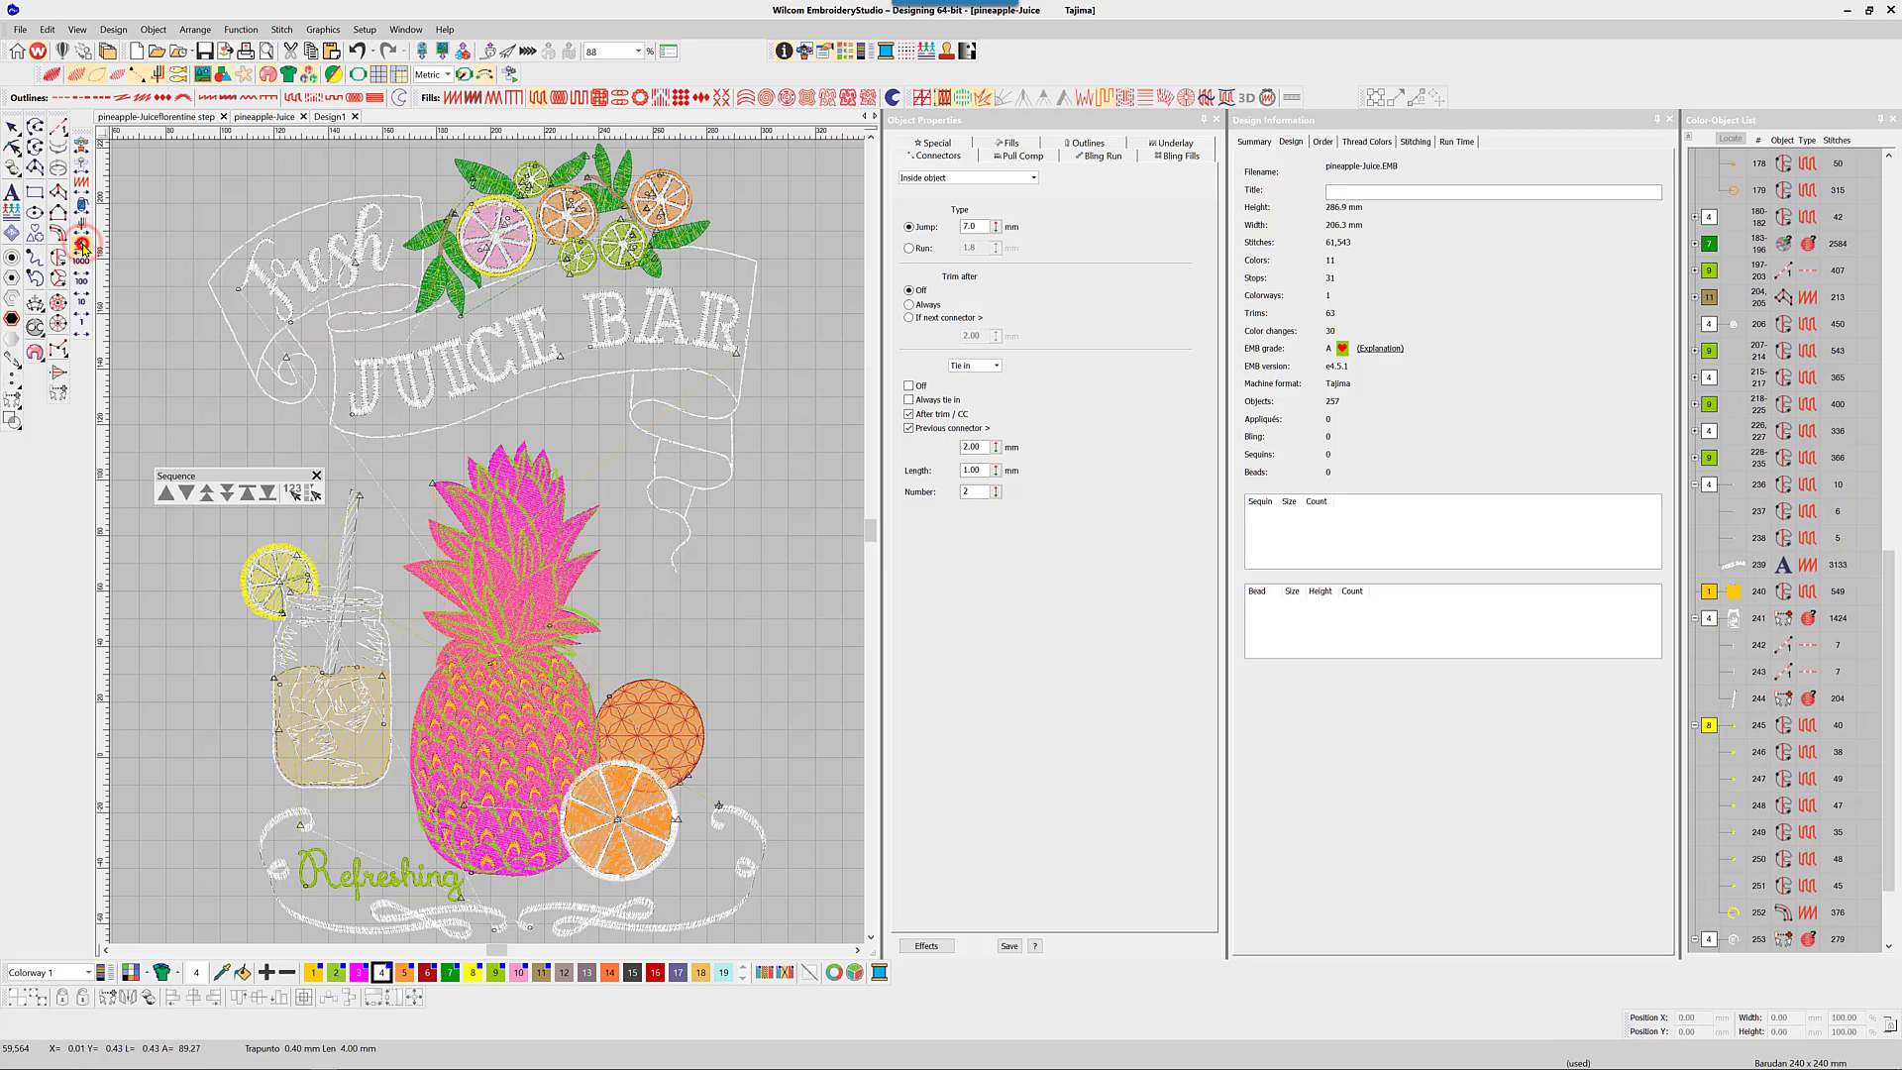